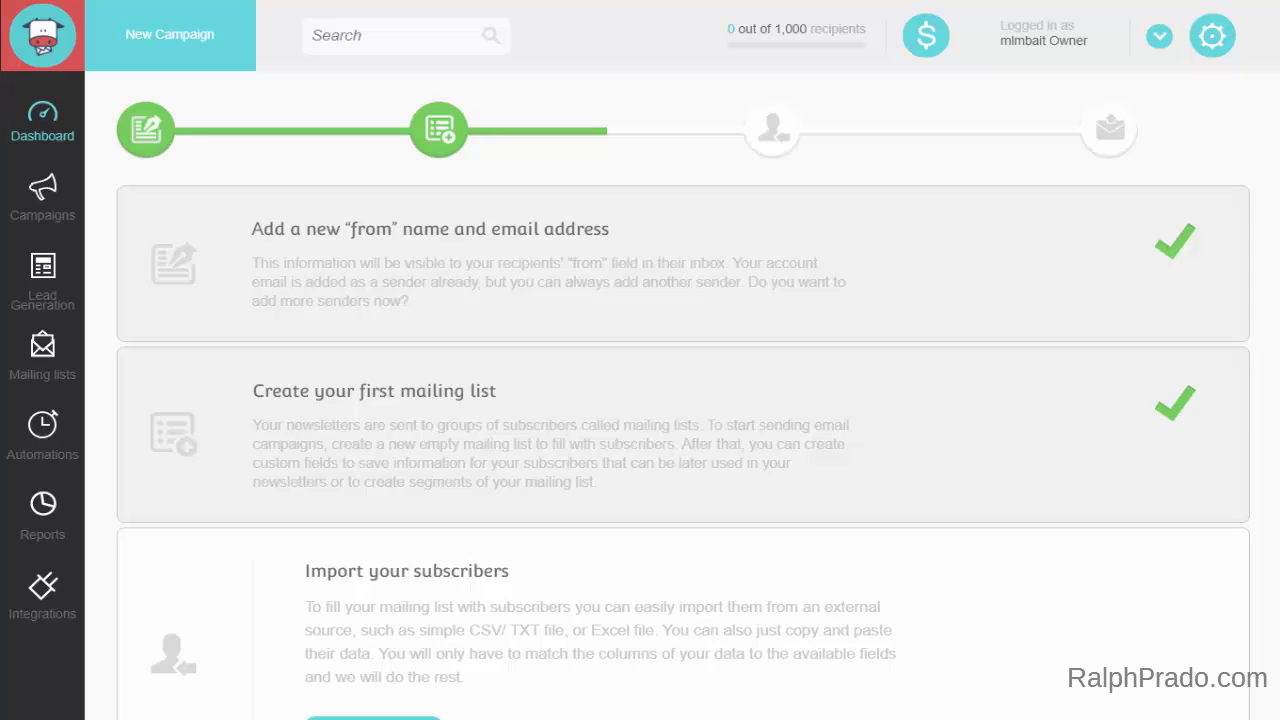
# Create and save a new mailing list called list1 from the Mailing lists page.
pyautogui.click(42, 350)
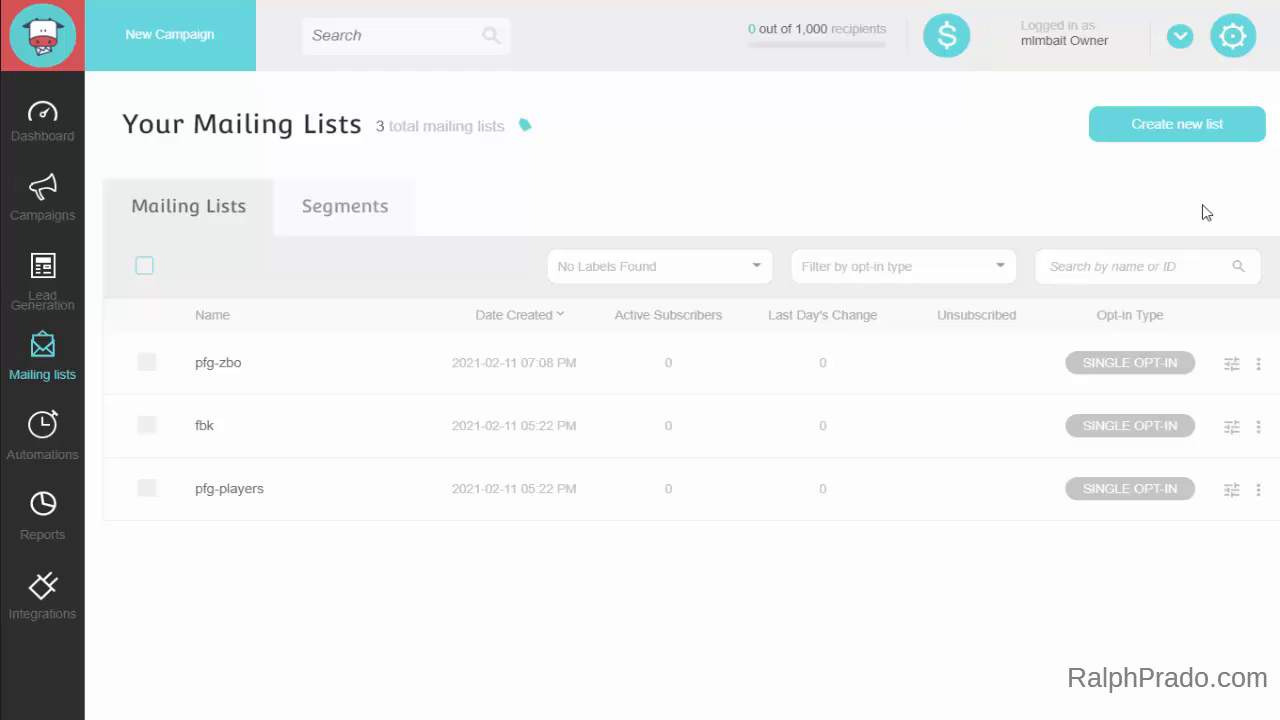
pyautogui.click(1178, 124)
pyautogui.click(409, 197)
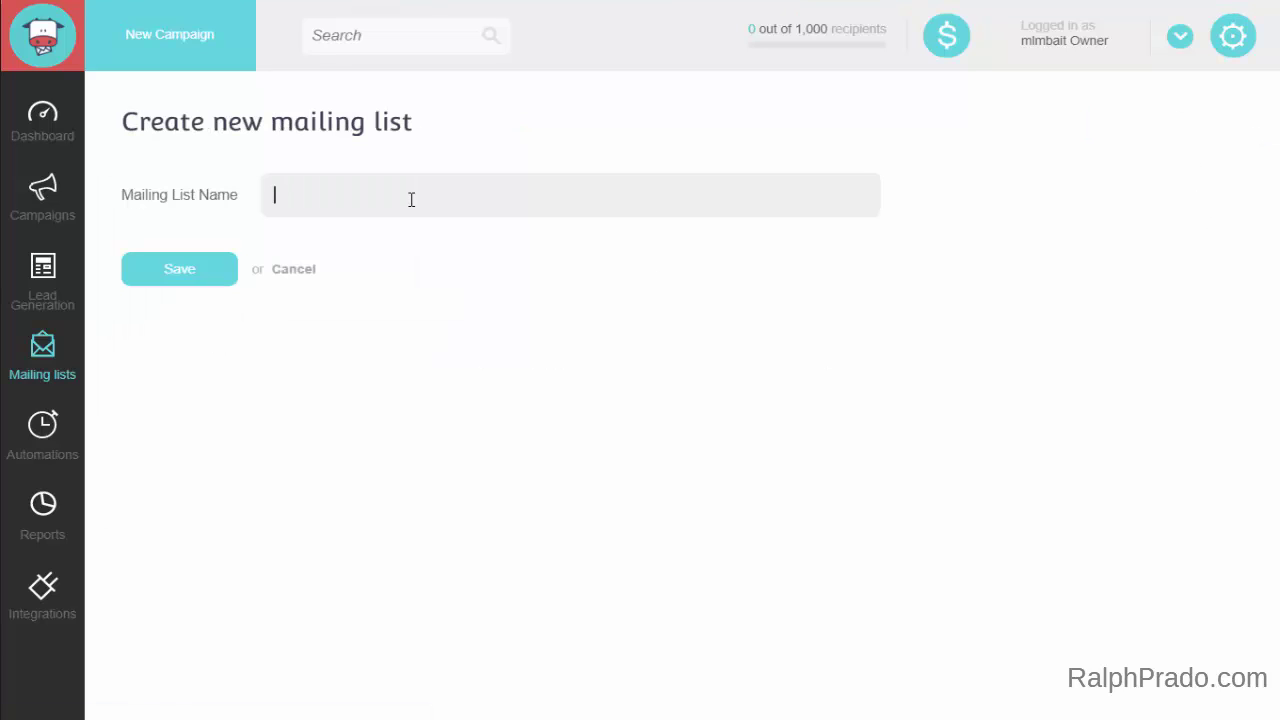
pyautogui.write('list1')
pyautogui.click(179, 280)
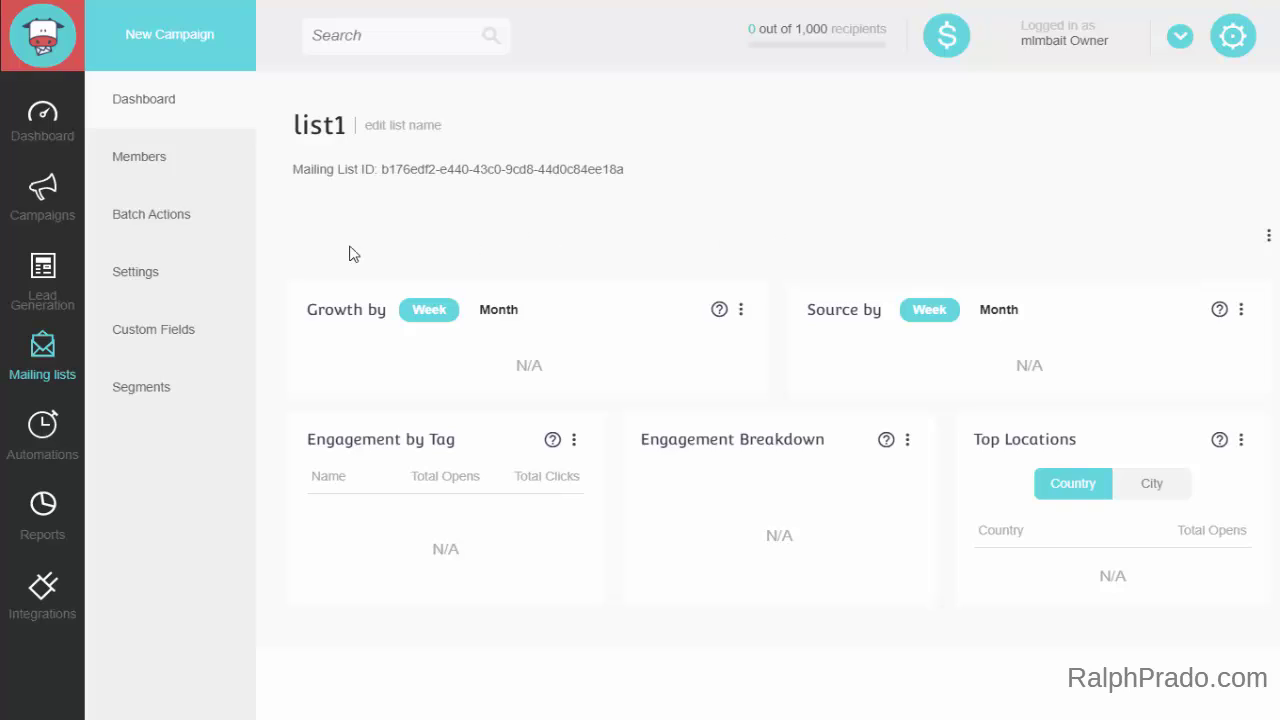
# Add a custom field 'phone' of data type Number, marked Required, and save it.
pyautogui.click(149, 338)
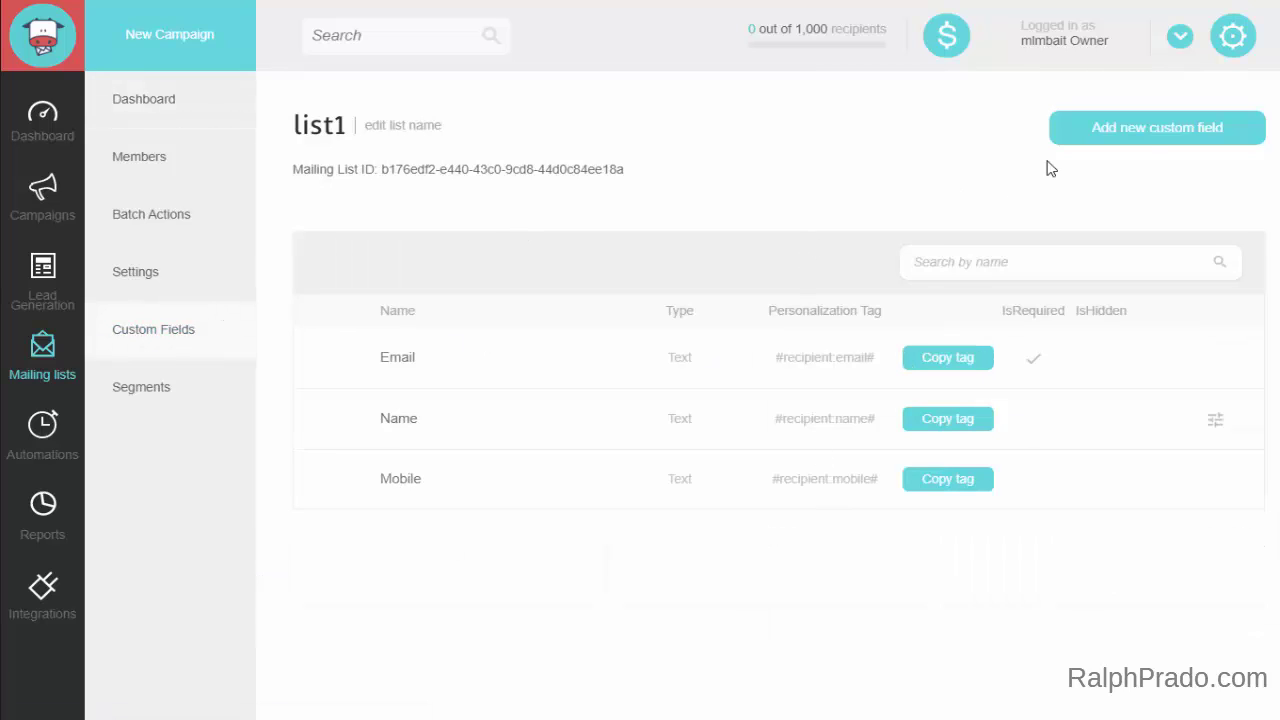
pyautogui.click(1148, 133)
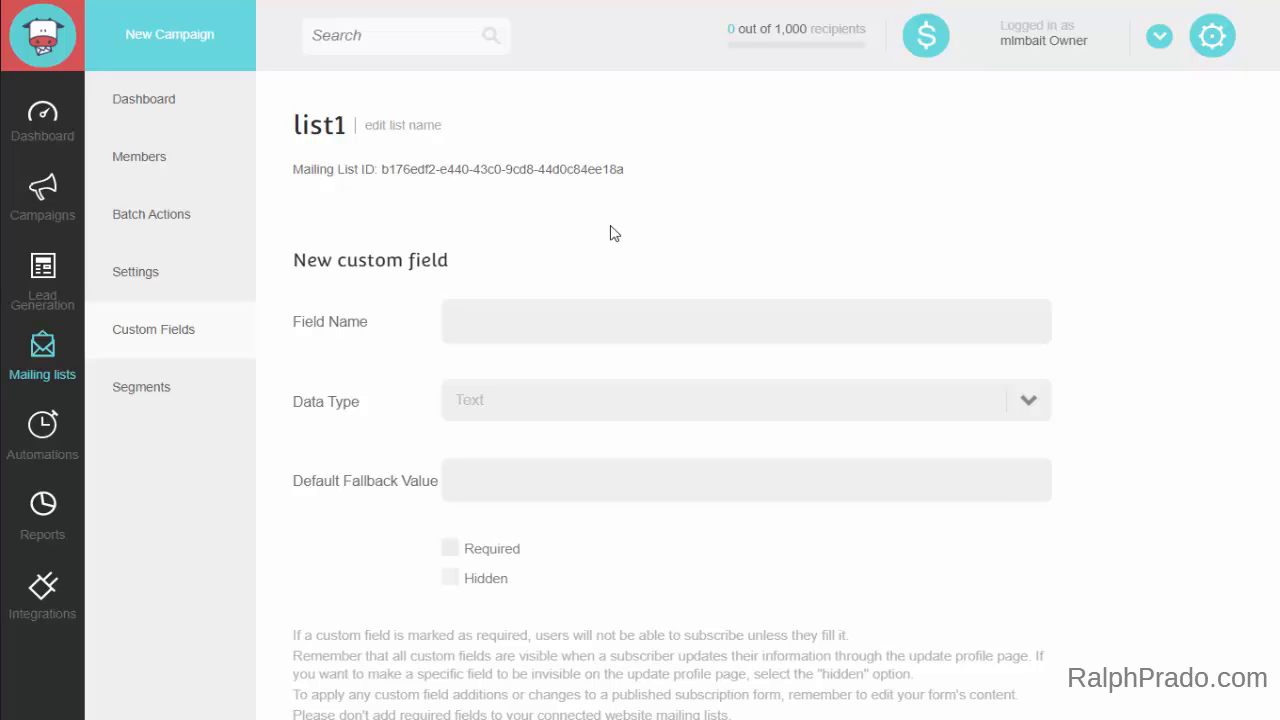
pyautogui.write('phone')
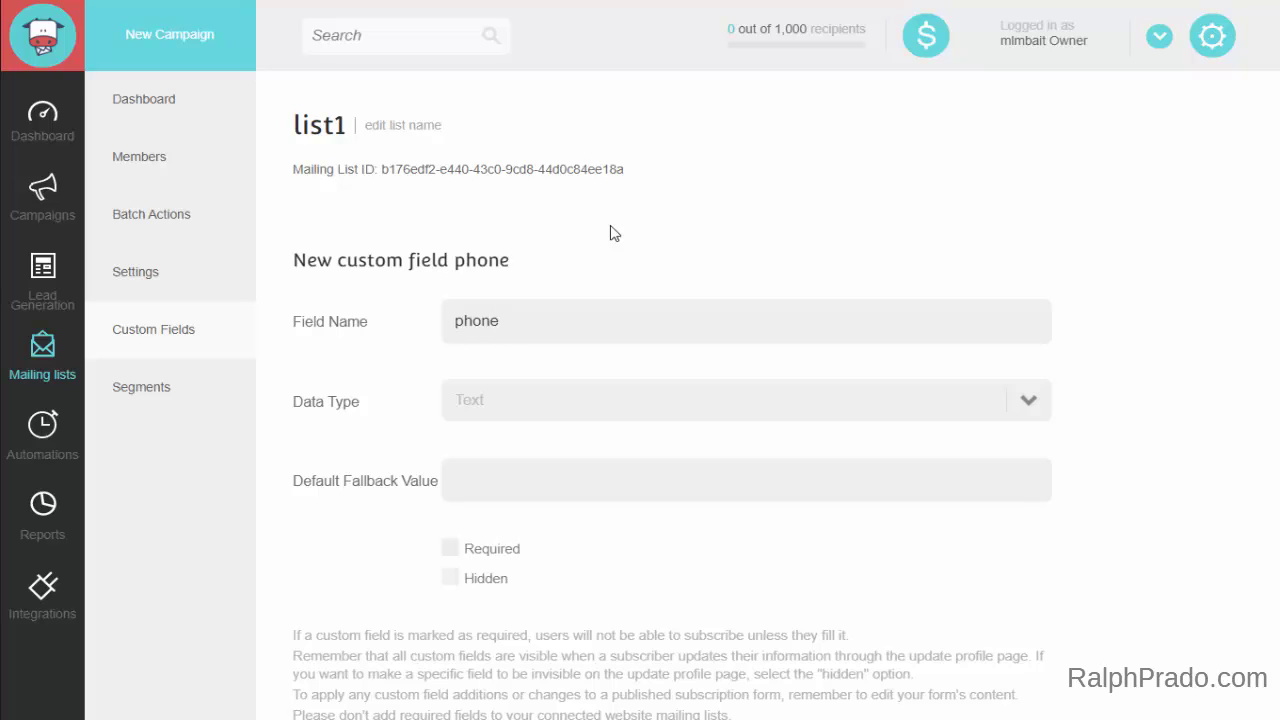
pyautogui.click(558, 370)
pyautogui.click(557, 409)
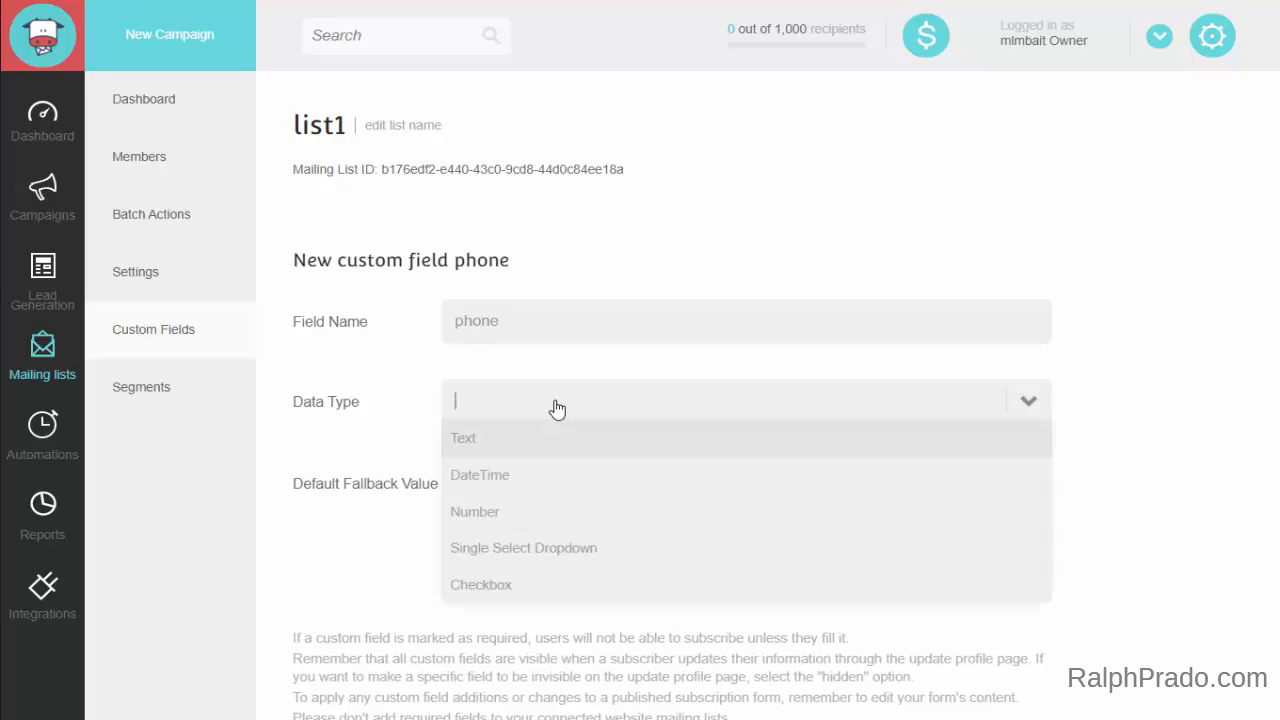
pyautogui.click(561, 515)
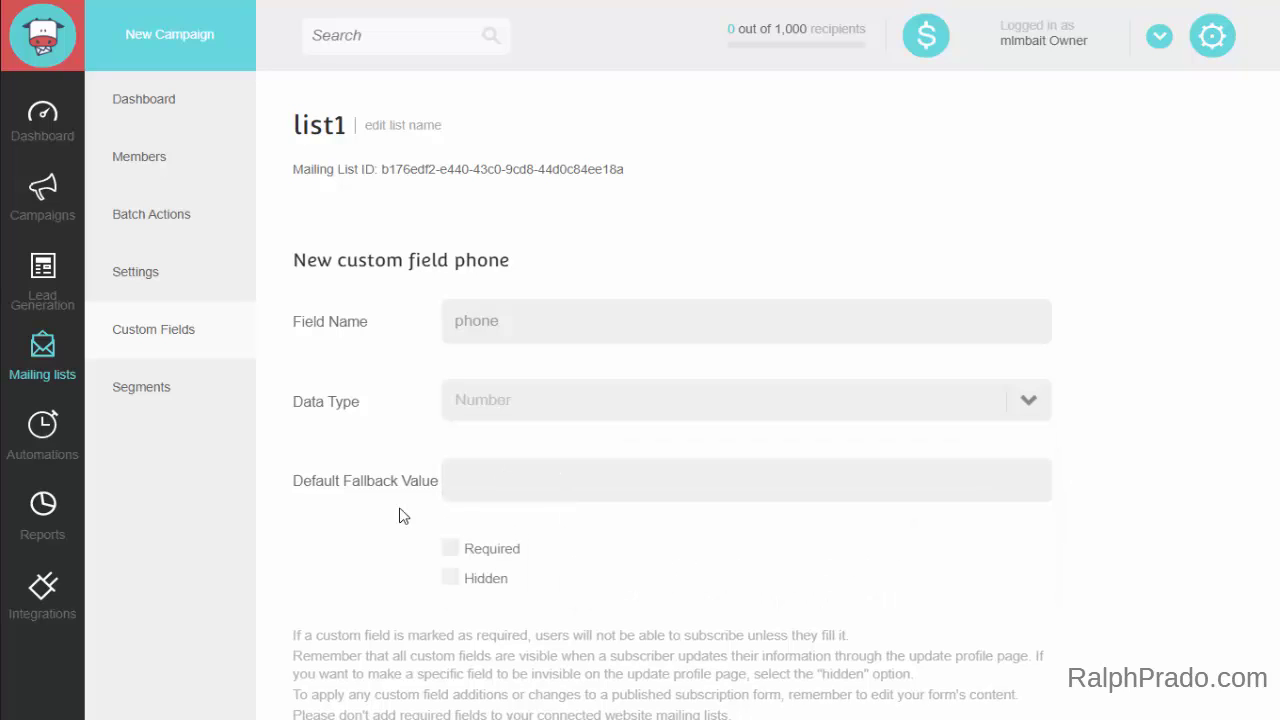
pyautogui.click(450, 552)
pyautogui.scroll(-1, 532, 510)
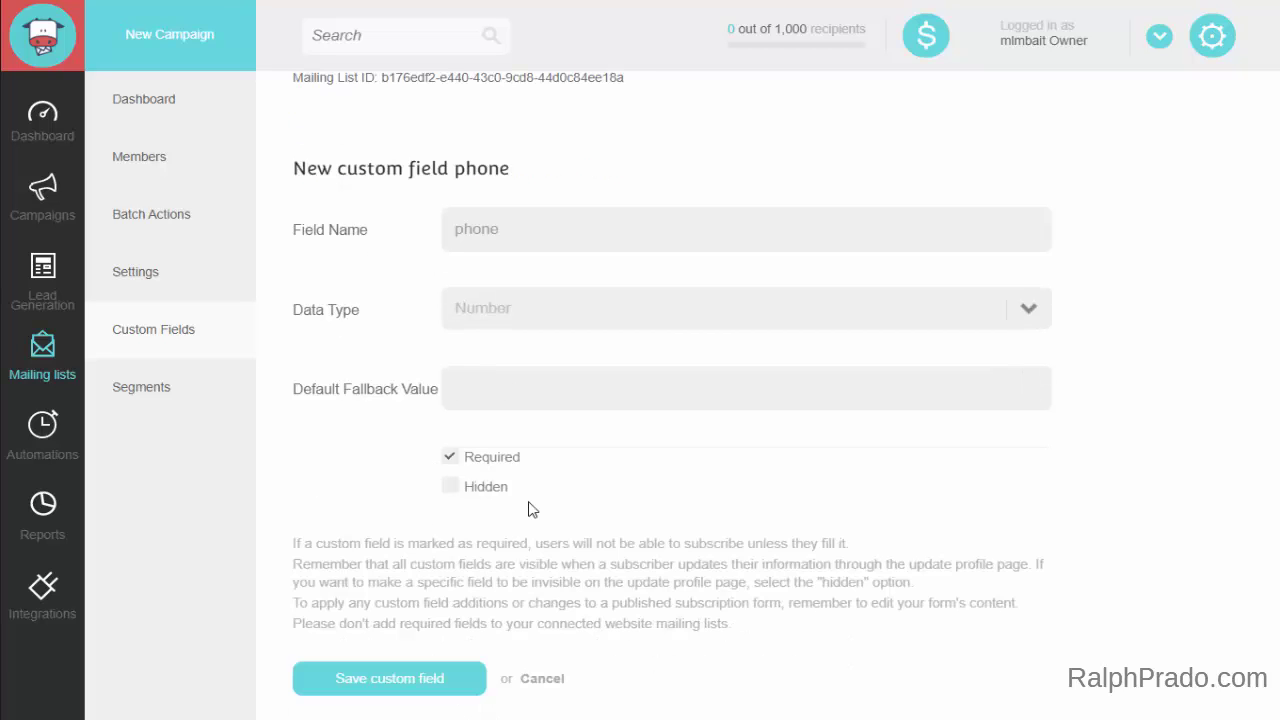
pyautogui.click(385, 680)
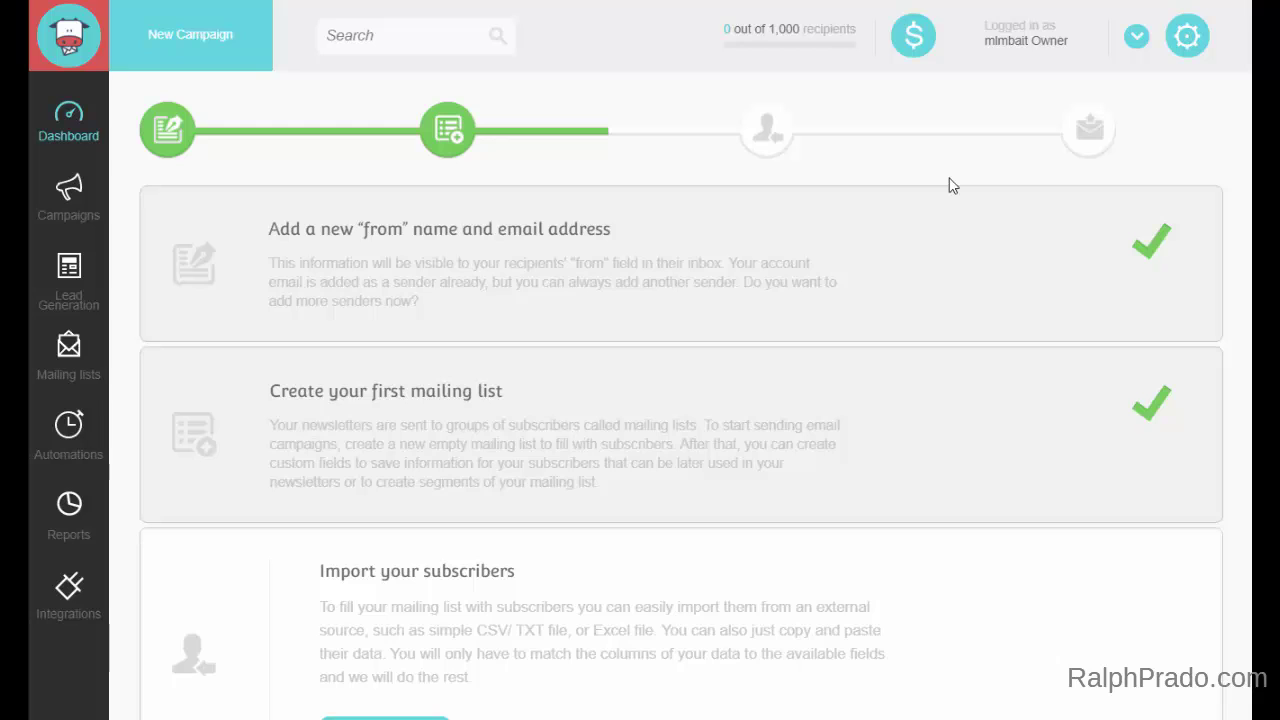
pyautogui.click(1188, 40)
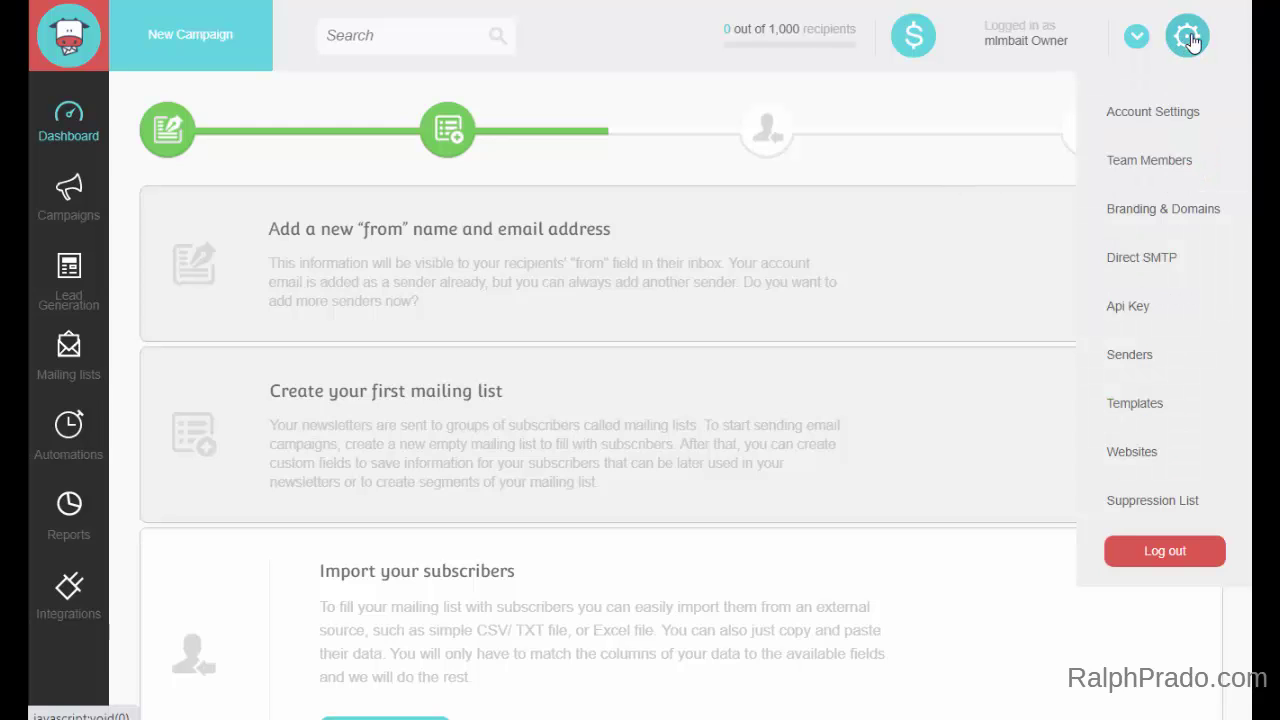
pyautogui.click(1132, 452)
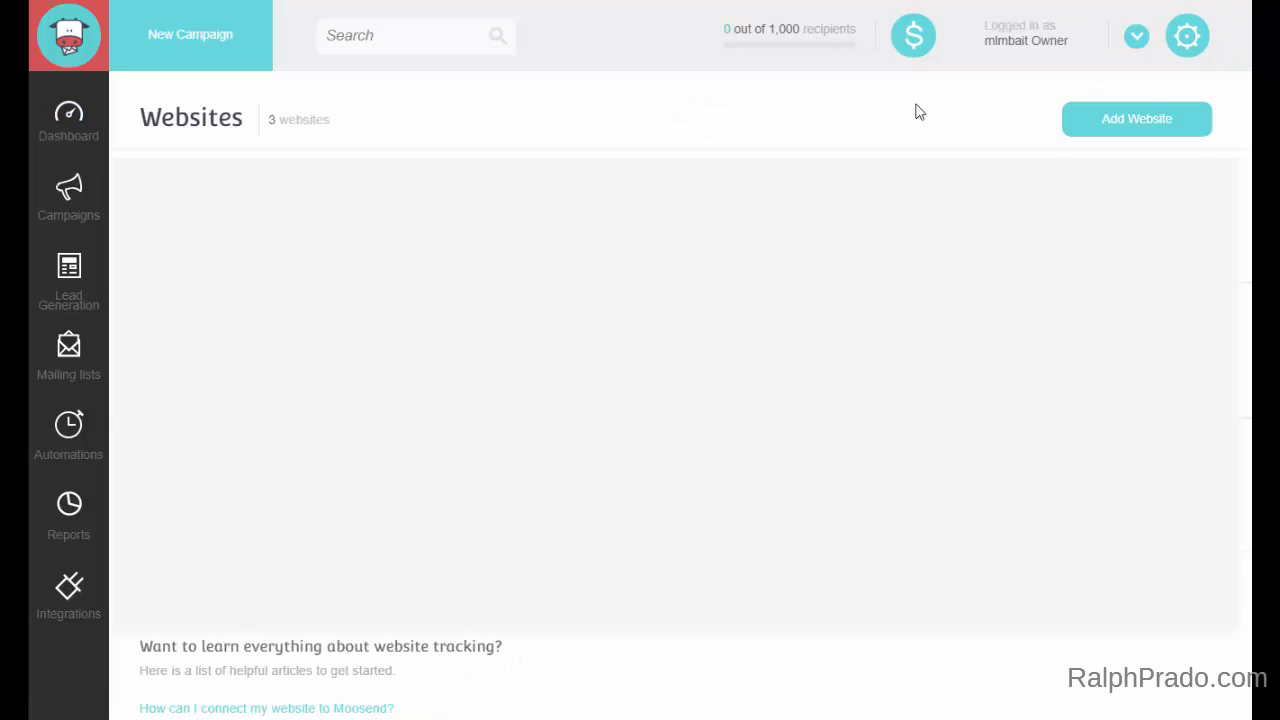
pyautogui.click(1097, 120)
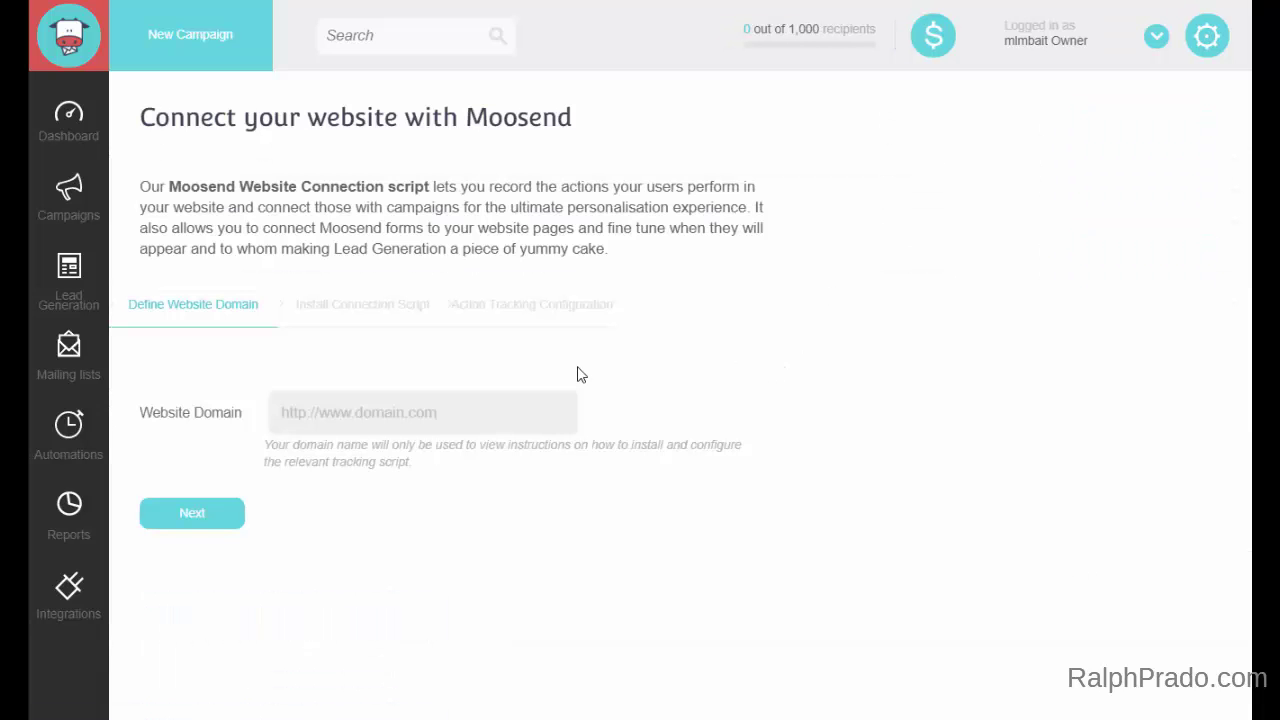
pyautogui.click(476, 413)
pyautogui.write('https://www.d4uservices.com')
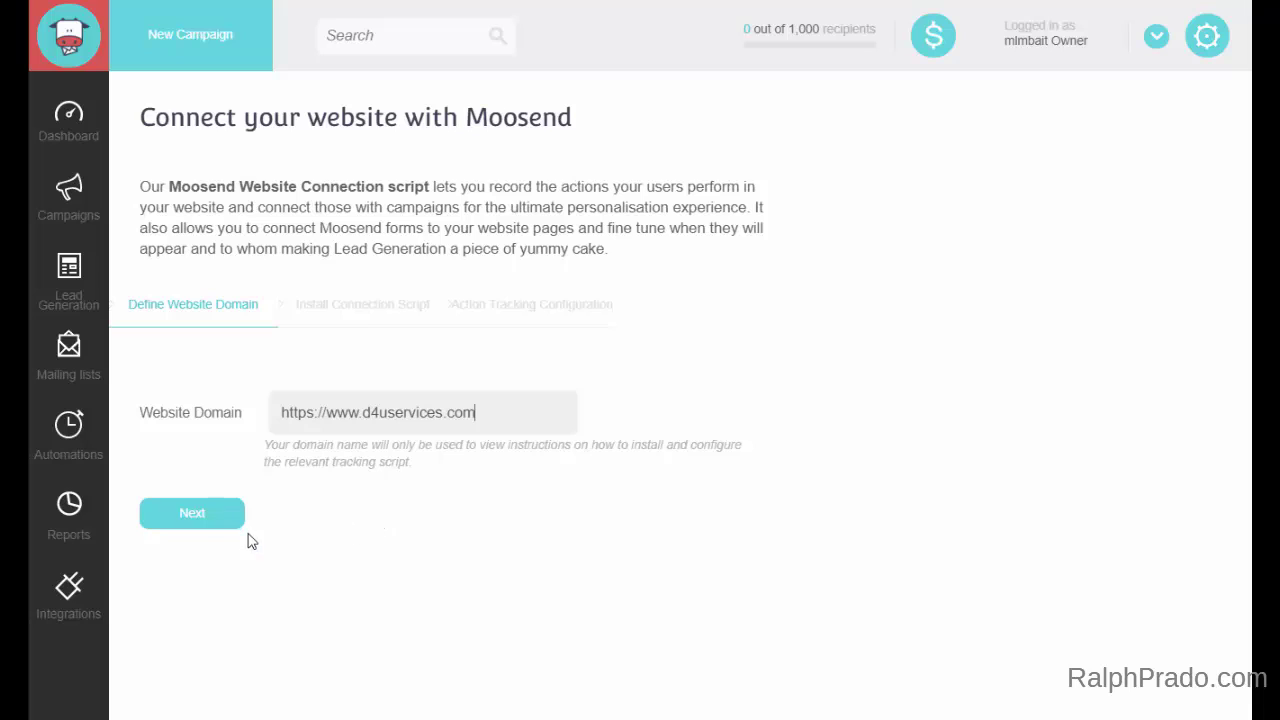
pyautogui.click(192, 513)
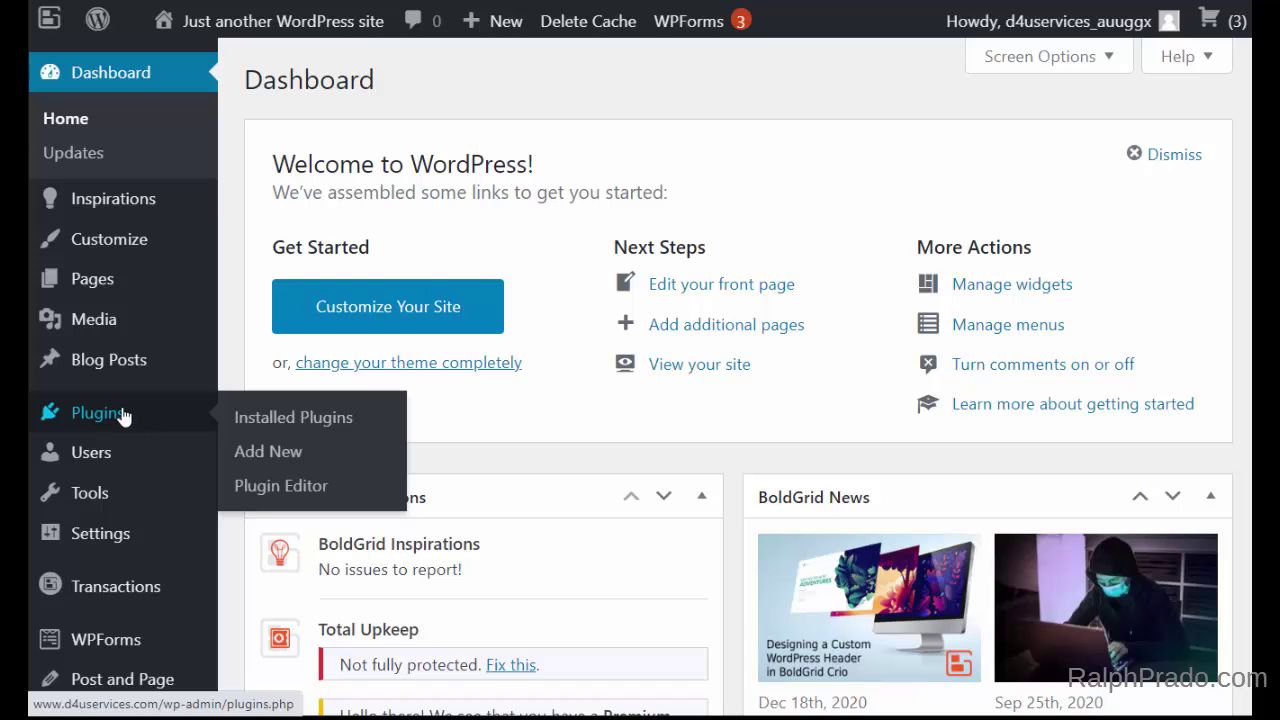
# Search plugins for 'moosend', install and activate Moosend Website Connector, then open its Settings.
pyautogui.click(257, 461)
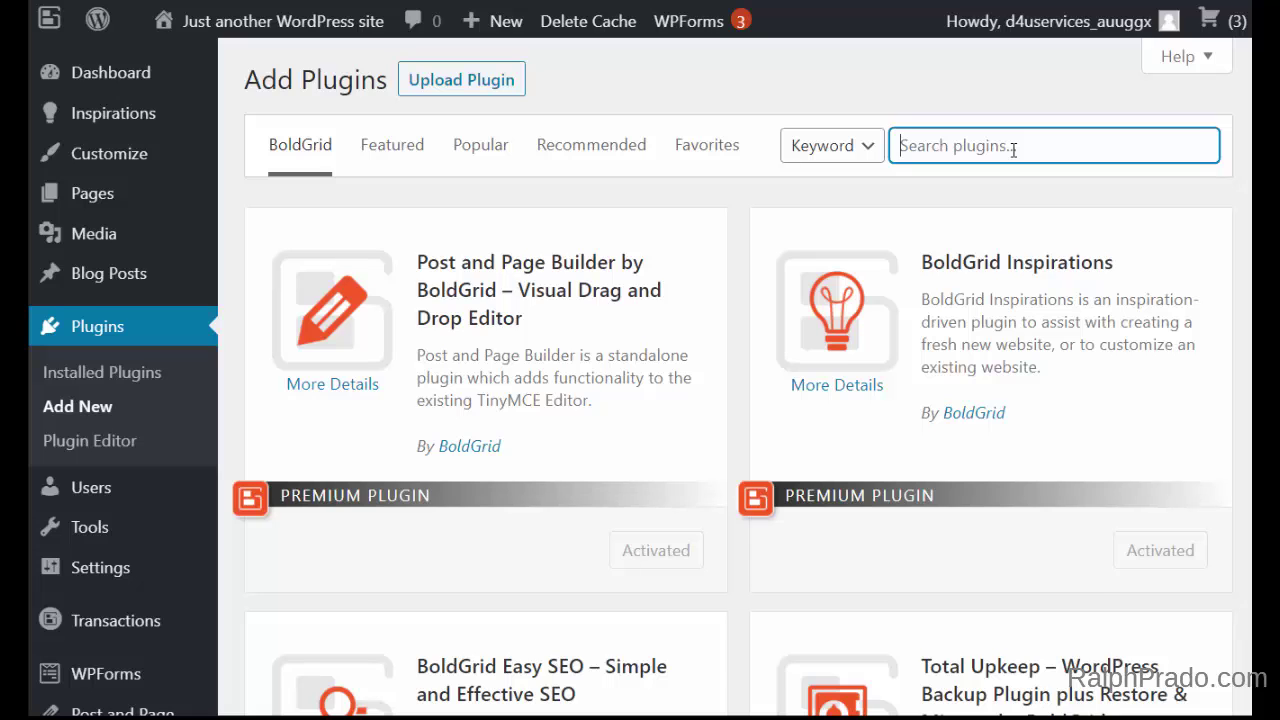
pyautogui.write('moosend')
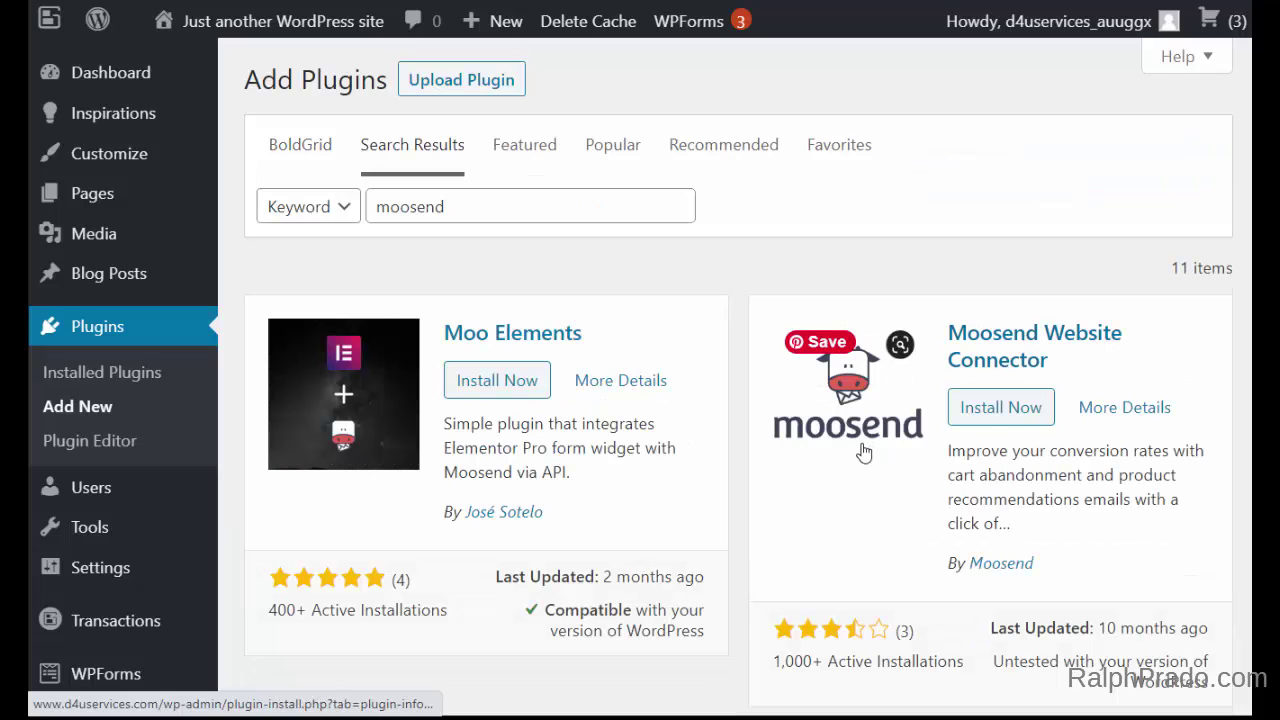
pyautogui.click(1010, 420)
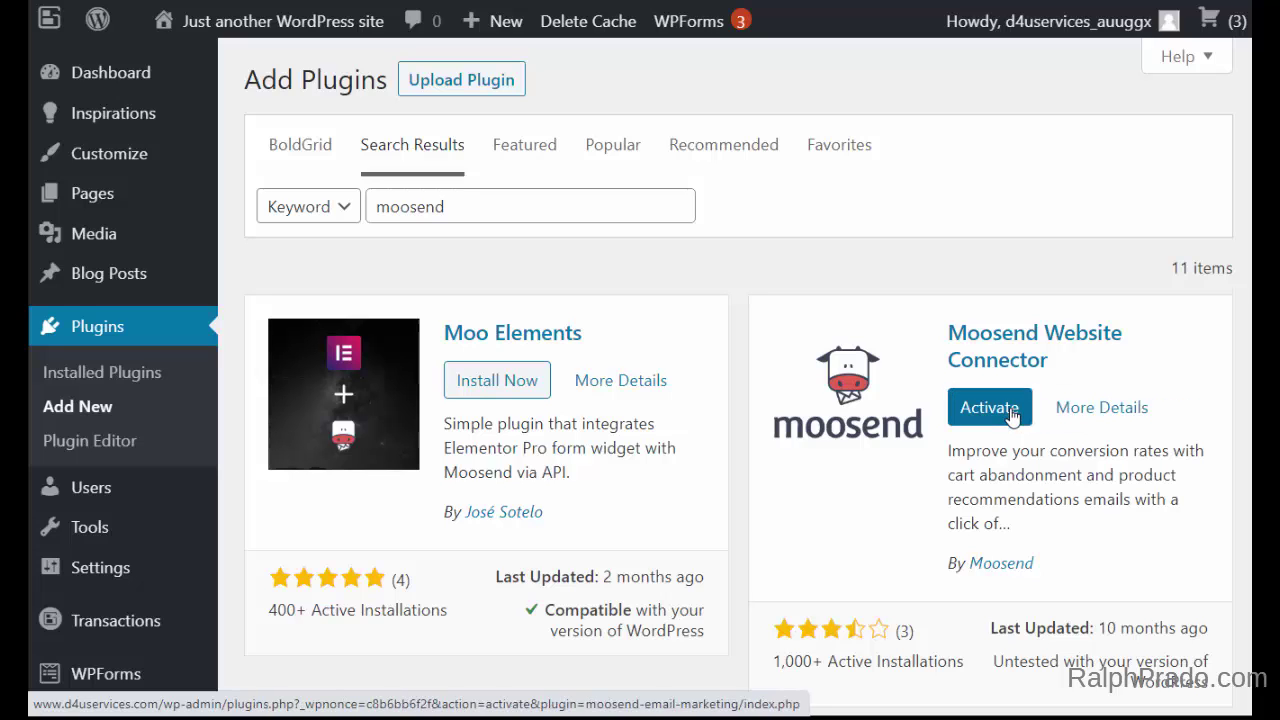
pyautogui.click(989, 408)
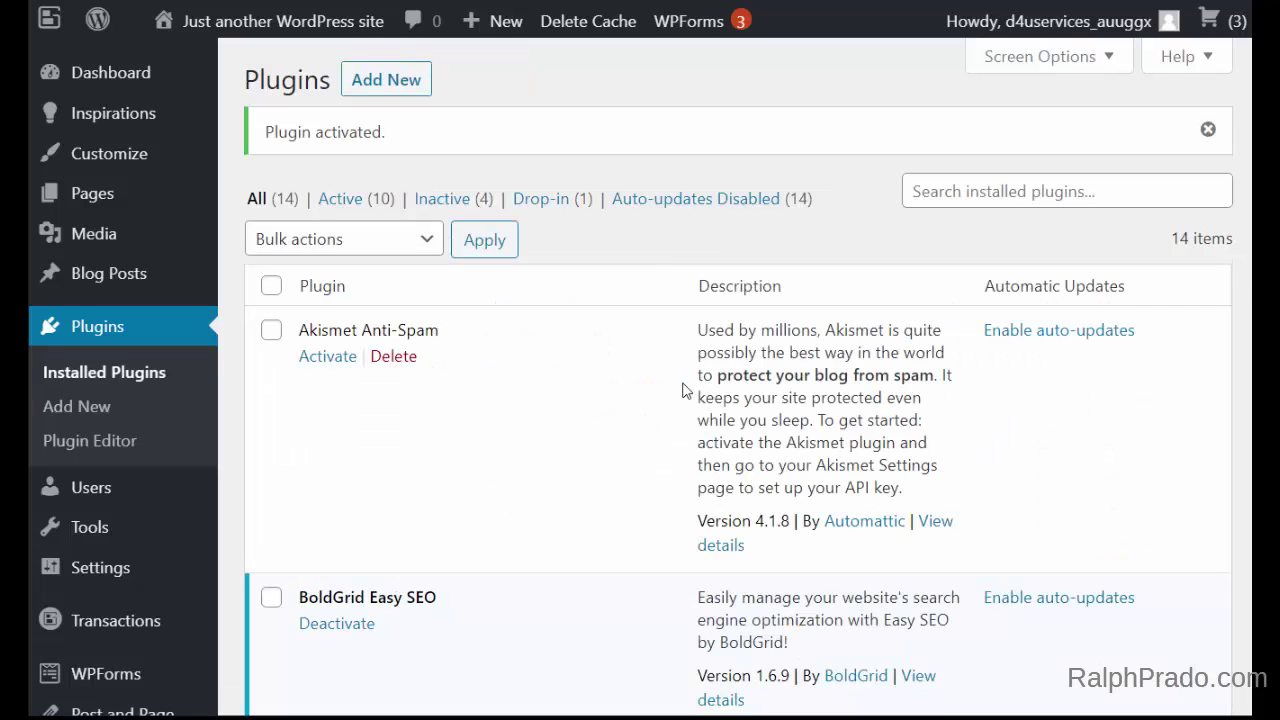
pyautogui.scroll(-10, 685, 390)
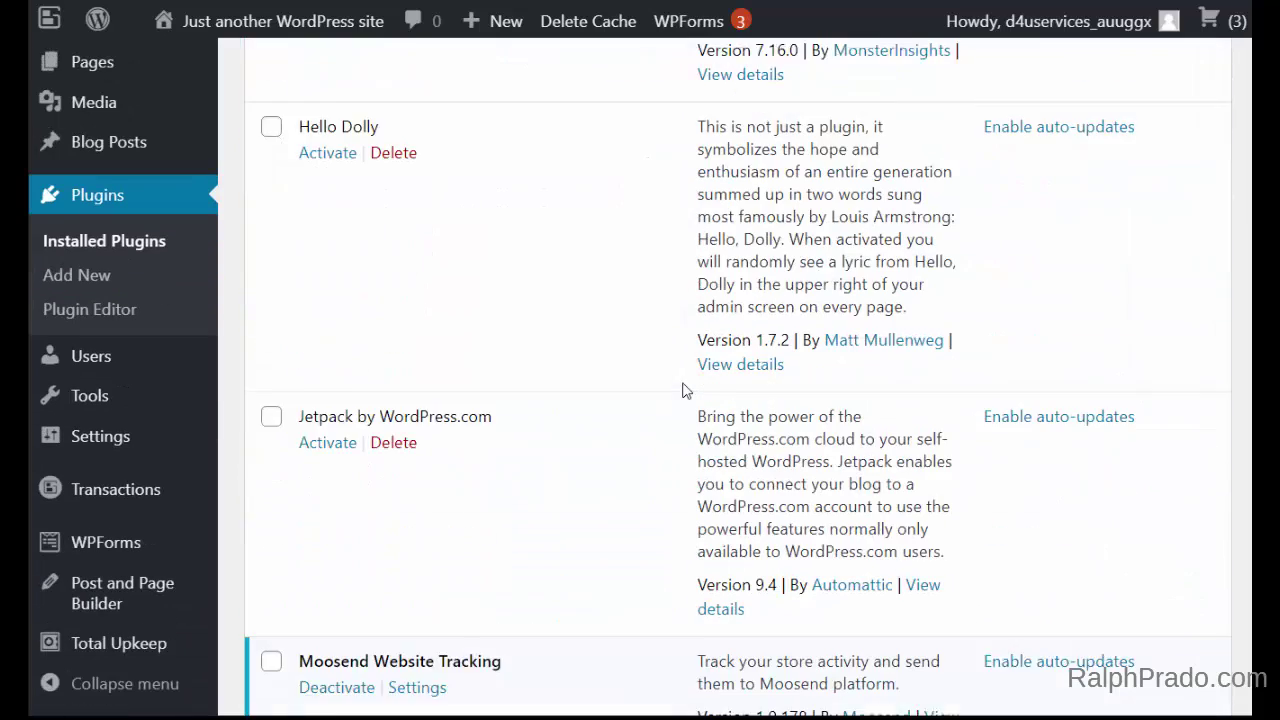
pyautogui.scroll(-4, 685, 390)
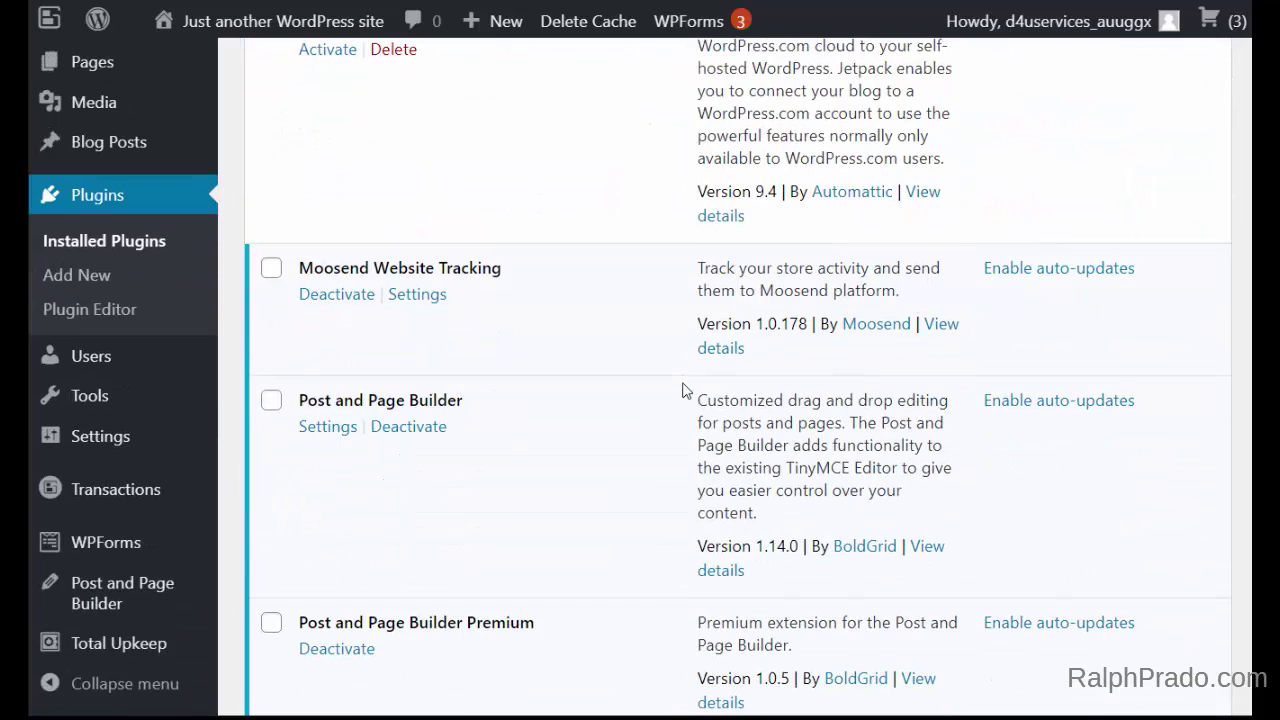
pyautogui.click(418, 296)
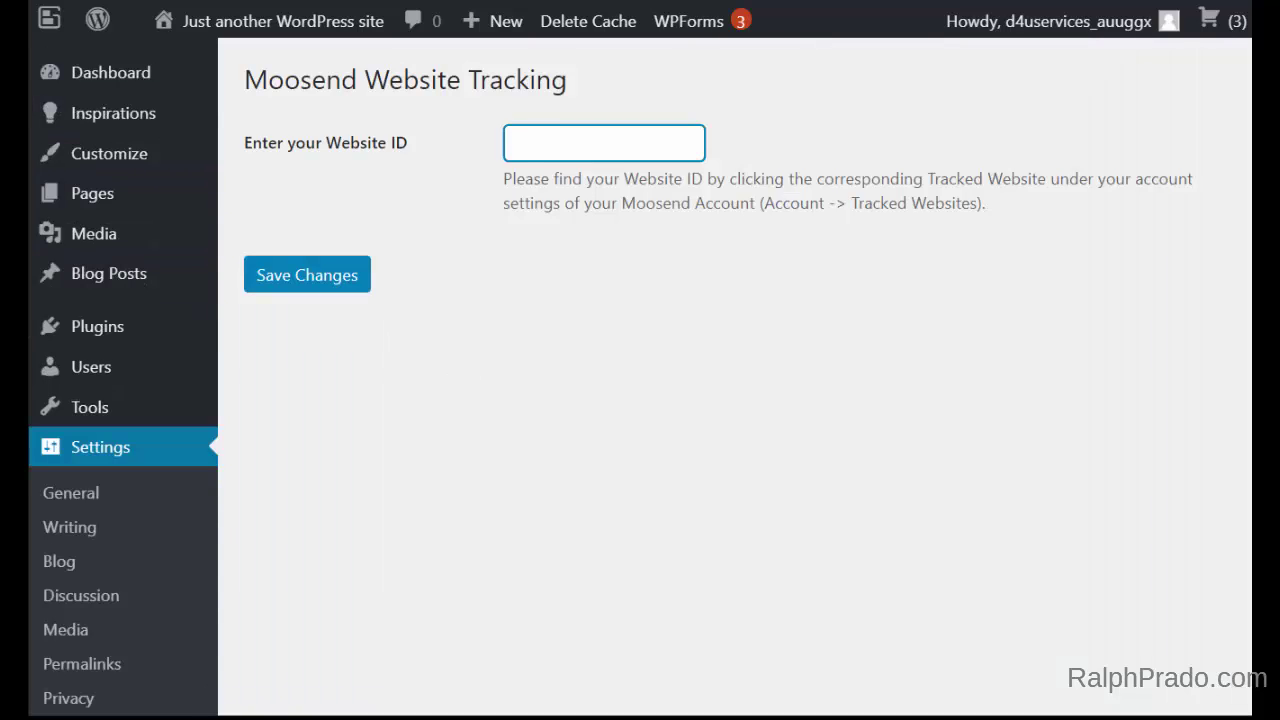
# Copy the Website ID from Moosend's website connection page.
pyautogui.hotkey('ctrl', 'Tab')
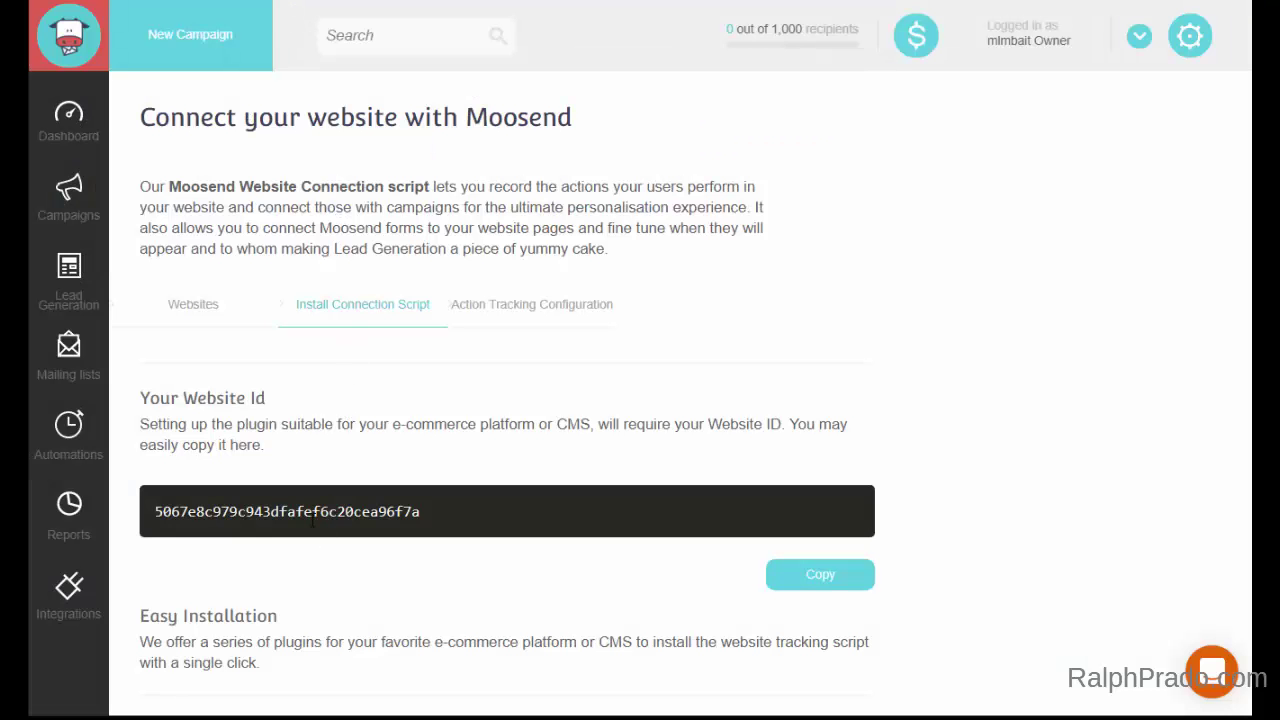
pyautogui.doubleClick(313, 515)
pyautogui.rightClick(336, 518)
pyautogui.click(346, 536)
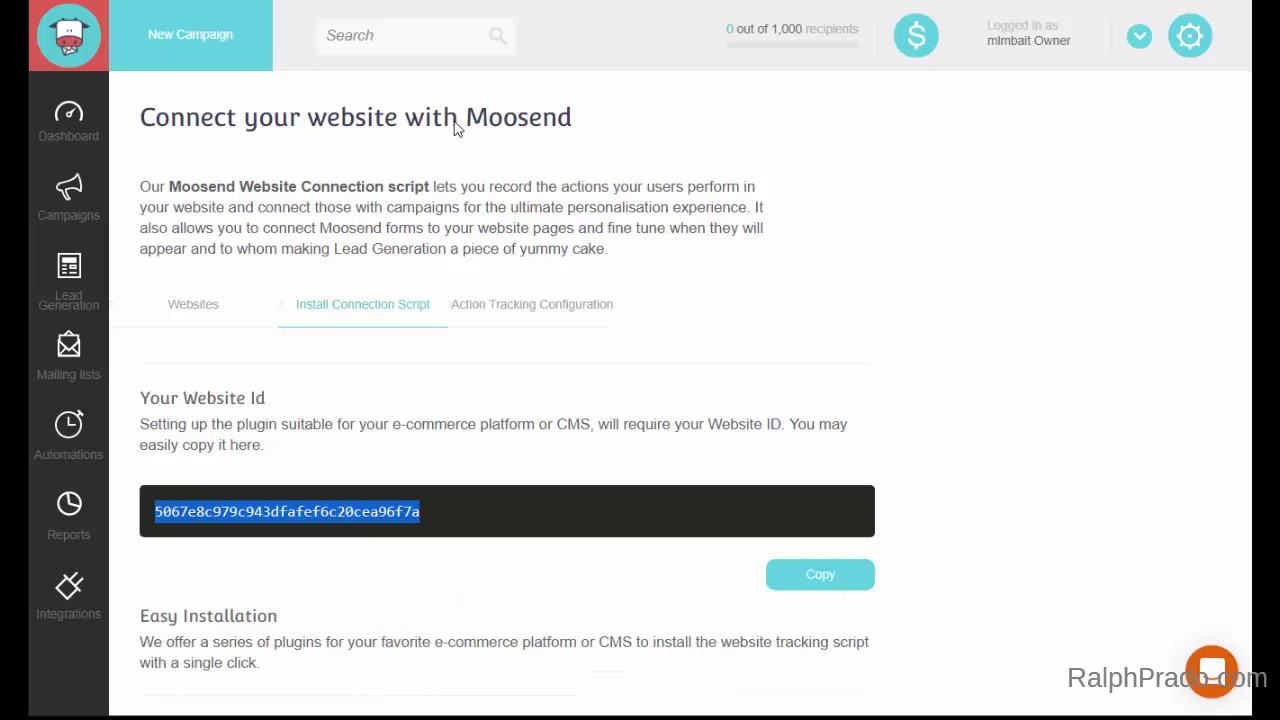
# Paste the Website ID into WordPress's Moosend Website Tracking field and save changes.
pyautogui.hotkey('ctrl', 'Tab')
pyautogui.rightClick(579, 143)
pyautogui.click(651, 335)
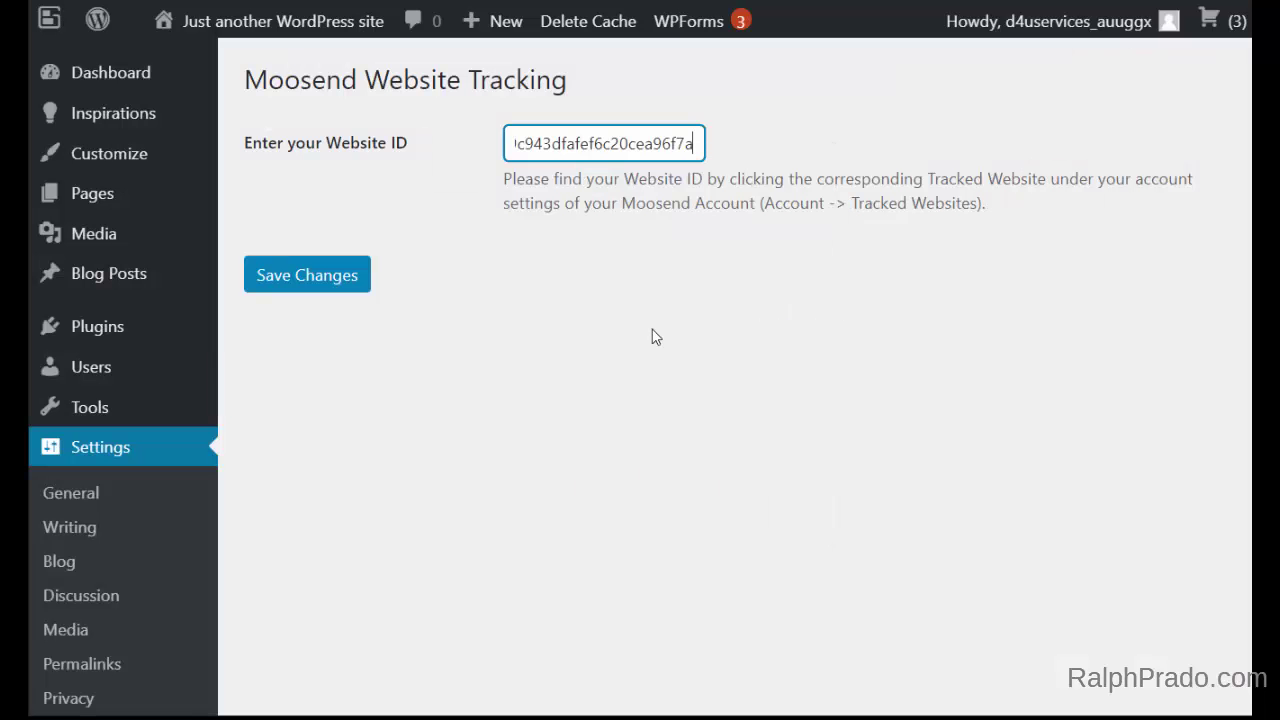
pyautogui.click(278, 266)
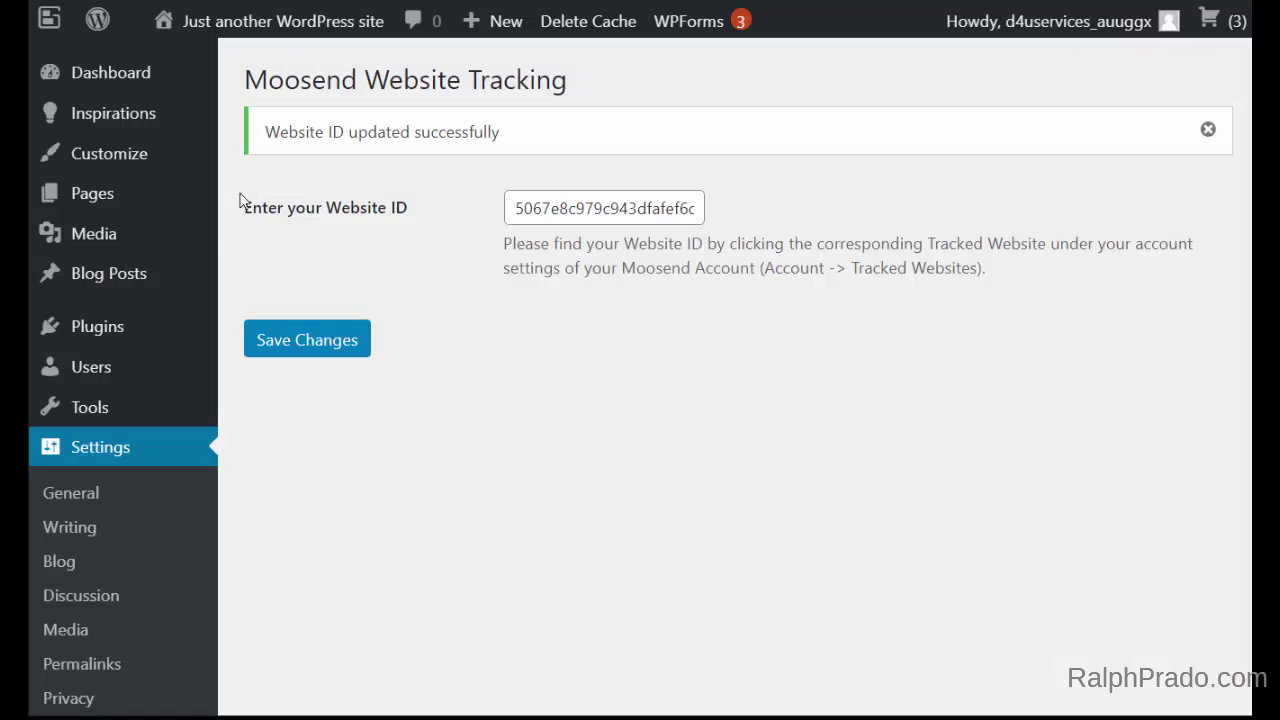
# Open Websites from the gear menu to check d4uservices.com is verified.
pyautogui.moveTo(113, 97)
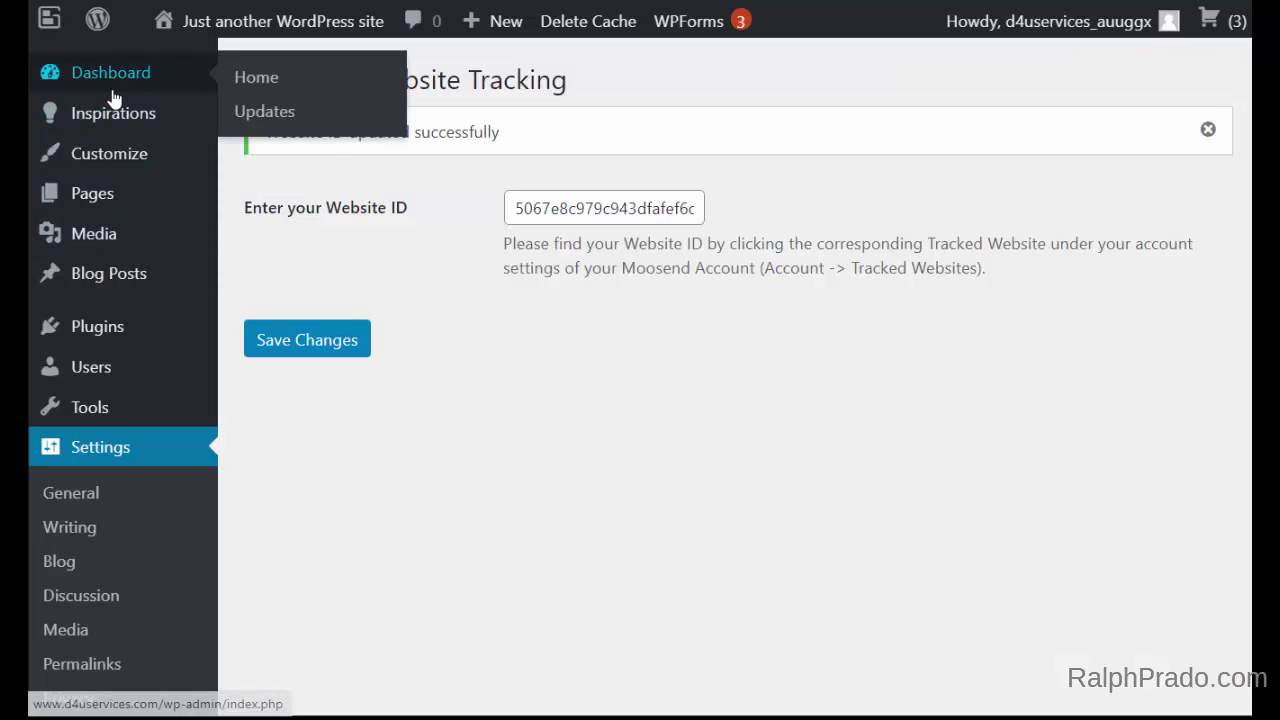
pyautogui.moveTo(60, 62)
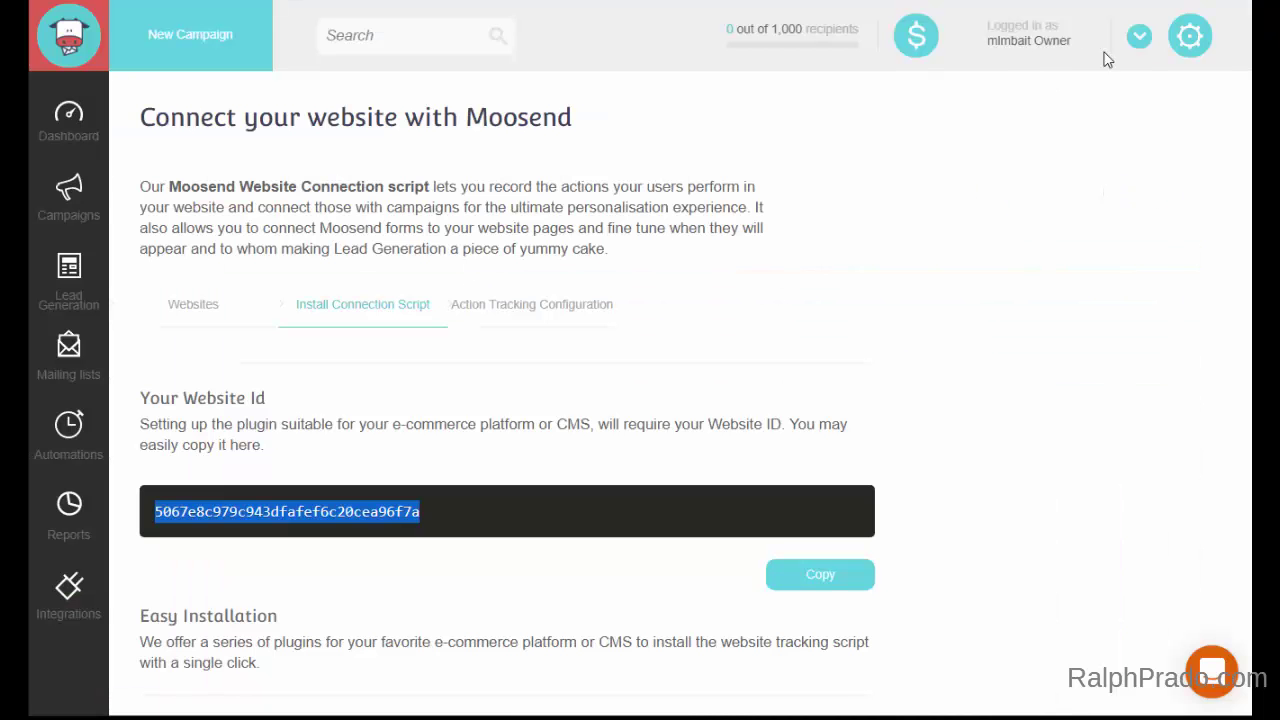
pyautogui.click(1193, 42)
pyautogui.click(1140, 456)
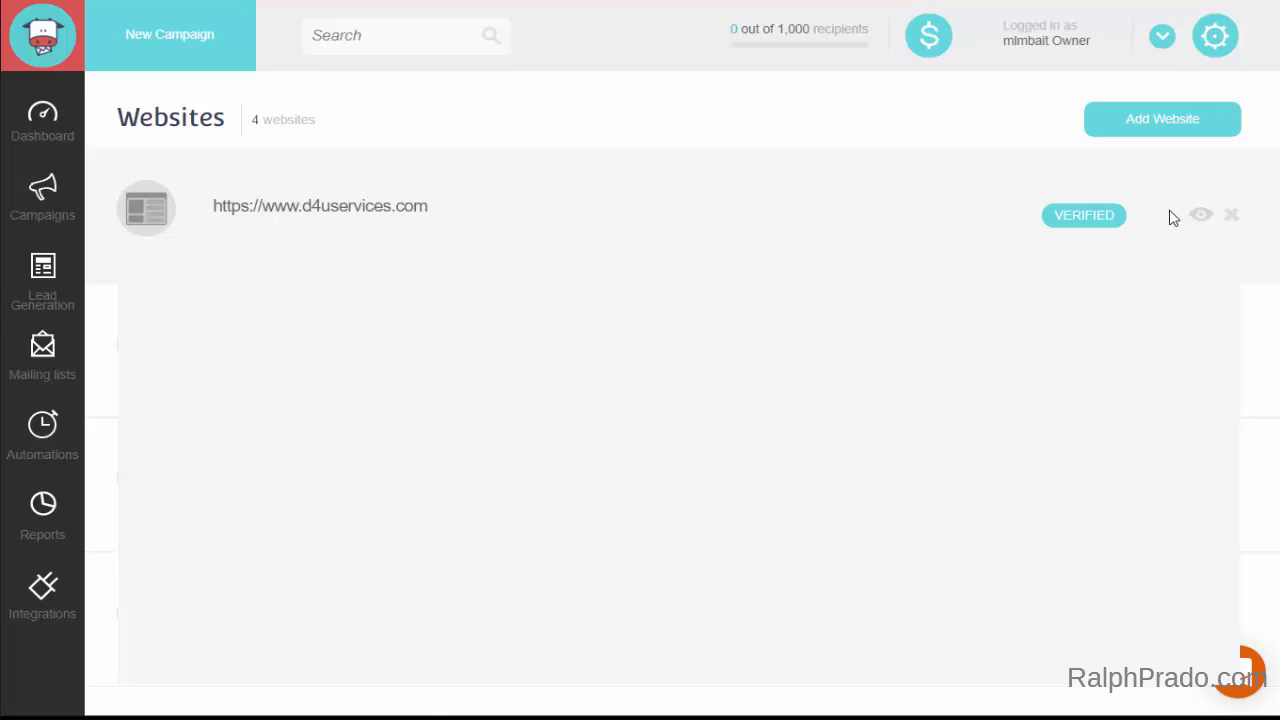
# Create a new Inline subscription form named form2 under Lead Generation and continue.
pyautogui.click(44, 286)
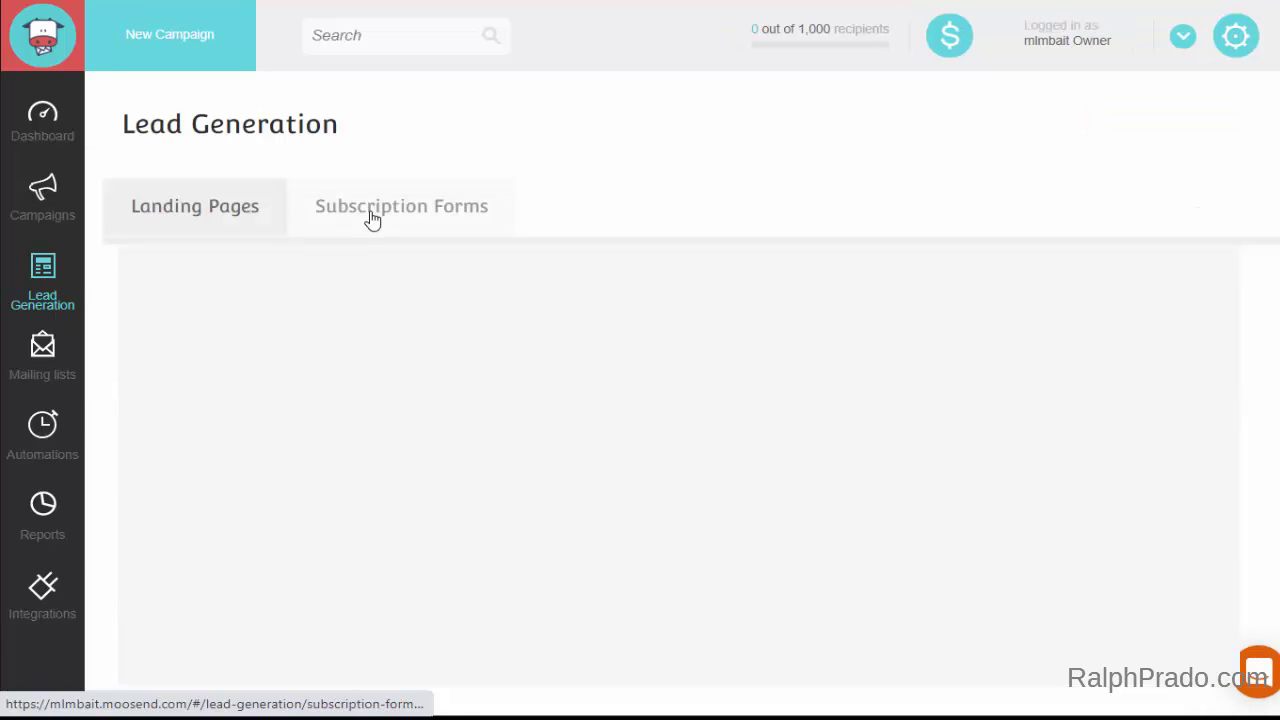
pyautogui.click(376, 212)
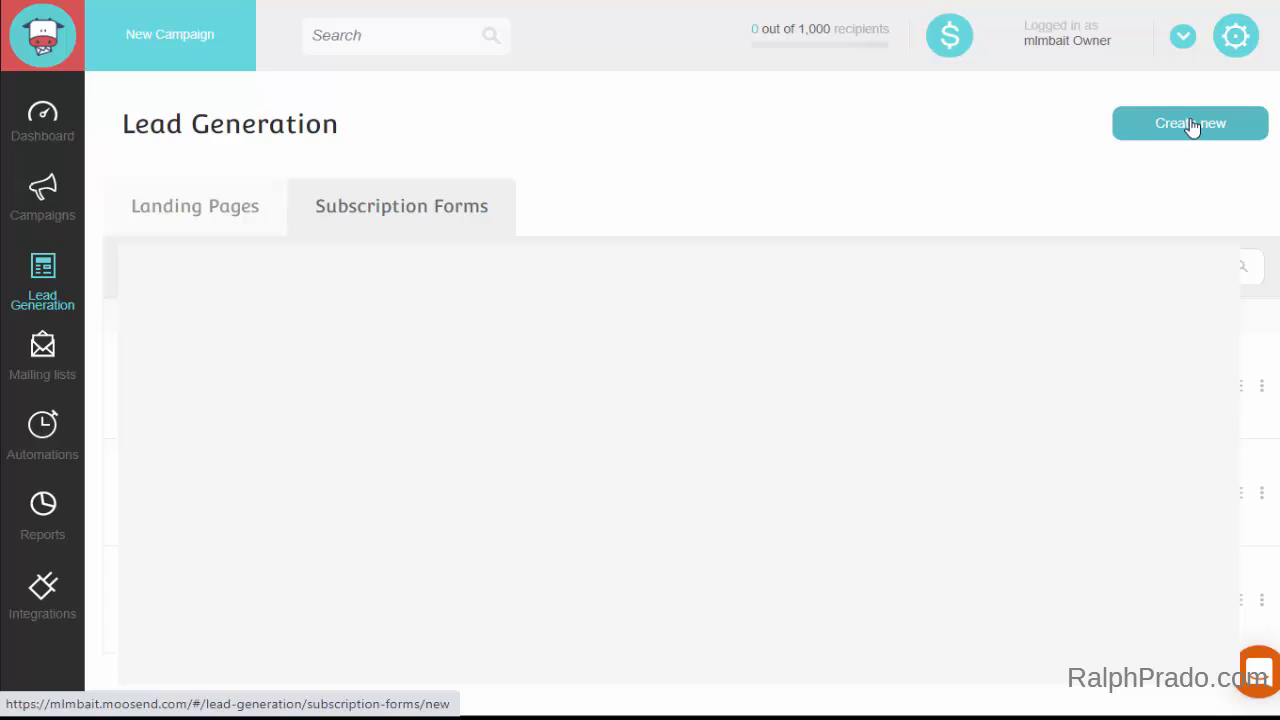
pyautogui.click(1191, 124)
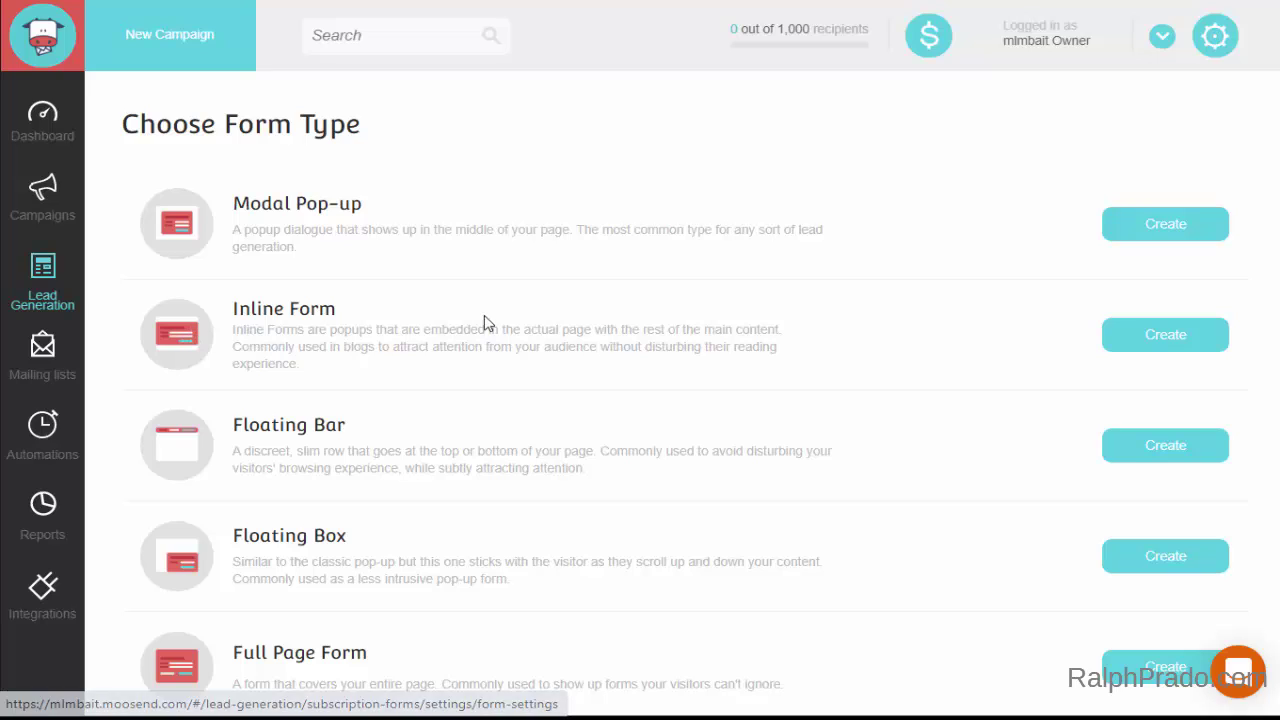
pyautogui.click(1150, 340)
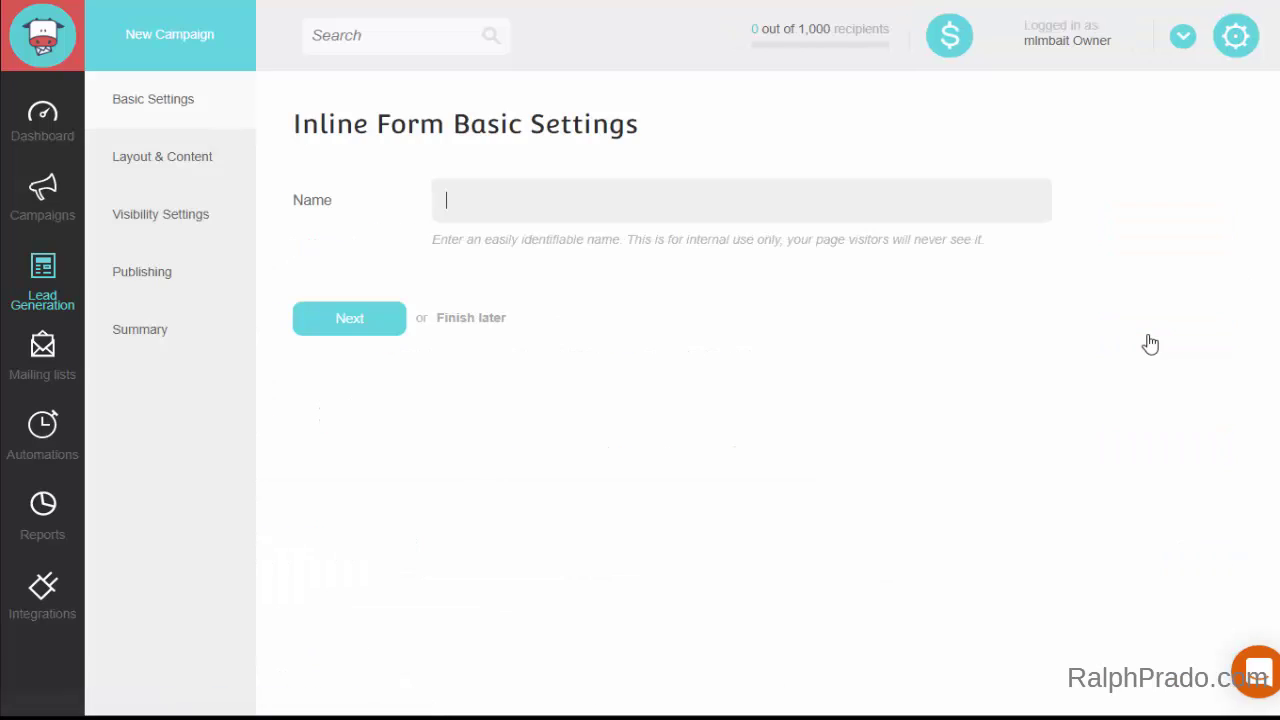
pyautogui.click(464, 211)
pyautogui.write('form2')
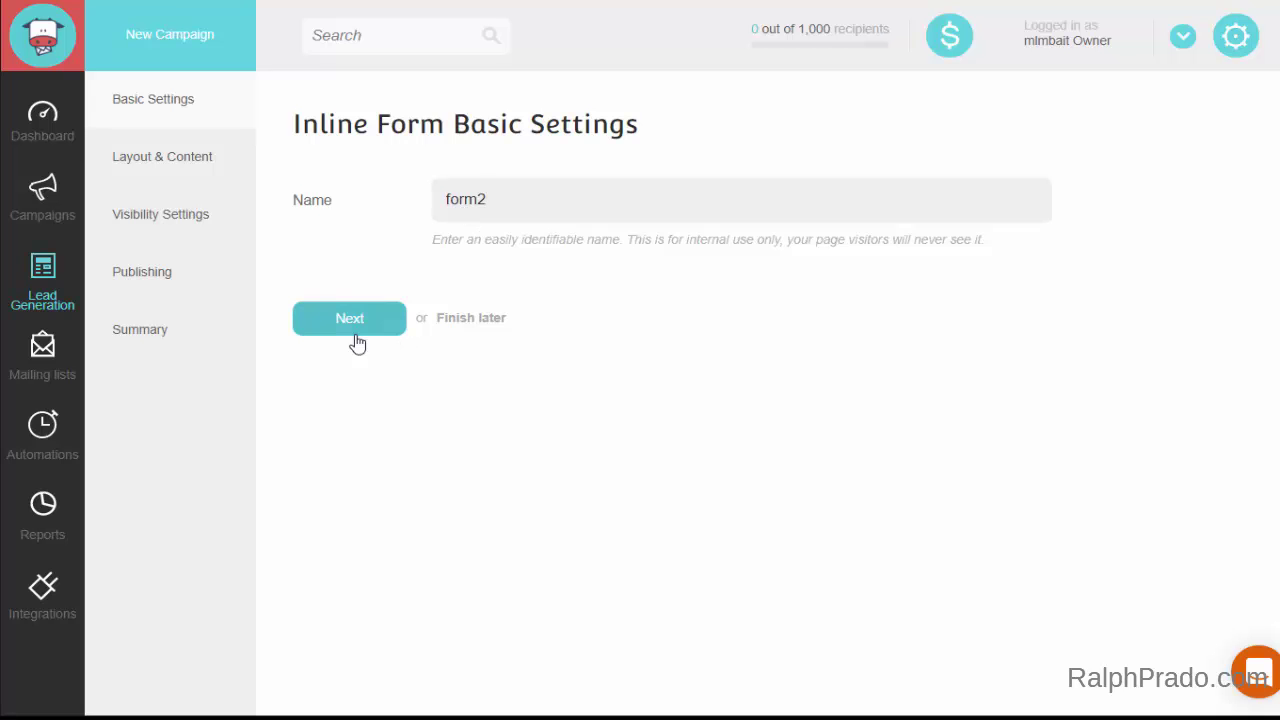
pyautogui.click(346, 321)
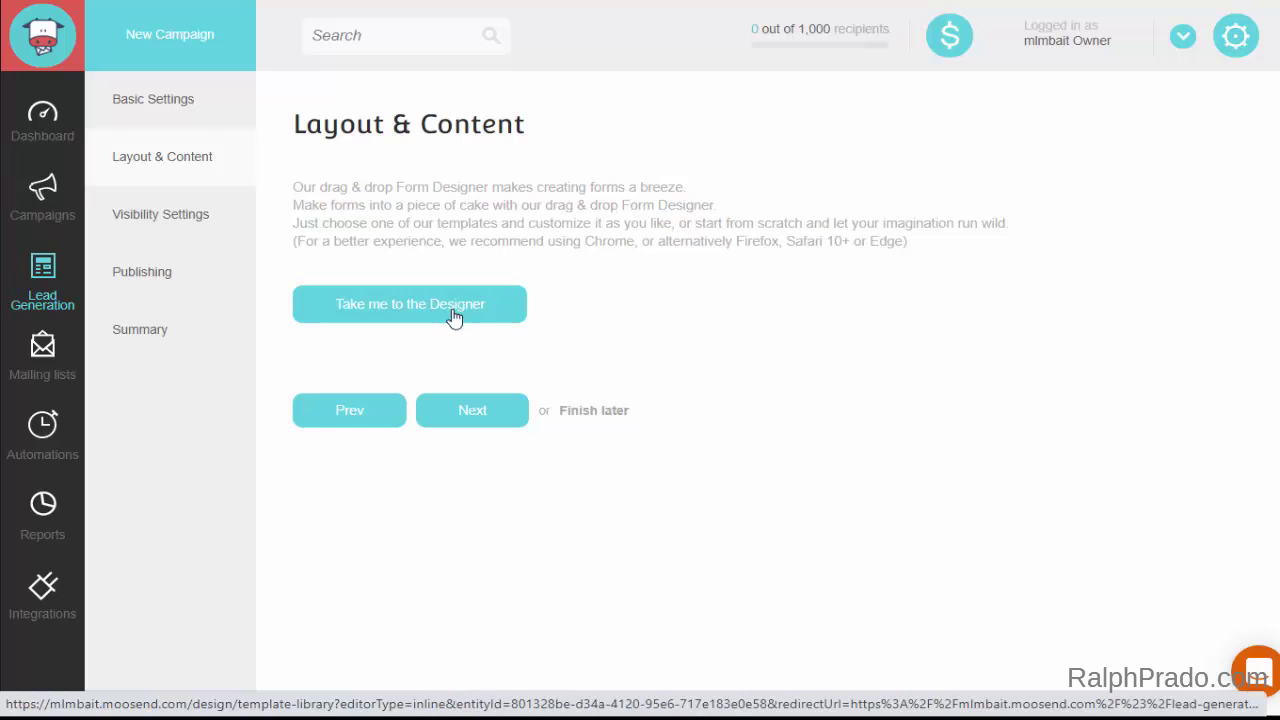
# Apply the teal 'Join Our Newsletter' template in the Form Designer and save without previewing.
pyautogui.click(412, 305)
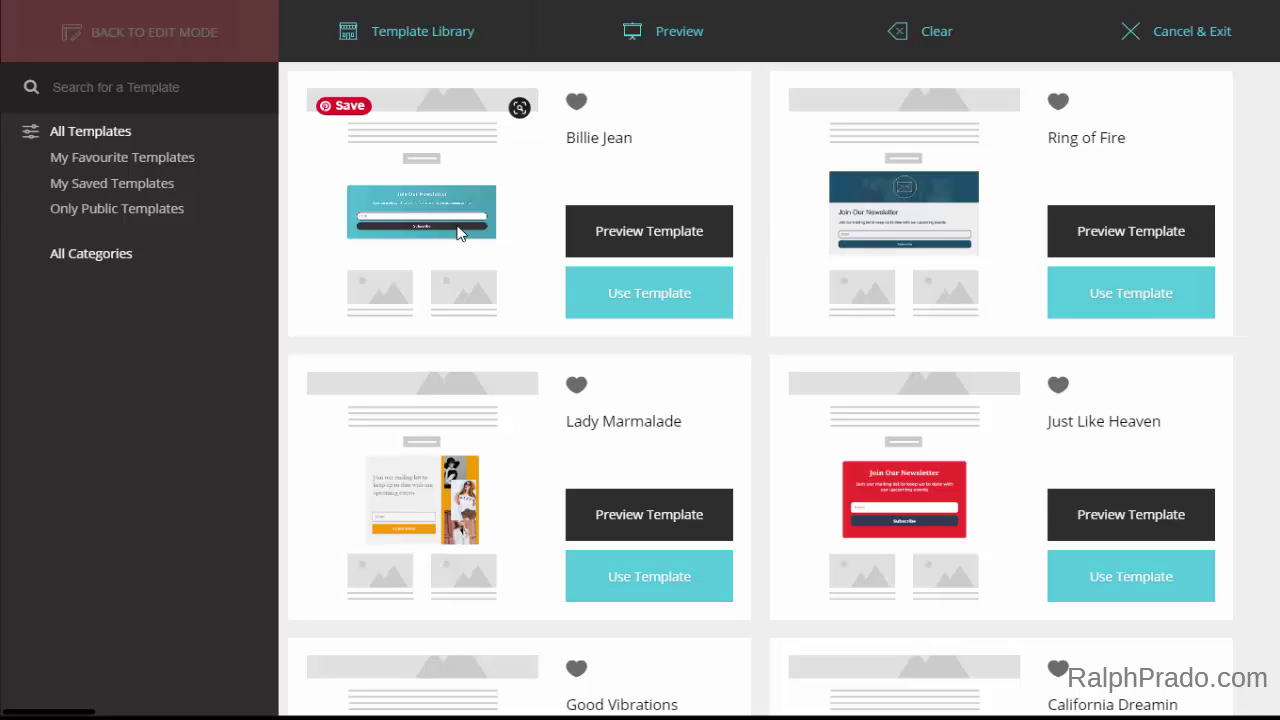
pyautogui.click(672, 304)
pyautogui.click(889, 249)
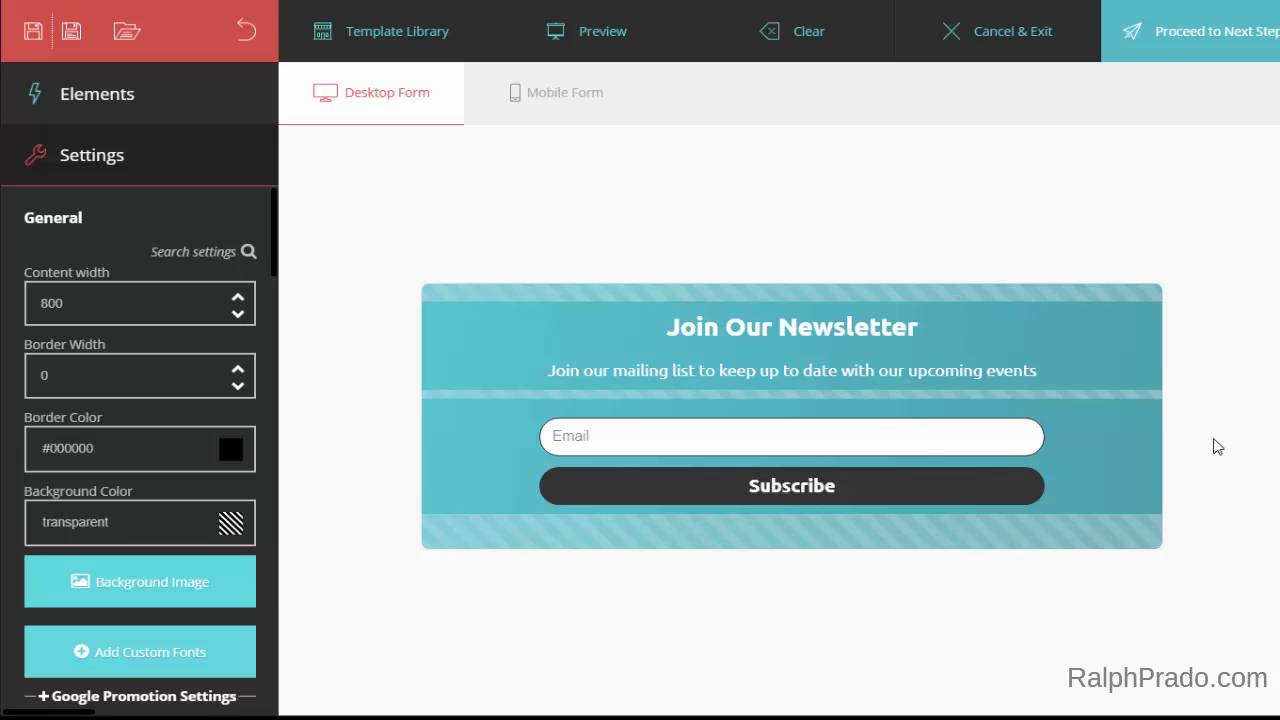
pyautogui.click(1193, 39)
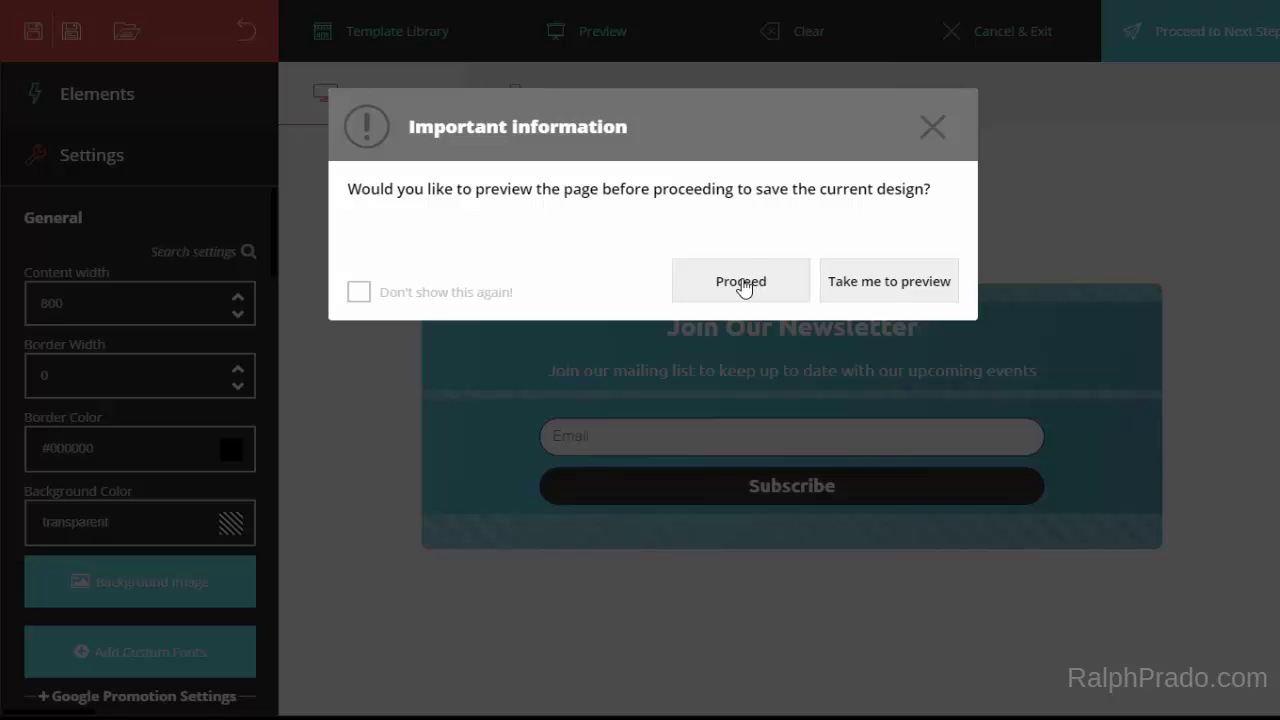
pyautogui.click(741, 283)
# Confirm saving the design and continue past Visibility Settings to Publishing.
pyautogui.click(900, 267)
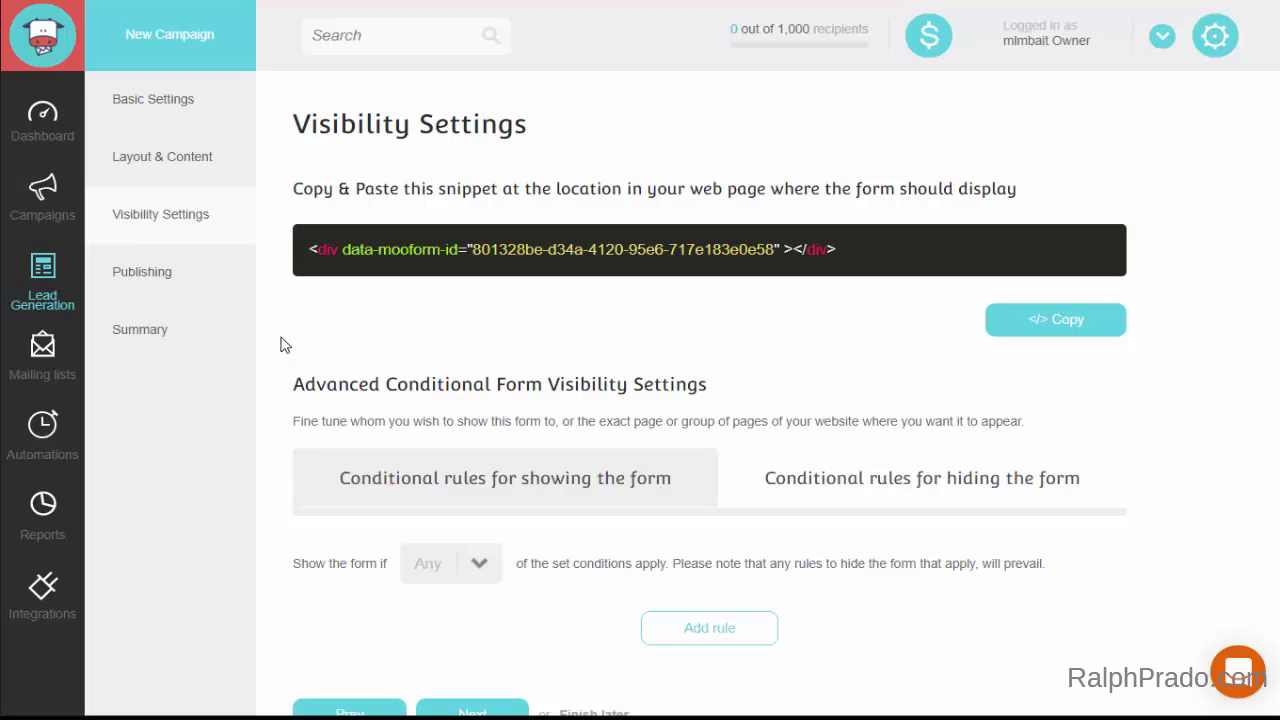
pyautogui.scroll(-1, 286, 493)
pyautogui.scroll(-1, 286, 493)
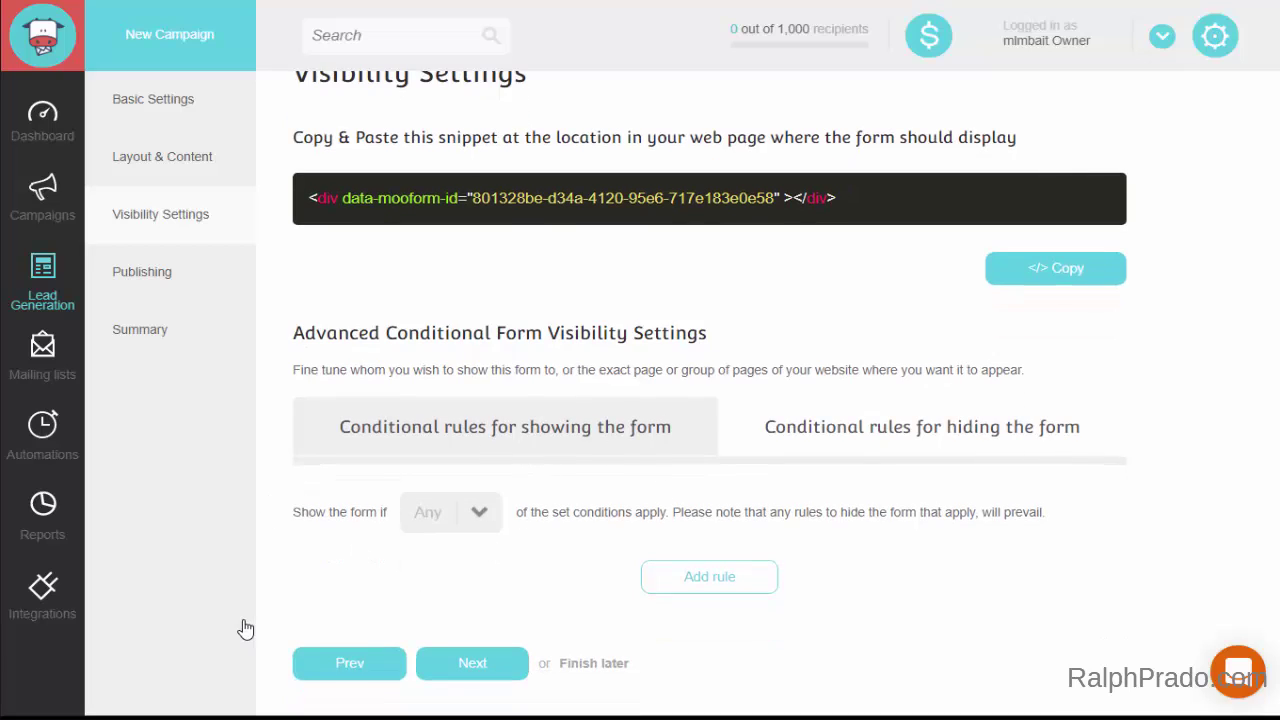
pyautogui.click(466, 667)
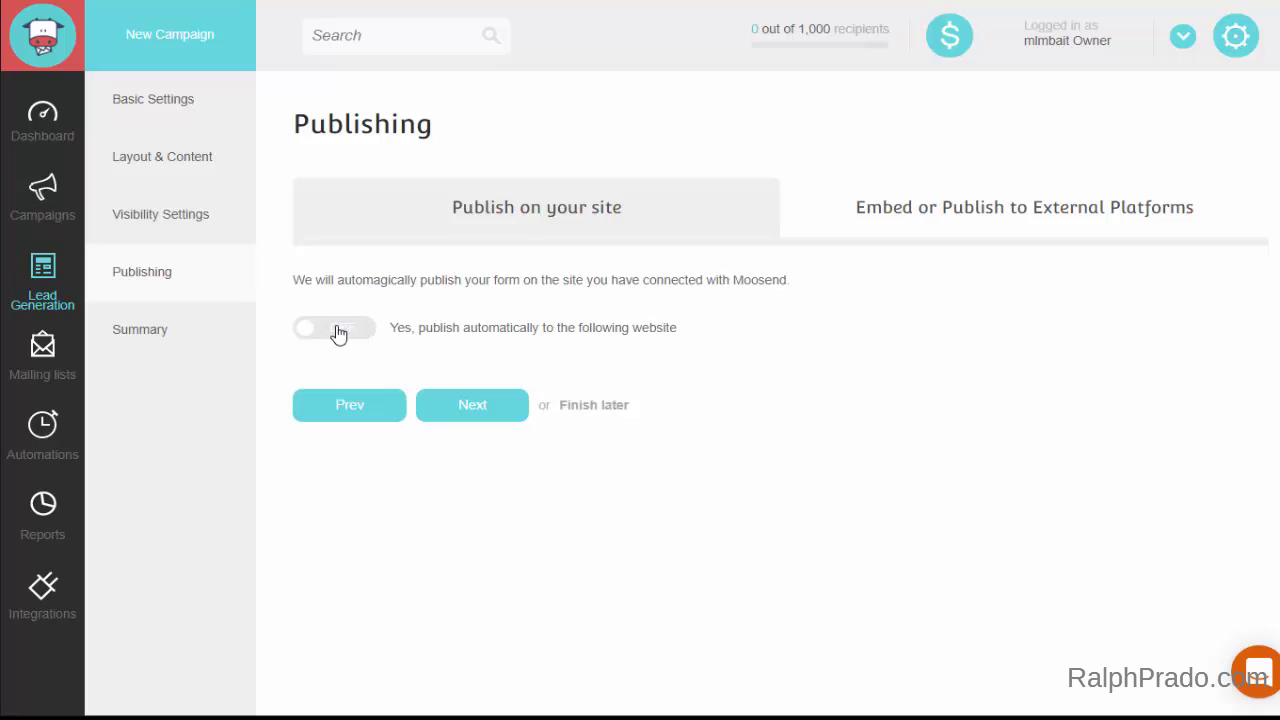
pyautogui.click(338, 330)
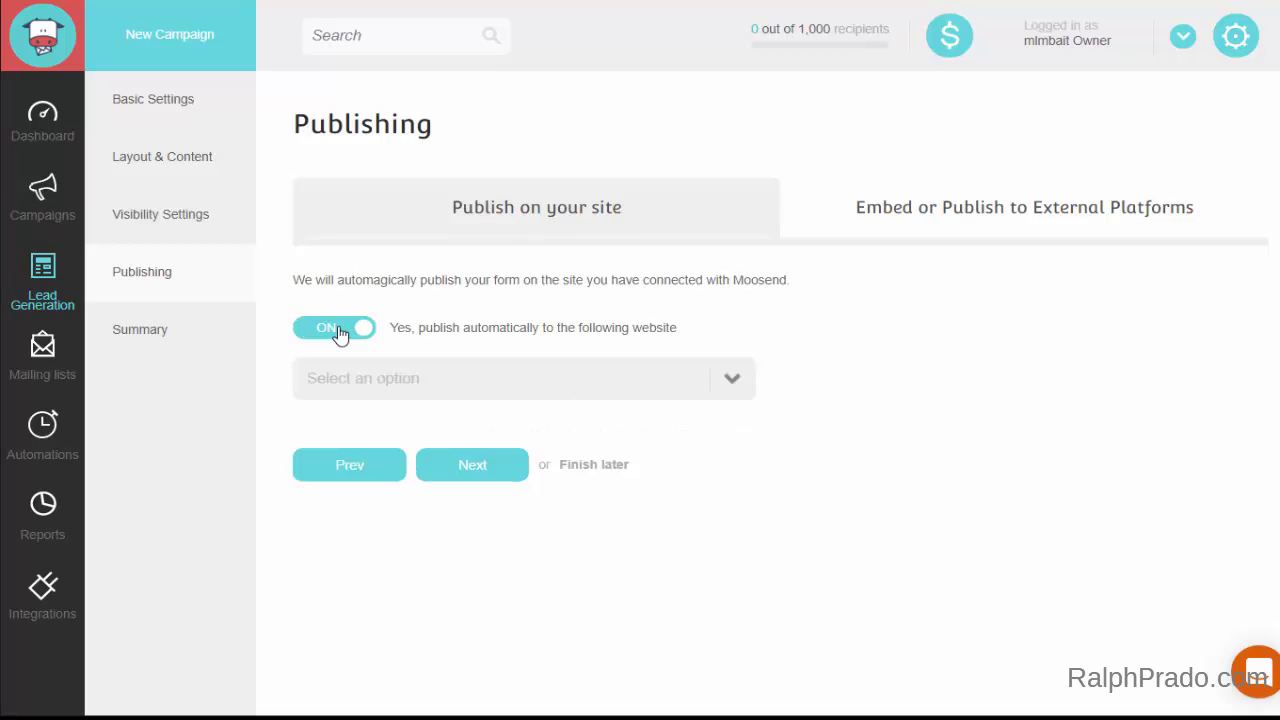
pyautogui.click(734, 383)
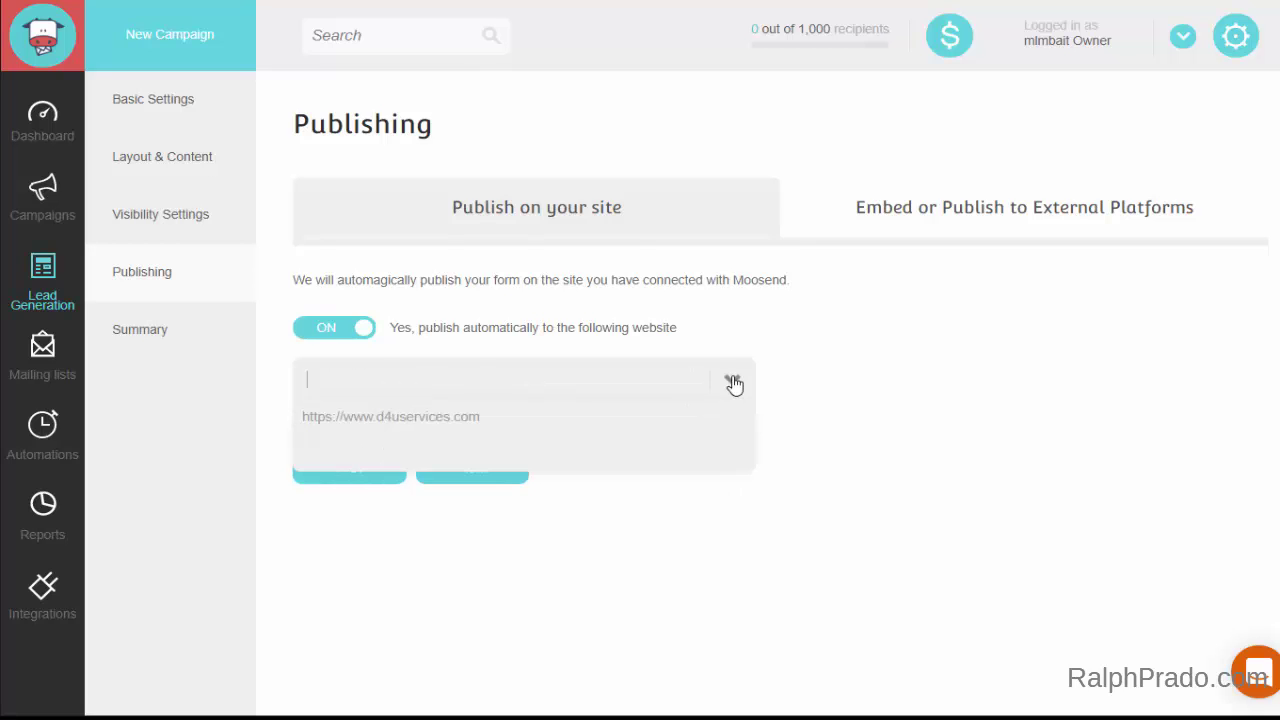
pyautogui.click(368, 421)
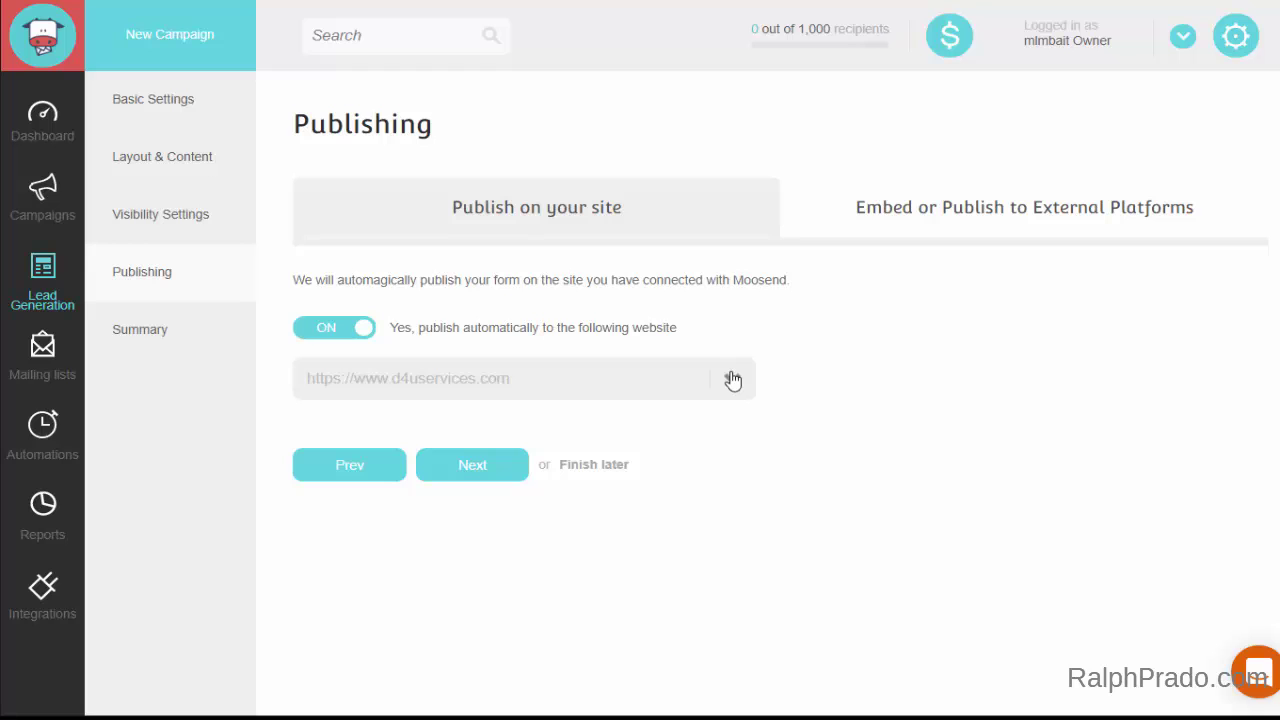
pyautogui.click(490, 466)
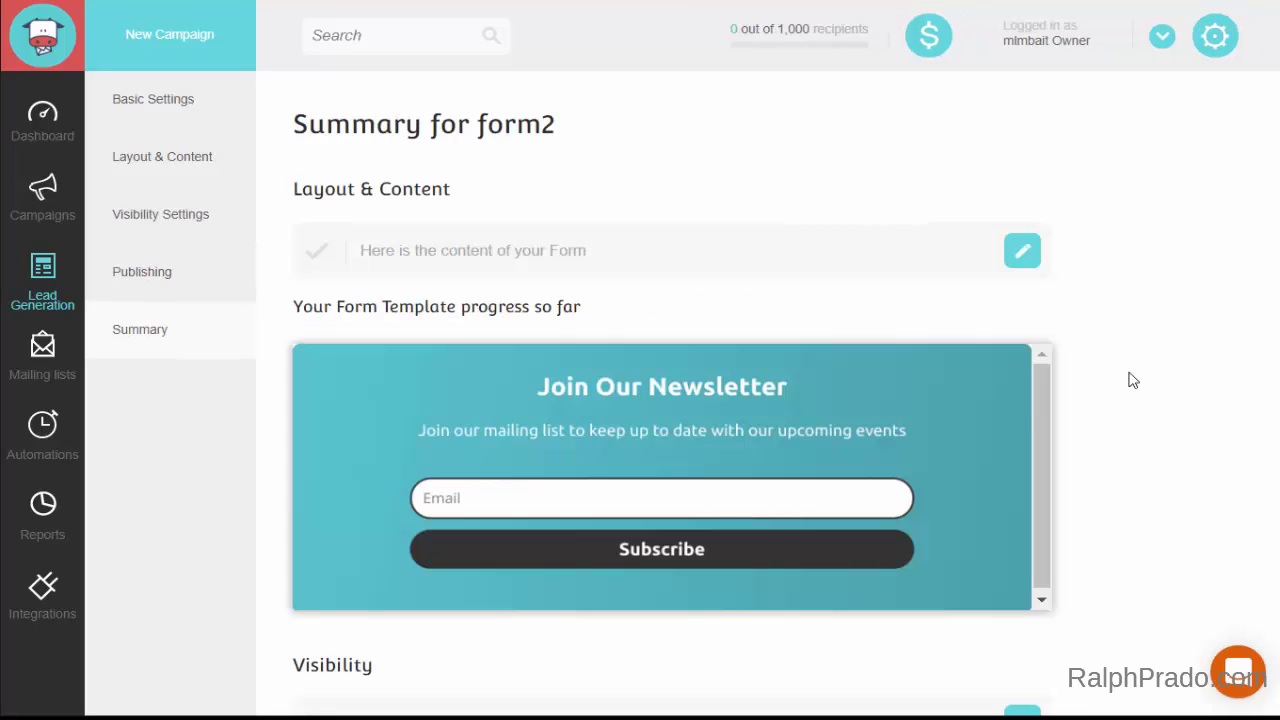
# Publish form2 and reopen its settings from the forms list.
pyautogui.scroll(-3, 1135, 306)
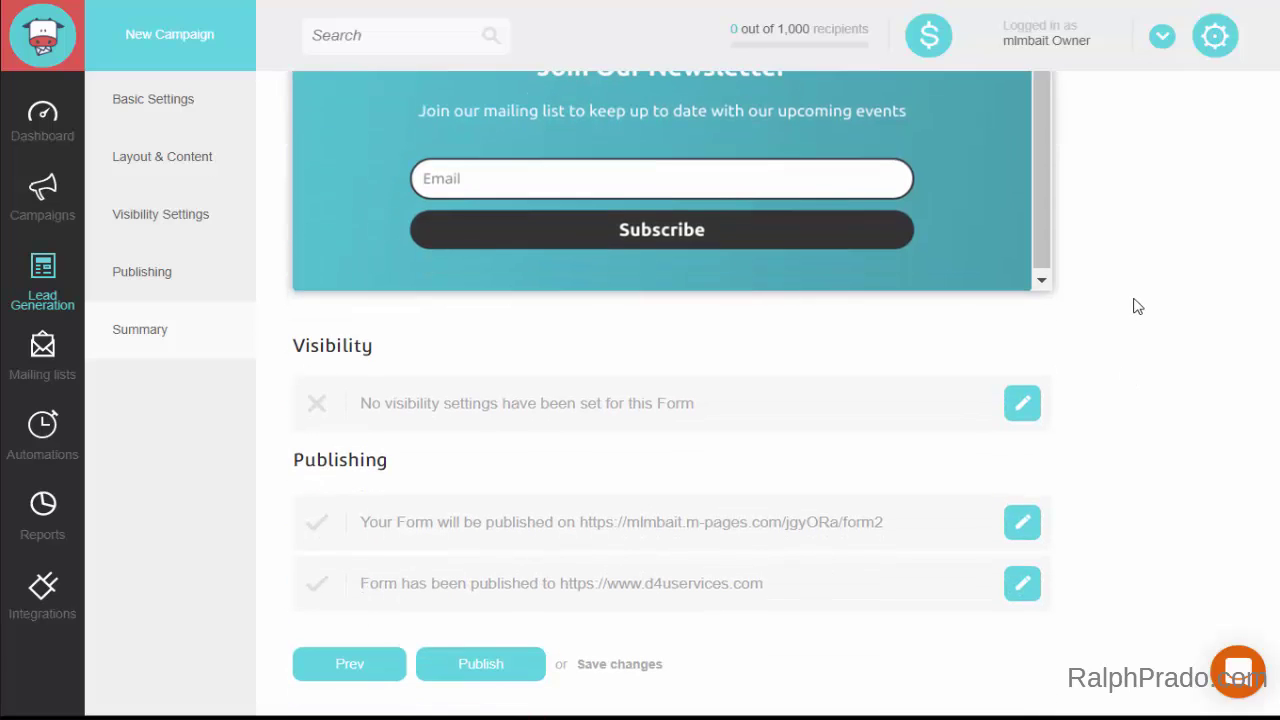
pyautogui.click(469, 675)
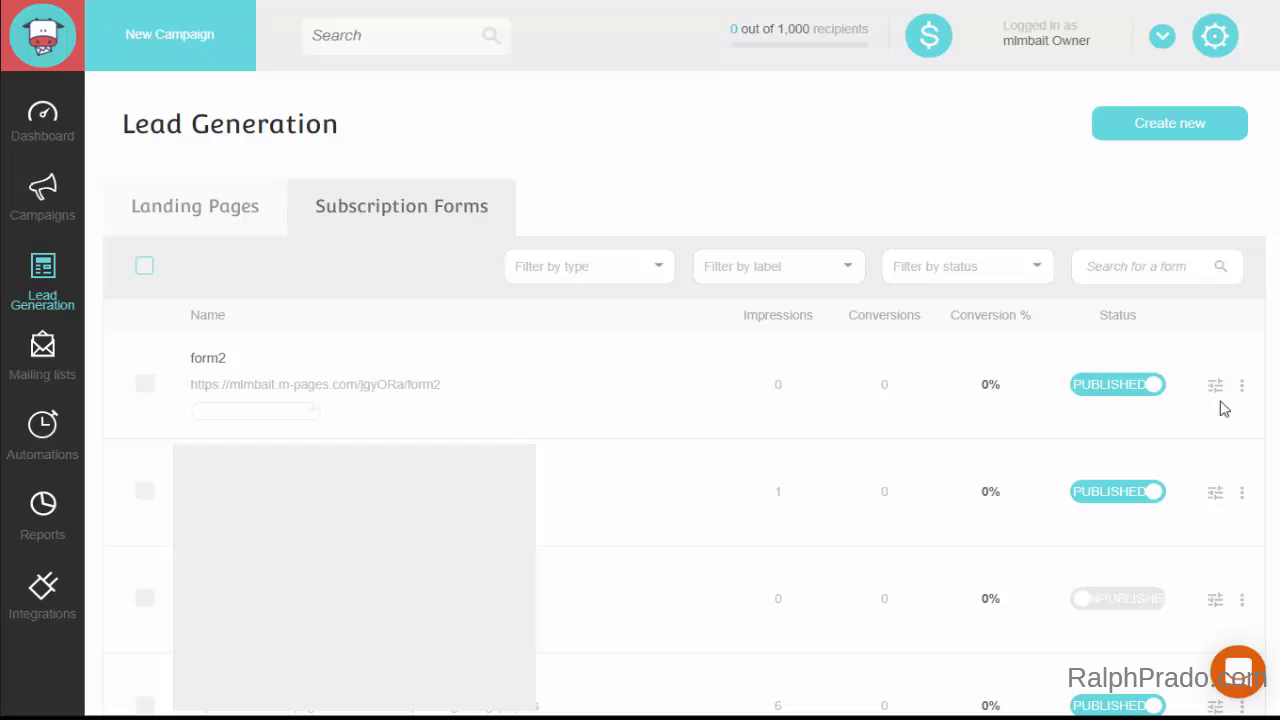
pyautogui.click(1216, 386)
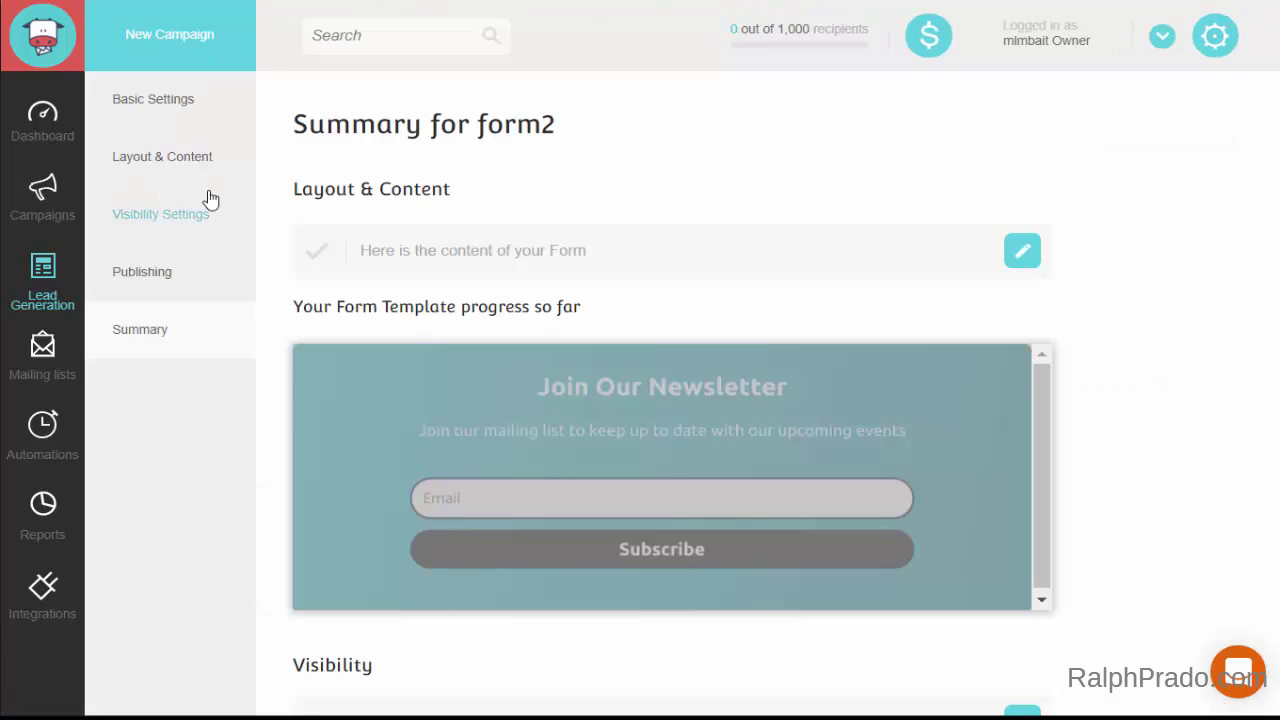
# Copy form2's embed snippet from its Visibility Settings page.
pyautogui.click(199, 223)
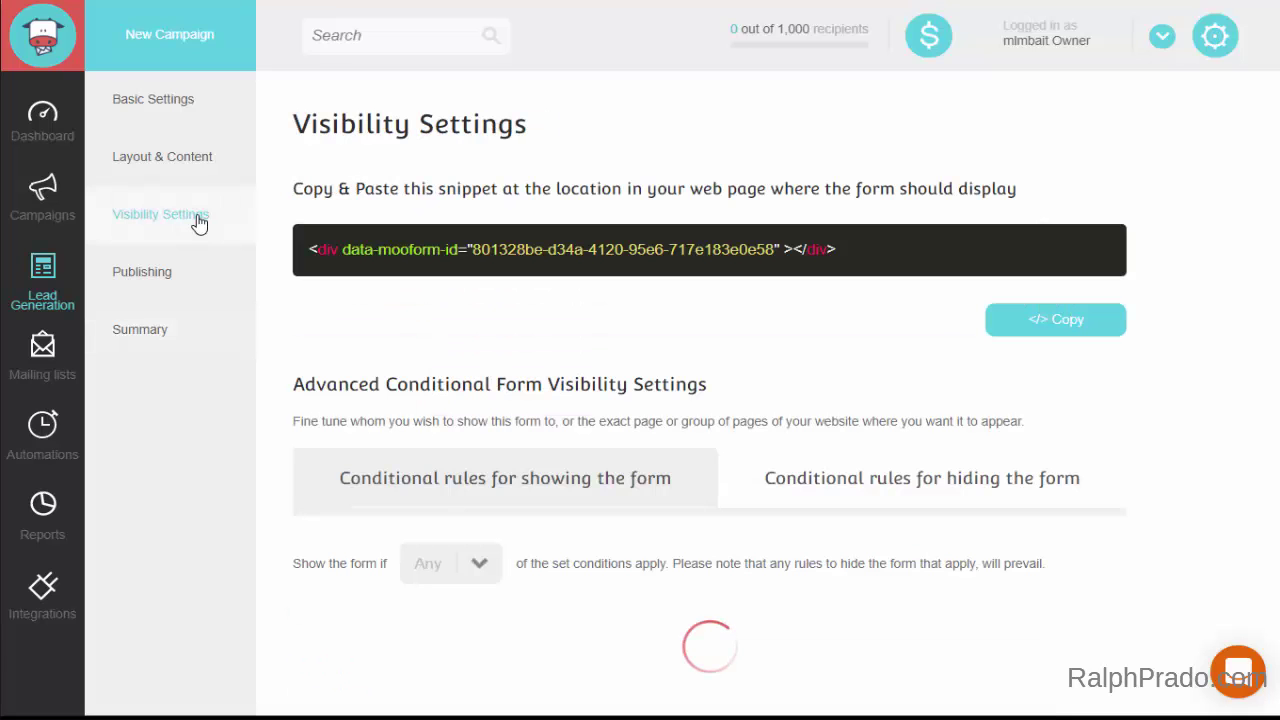
pyautogui.tripleClick(568, 252)
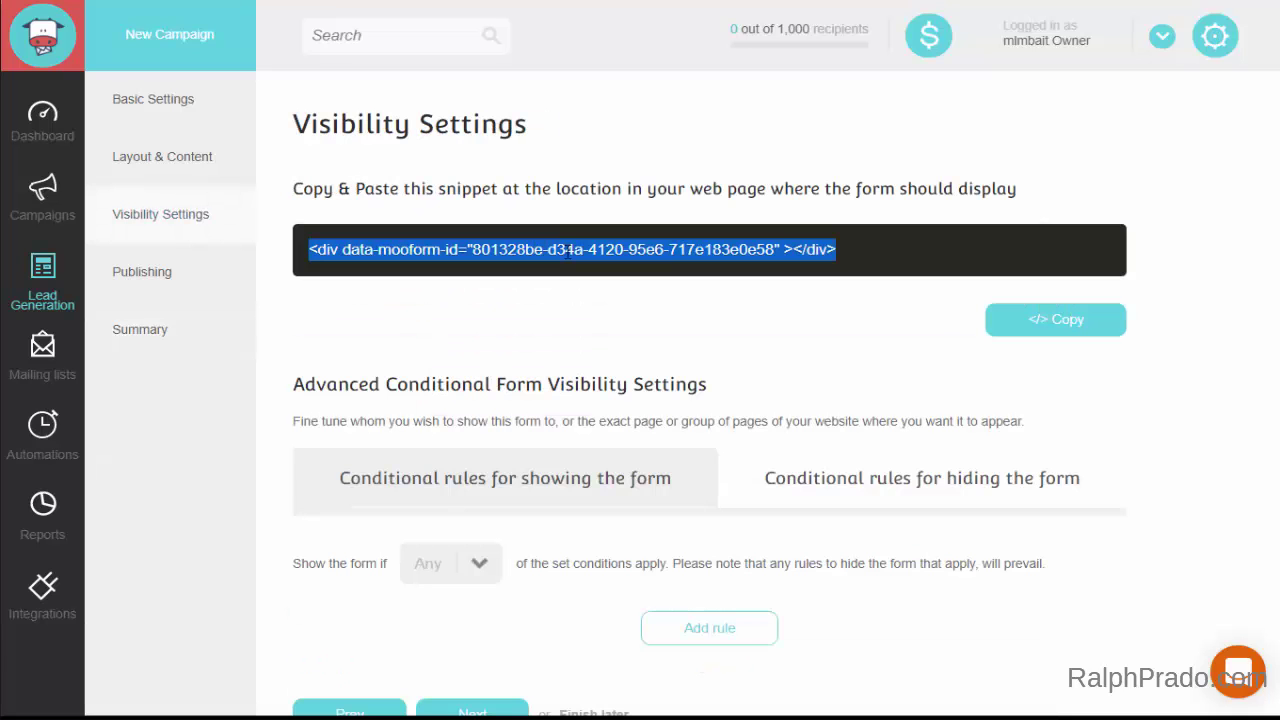
pyautogui.rightClick(568, 252)
pyautogui.click(611, 272)
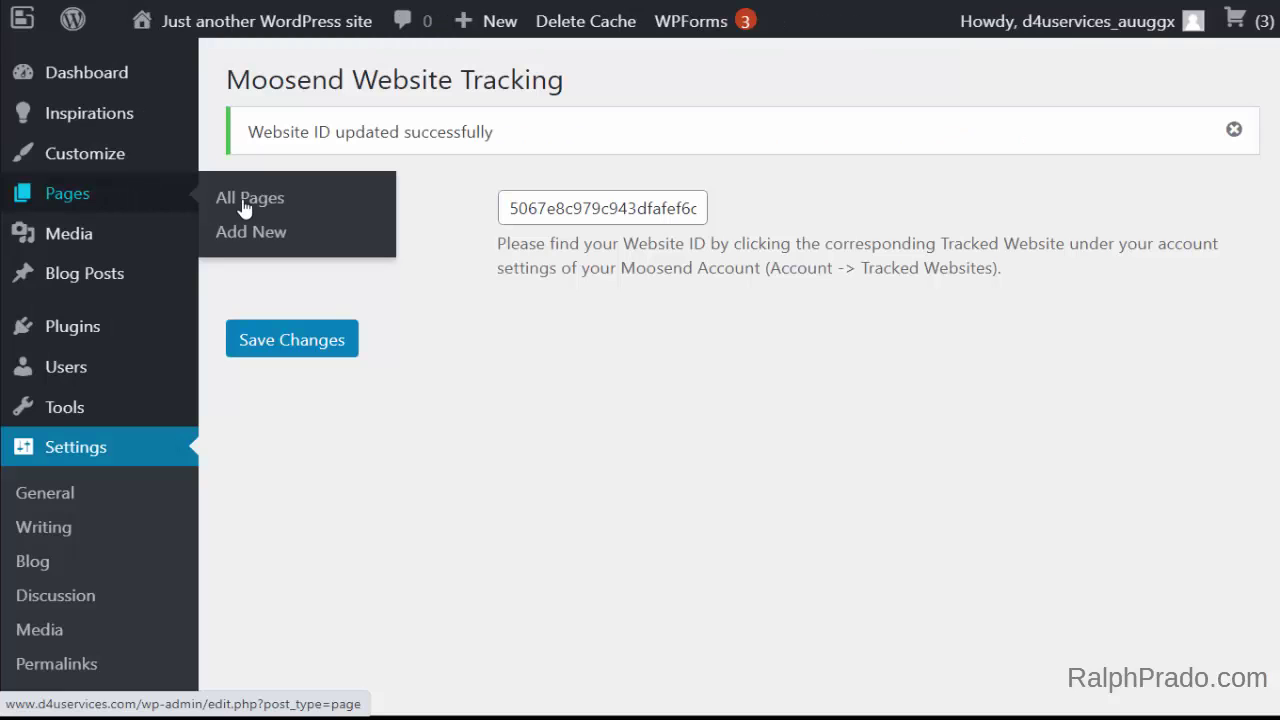
# Open the Contact Us page for editing and find the EMAIL FORM placeholder.
pyautogui.click(245, 203)
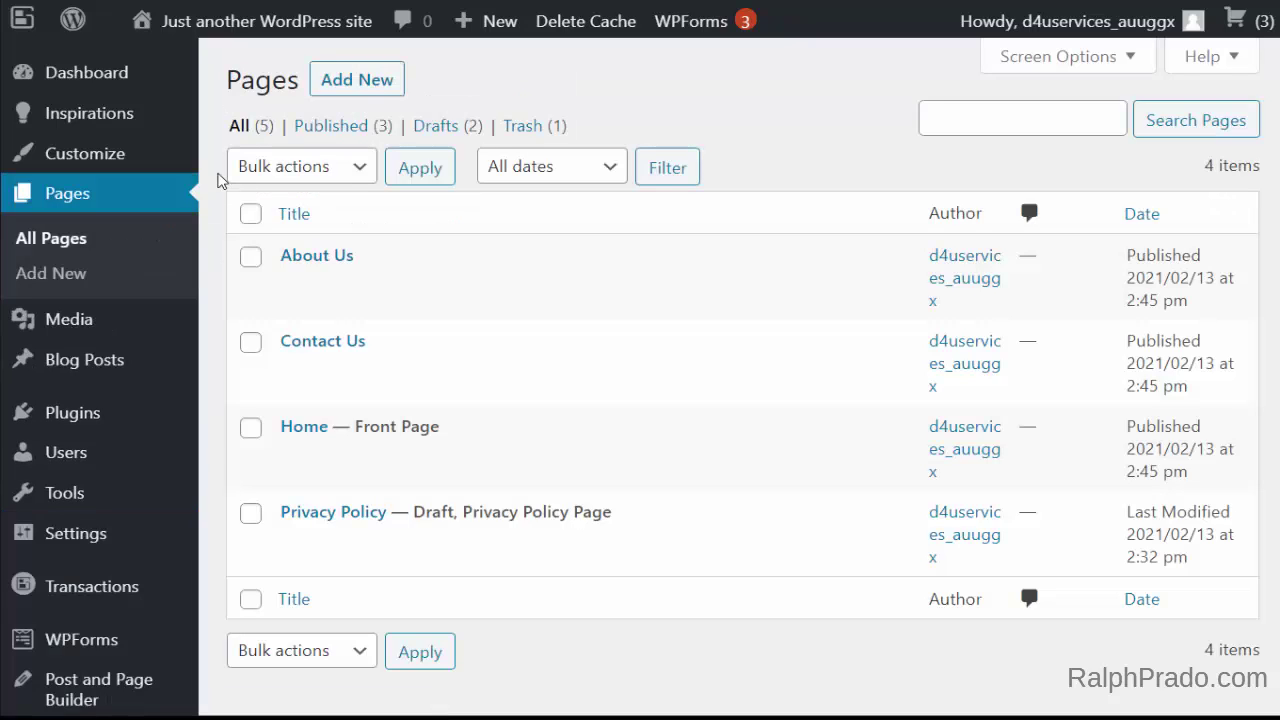
pyautogui.click(320, 345)
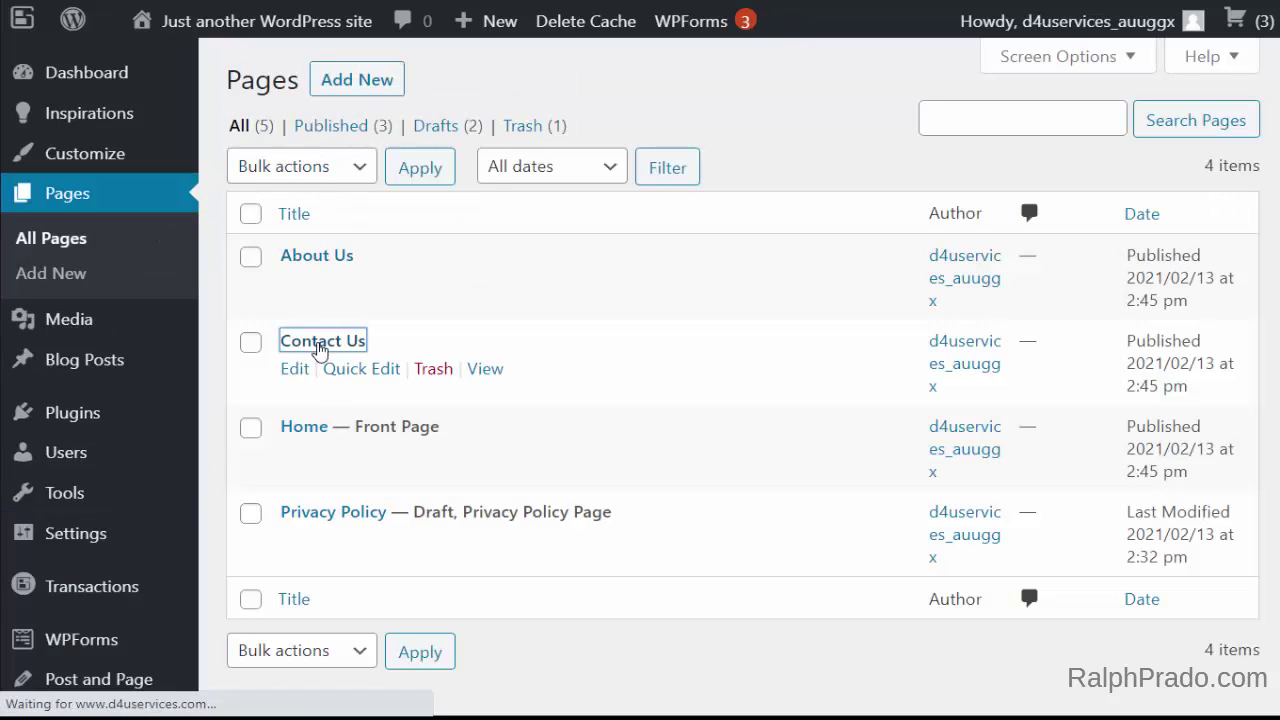
pyautogui.scroll(-3, 811, 334)
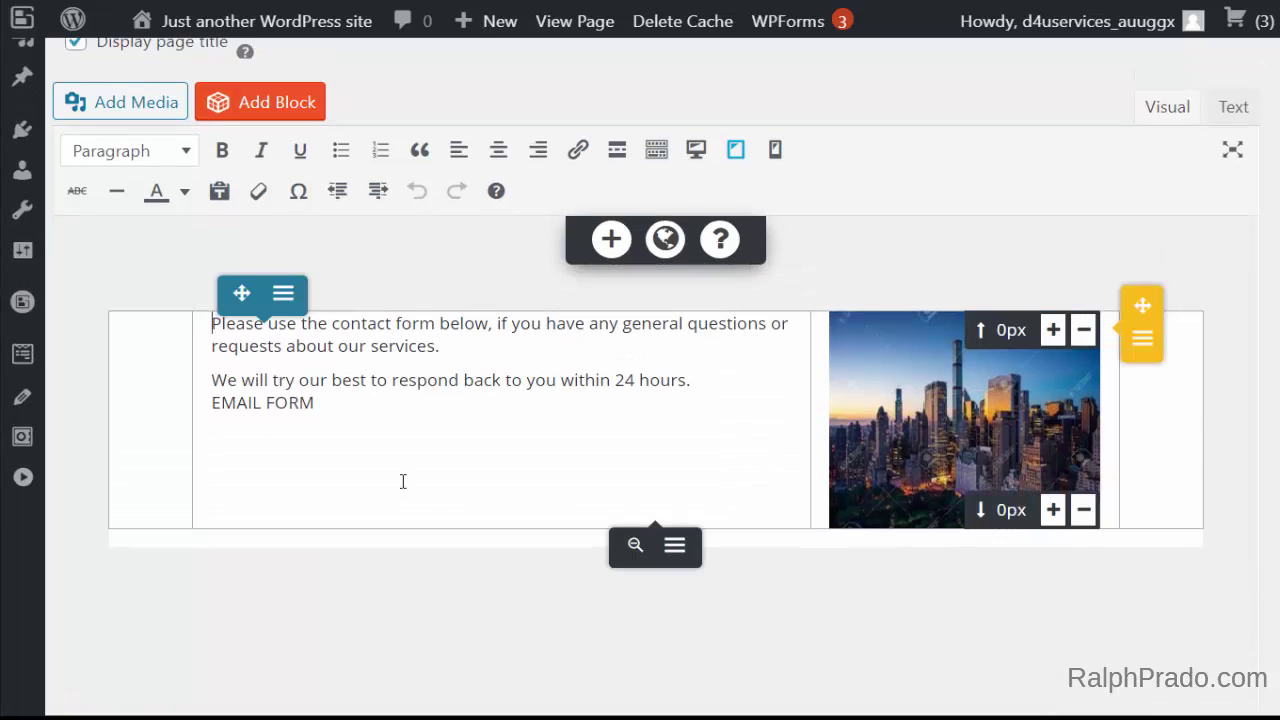
pyautogui.click(318, 402)
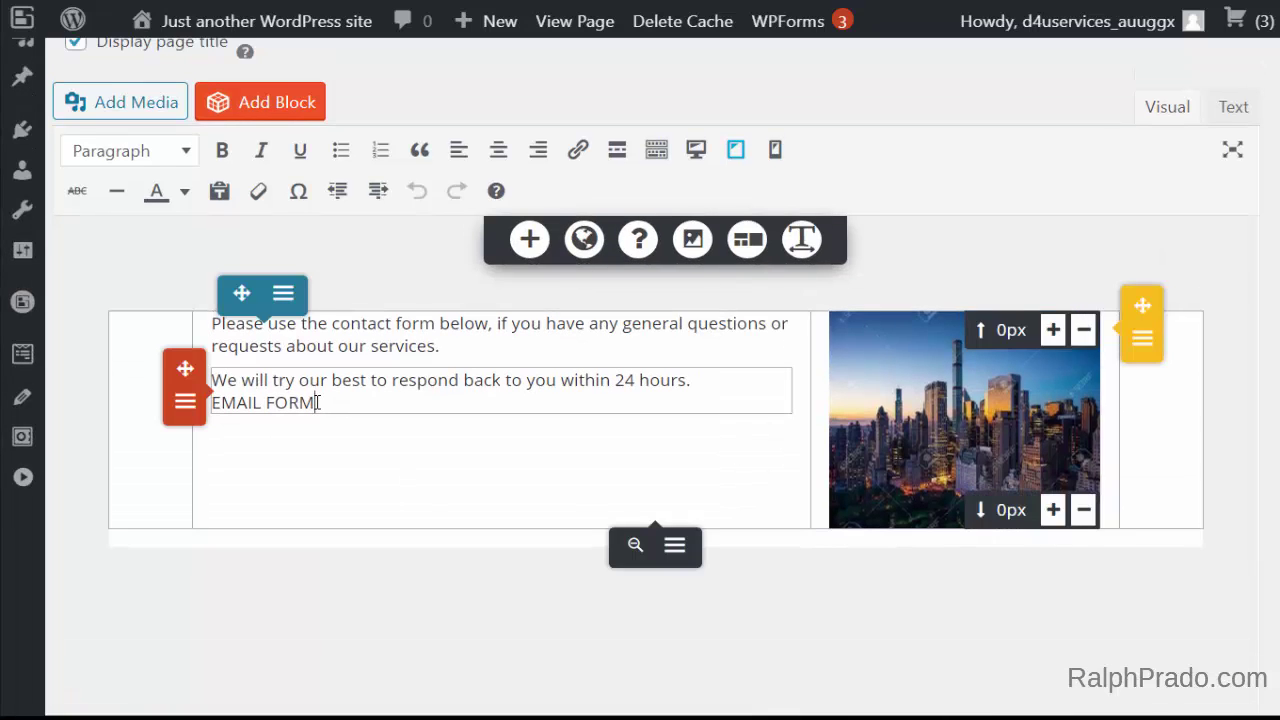
pyautogui.hotkey('shift', 'Home')
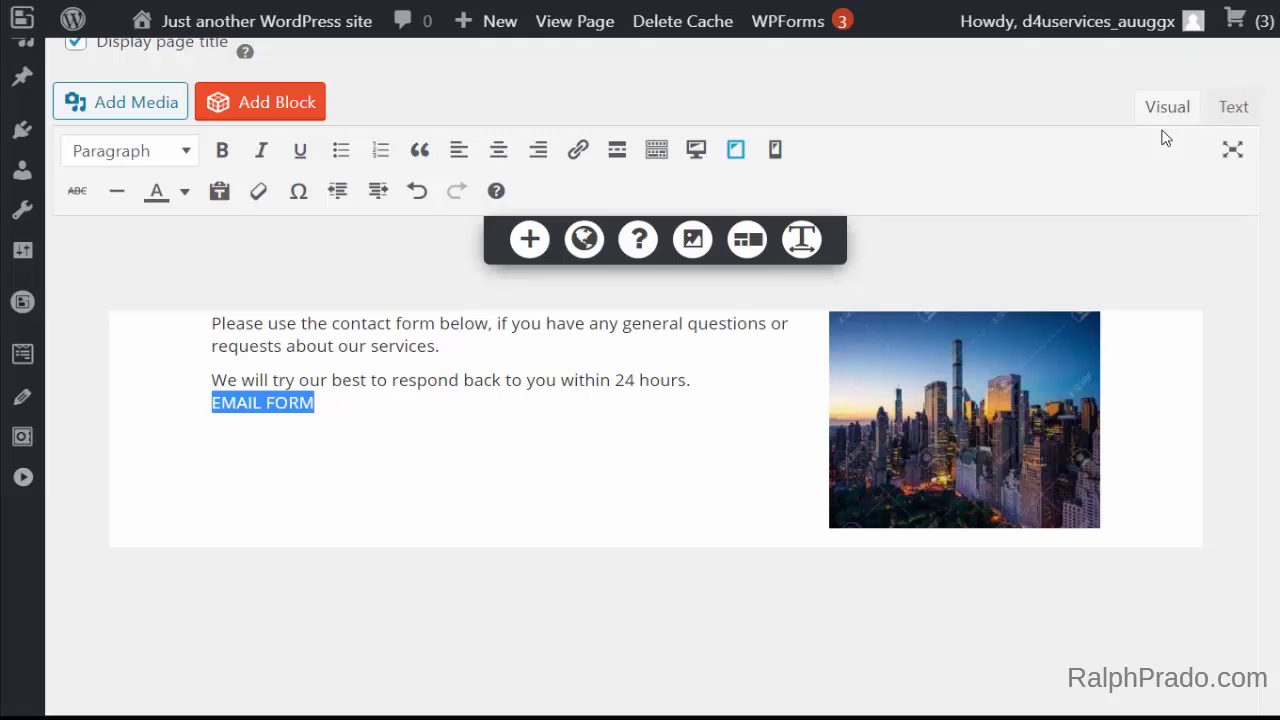
# In the Text editor, paste the mooform embed div over the EMAIL FORM placeholder.
pyautogui.click(1233, 118)
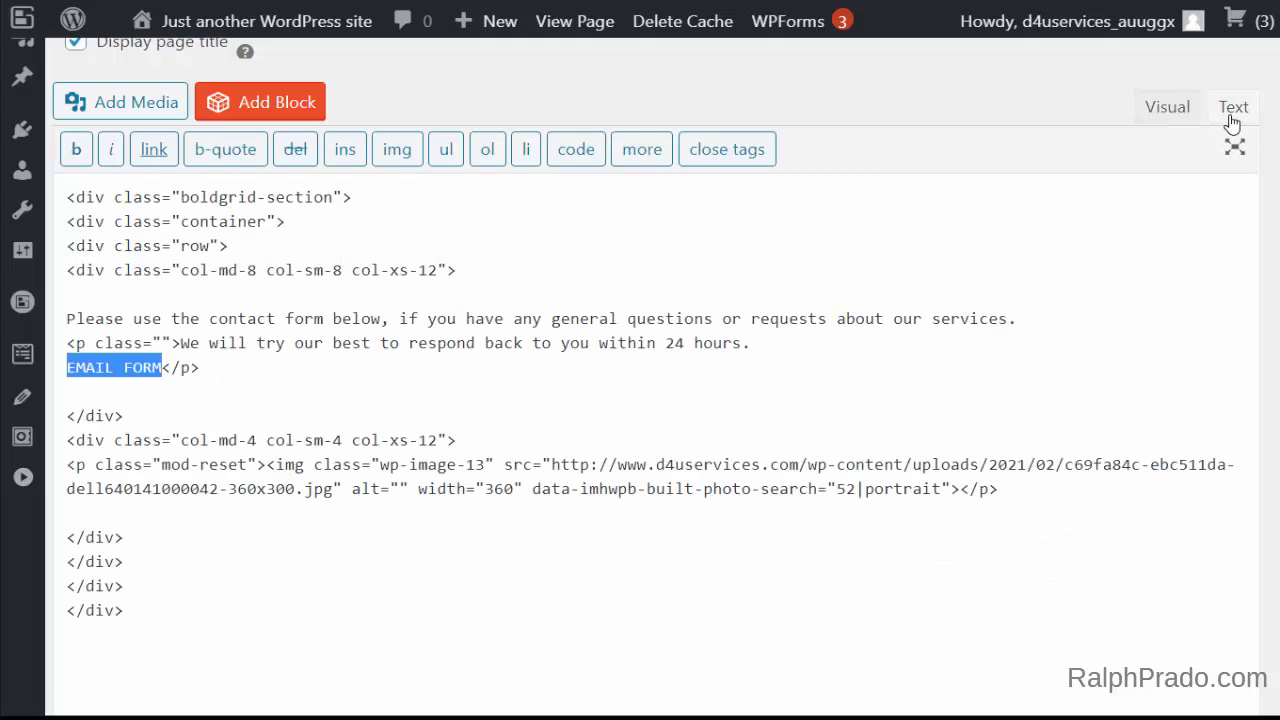
pyautogui.moveTo(201, 368); pyautogui.dragTo(190, 368)
pyautogui.click(69, 368)
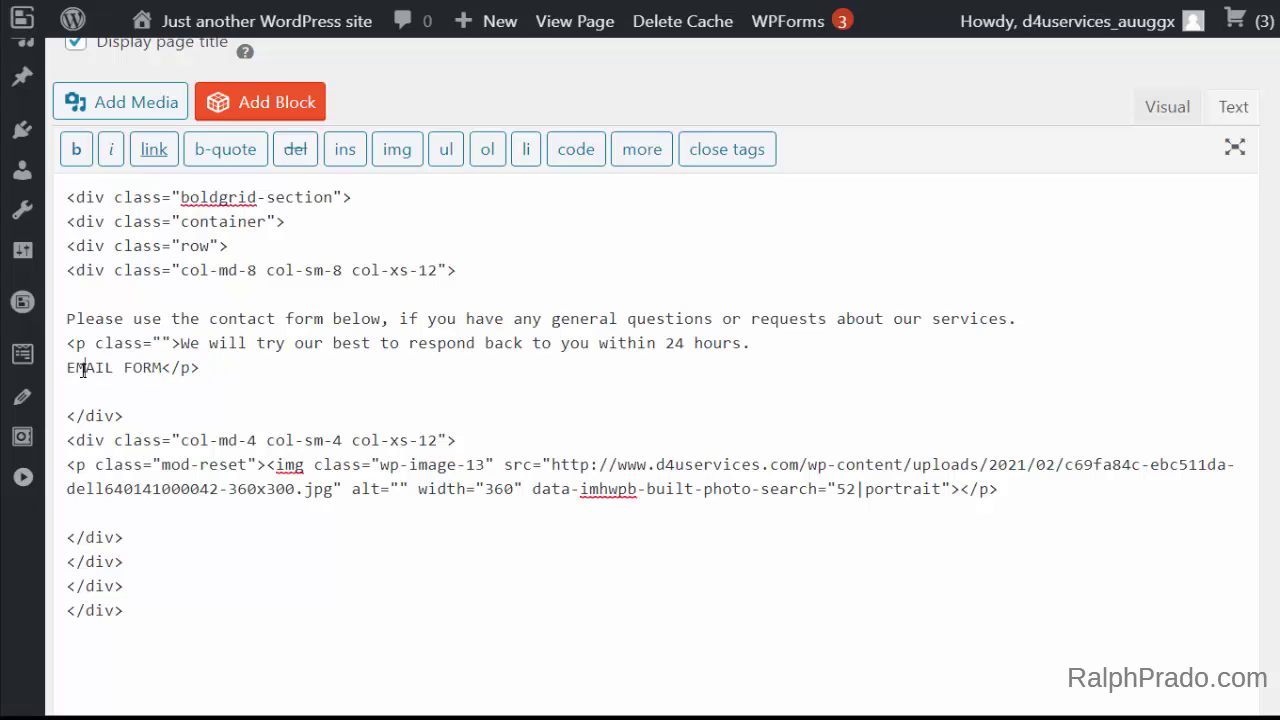
pyautogui.doubleClick(72, 368)
pyautogui.click(67, 368)
pyautogui.moveTo(67, 368); pyautogui.dragTo(82, 370)
pyautogui.hotkey('shift', 'Right')
pyautogui.hotkey('shift', 'Right')
pyautogui.hotkey('shift', 'Right')
pyautogui.hotkey('shift', 'Right')
pyautogui.hotkey('shift', 'Right')
pyautogui.hotkey('shift', 'Right')
pyautogui.hotkey('shift', 'Right')
pyautogui.hotkey('shift', 'Right')
pyautogui.hotkey('shift', 'Right')
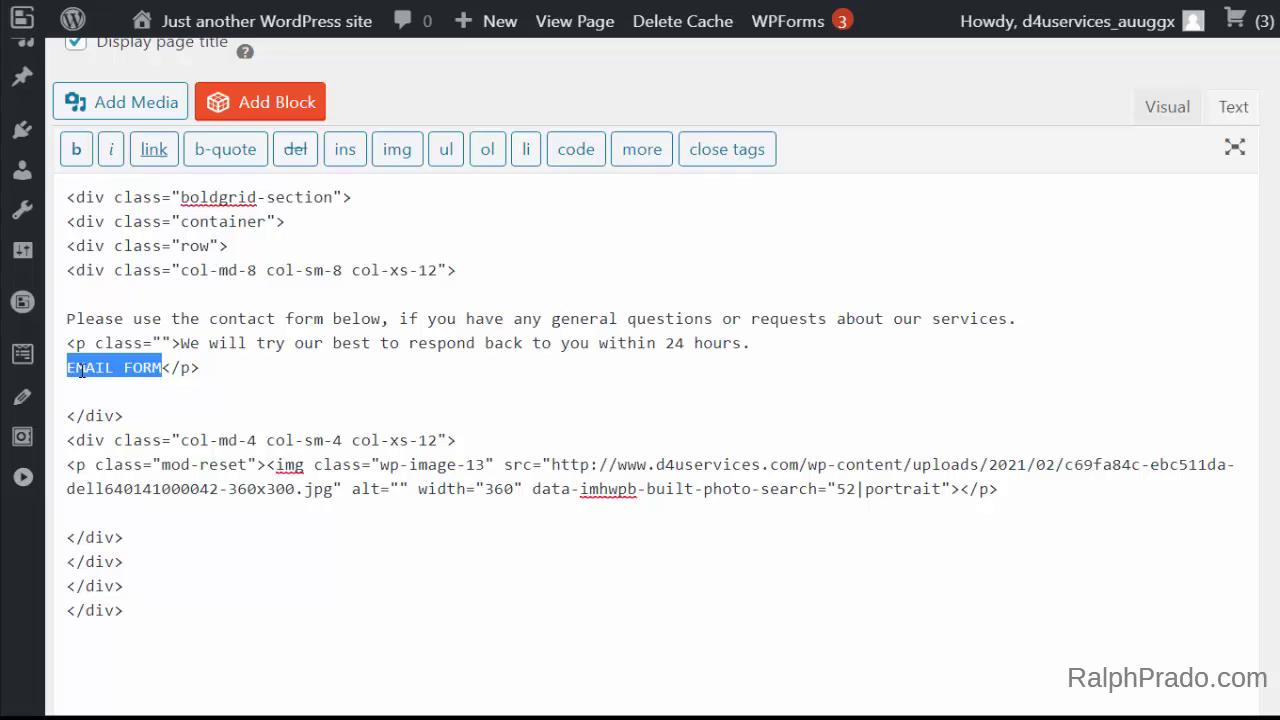
pyautogui.hotkey('ctrl', 'v')
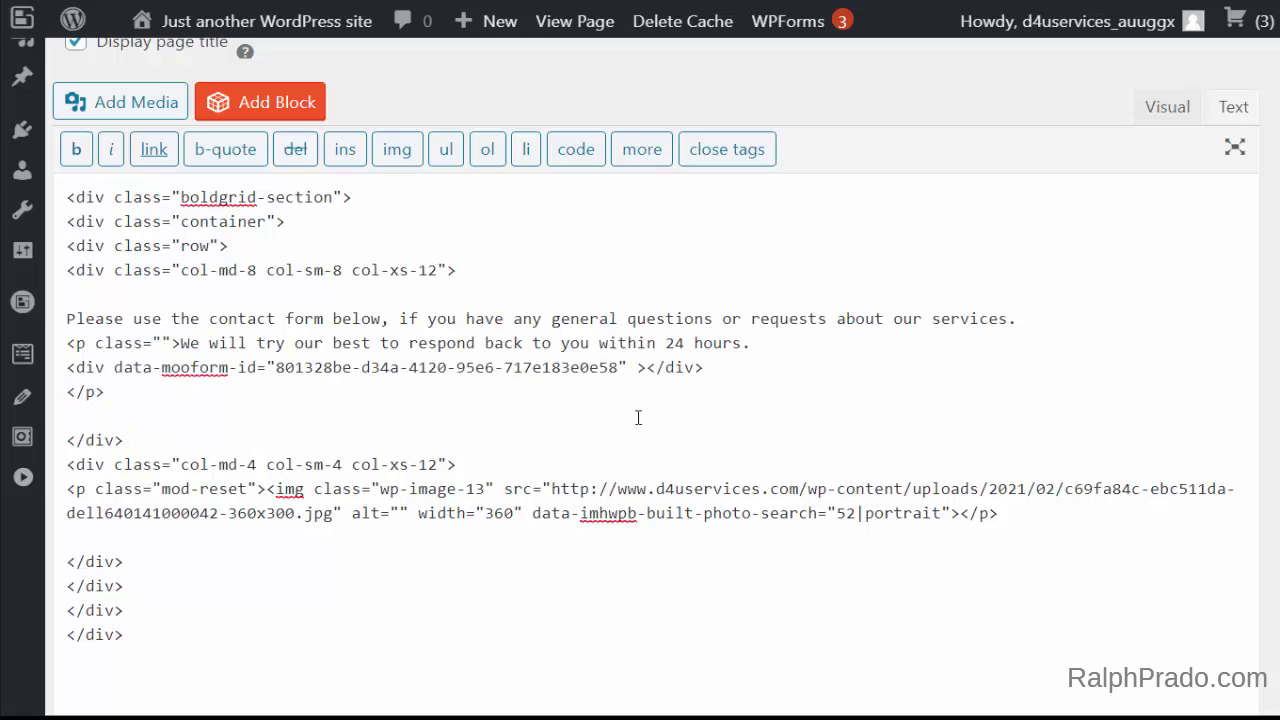
# Return to the Visual editor and update the Contact Us page.
pyautogui.click(1172, 112)
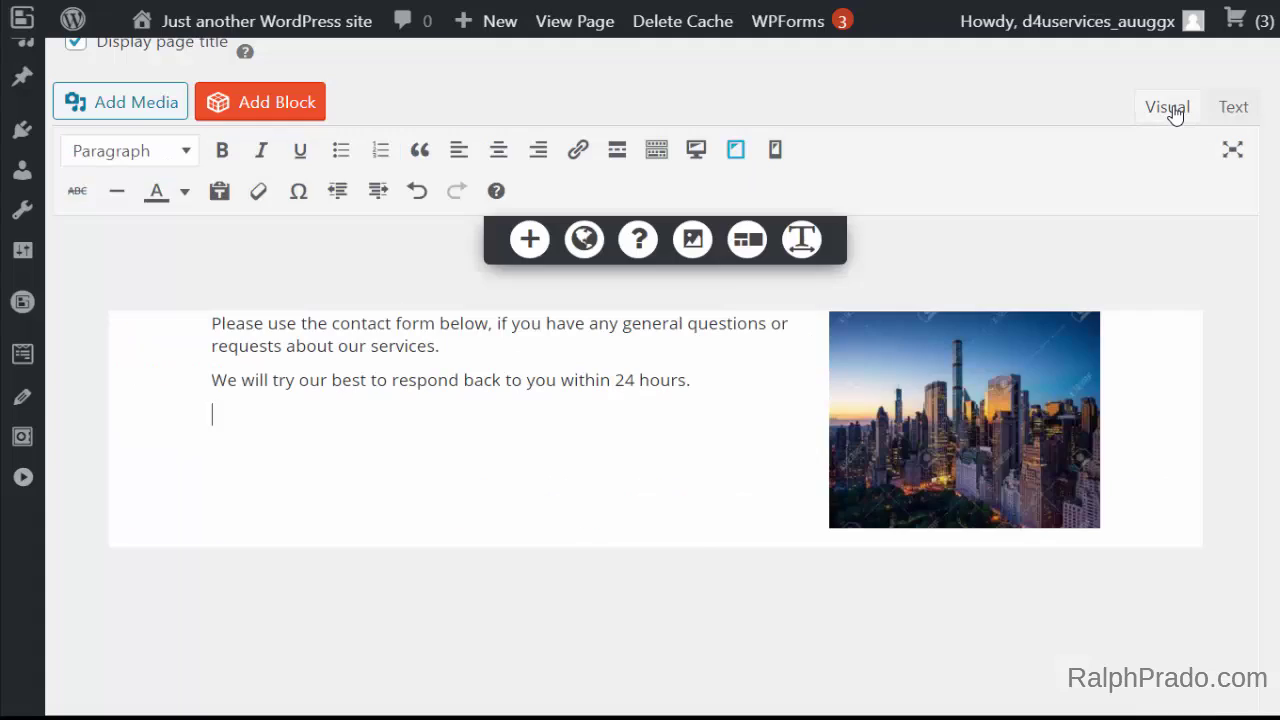
pyautogui.scroll(-5, 1143, 457)
pyautogui.scroll(-4, 1143, 500)
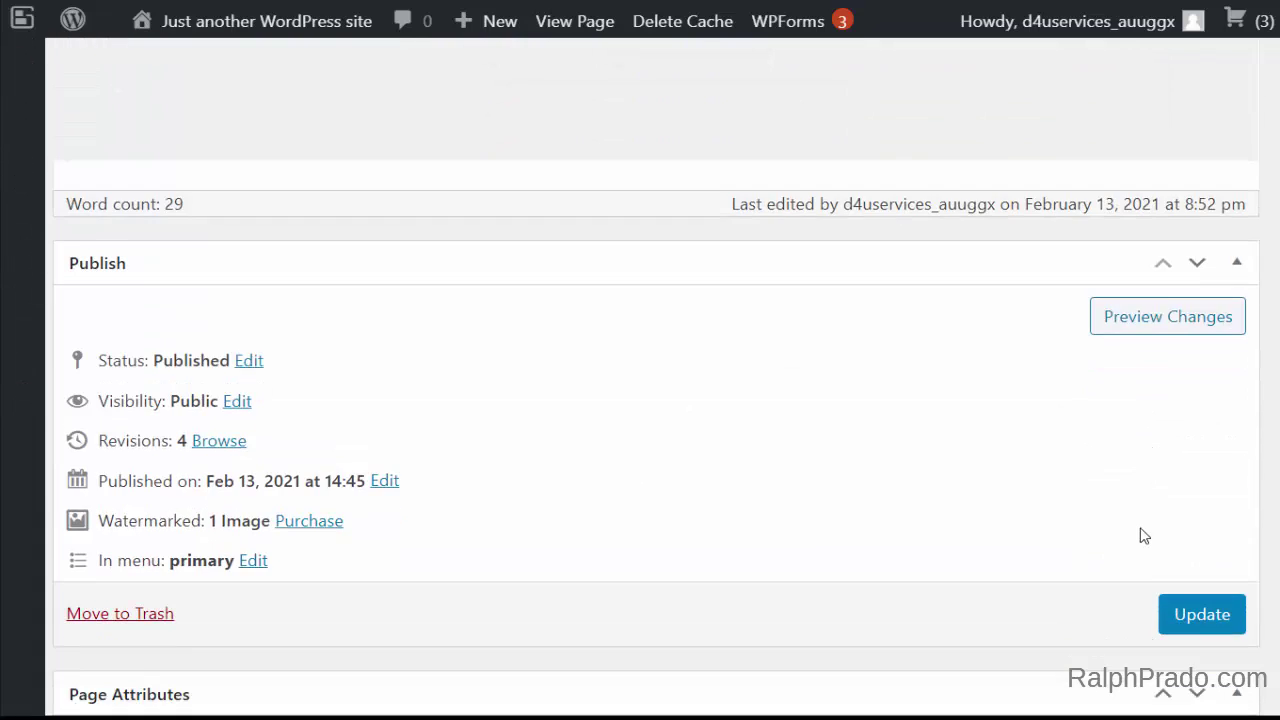
pyautogui.click(1172, 450)
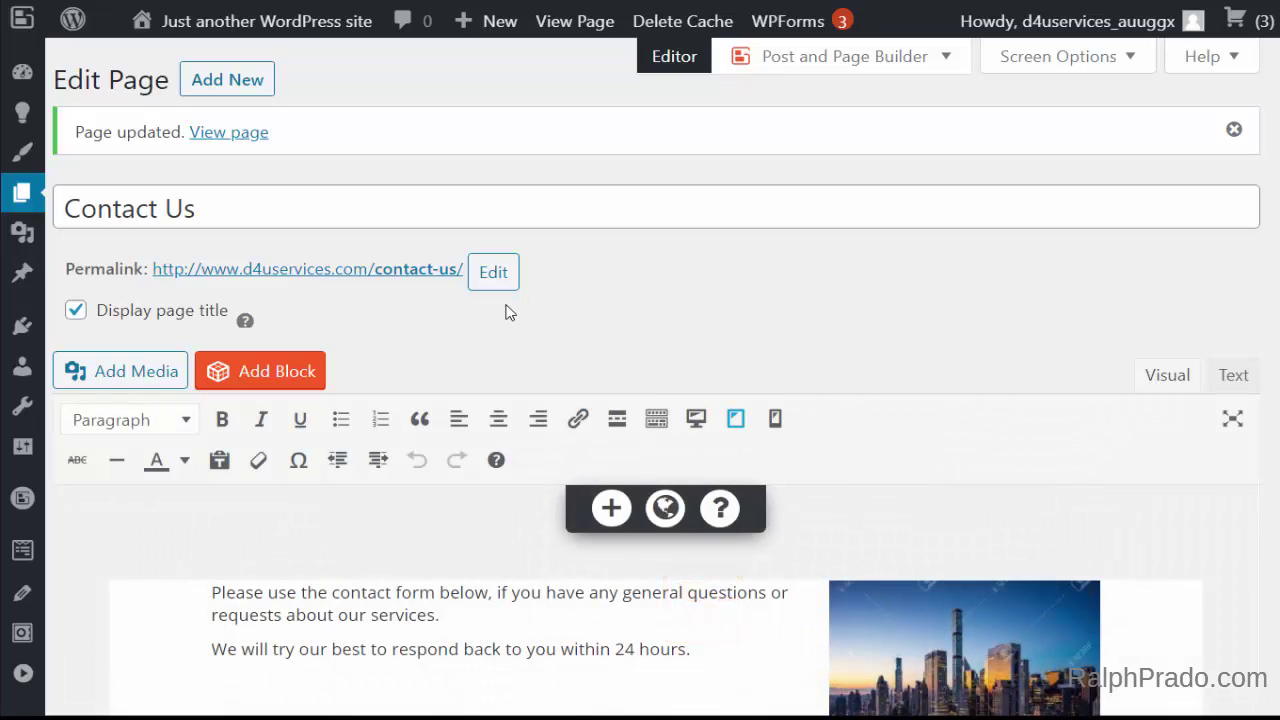
# Open the live Contact Us page in a new tab and switch to it.
pyautogui.rightClick(586, 32)
pyautogui.click(607, 47)
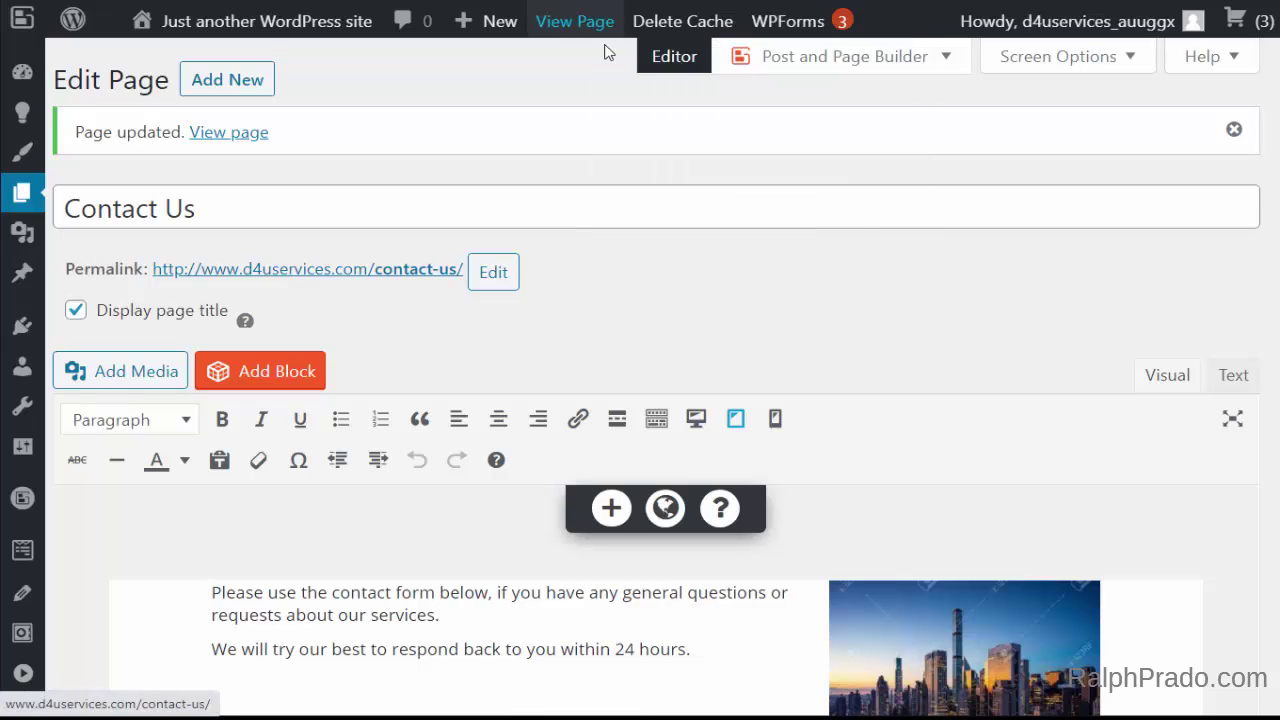
pyautogui.hotkey('ctrl', 'Tab')
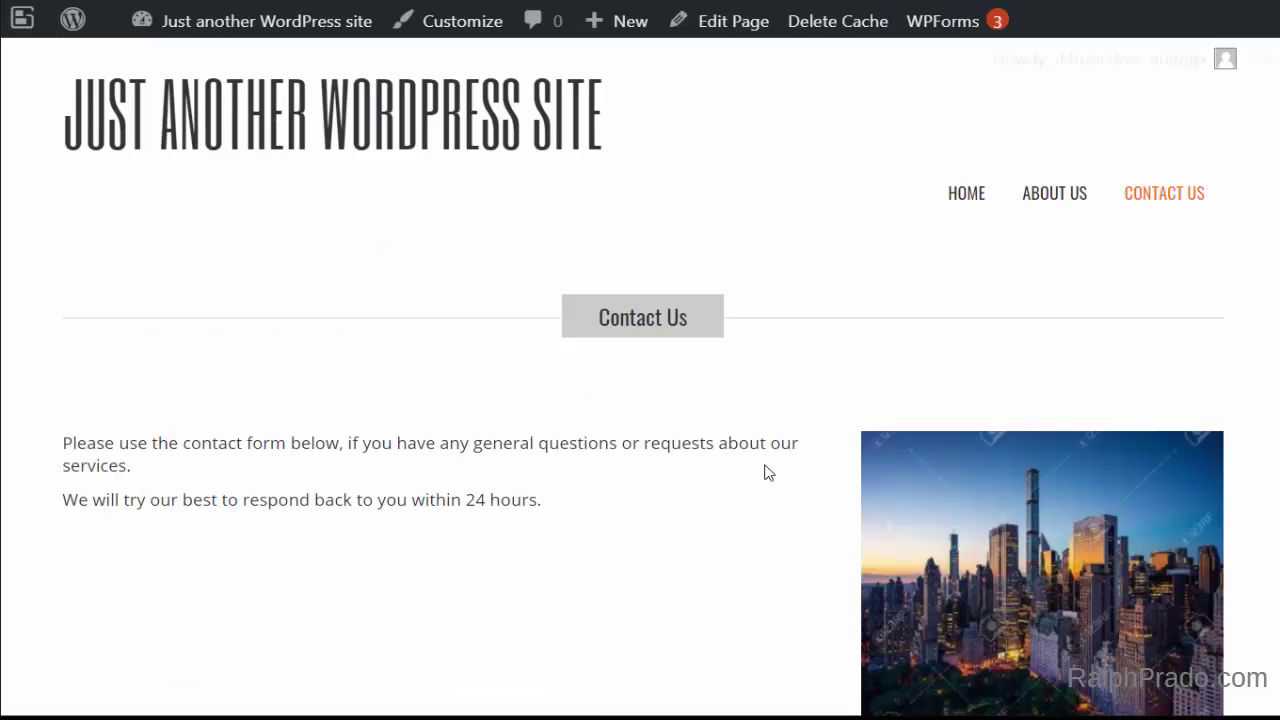
# Check the Join Our Newsletter form on the live page, then bring FrontPage forward.
pyautogui.scroll(-2, 766, 471)
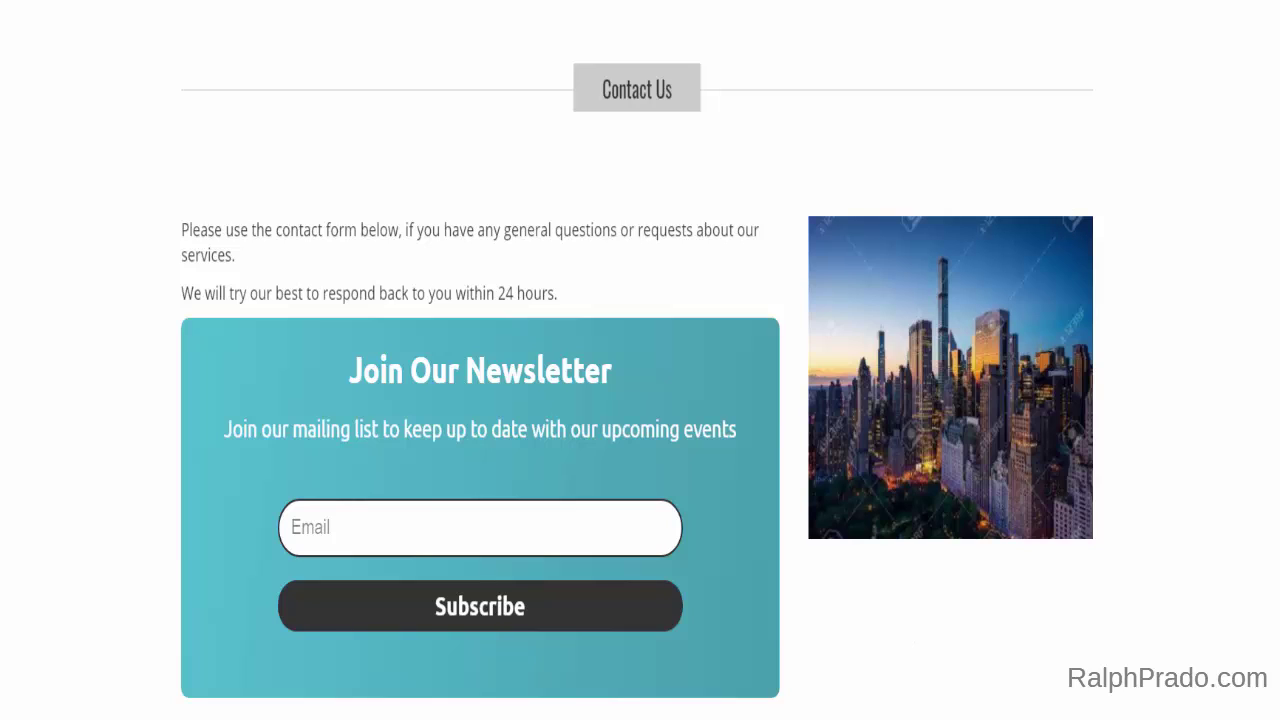
pyautogui.click(545, 675)
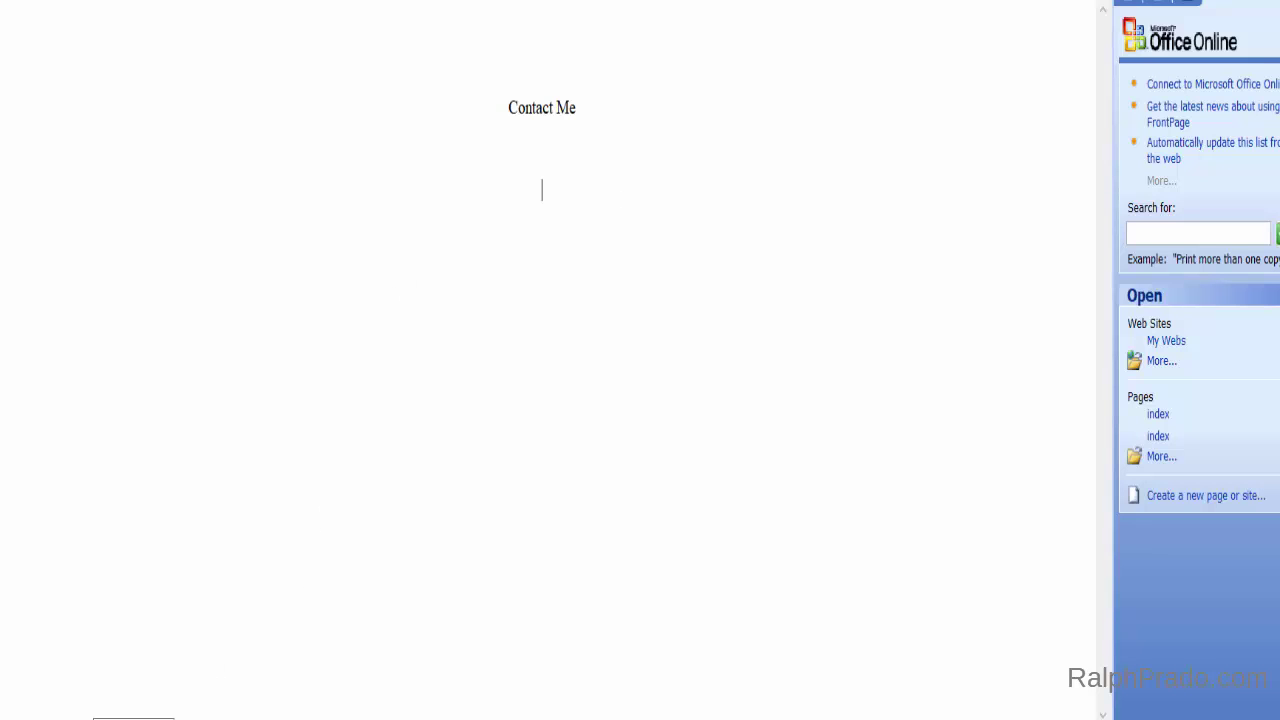
# Add blank lines after the <title> line in the Contact Me page's HTML head.
pyautogui.click(250, 719)
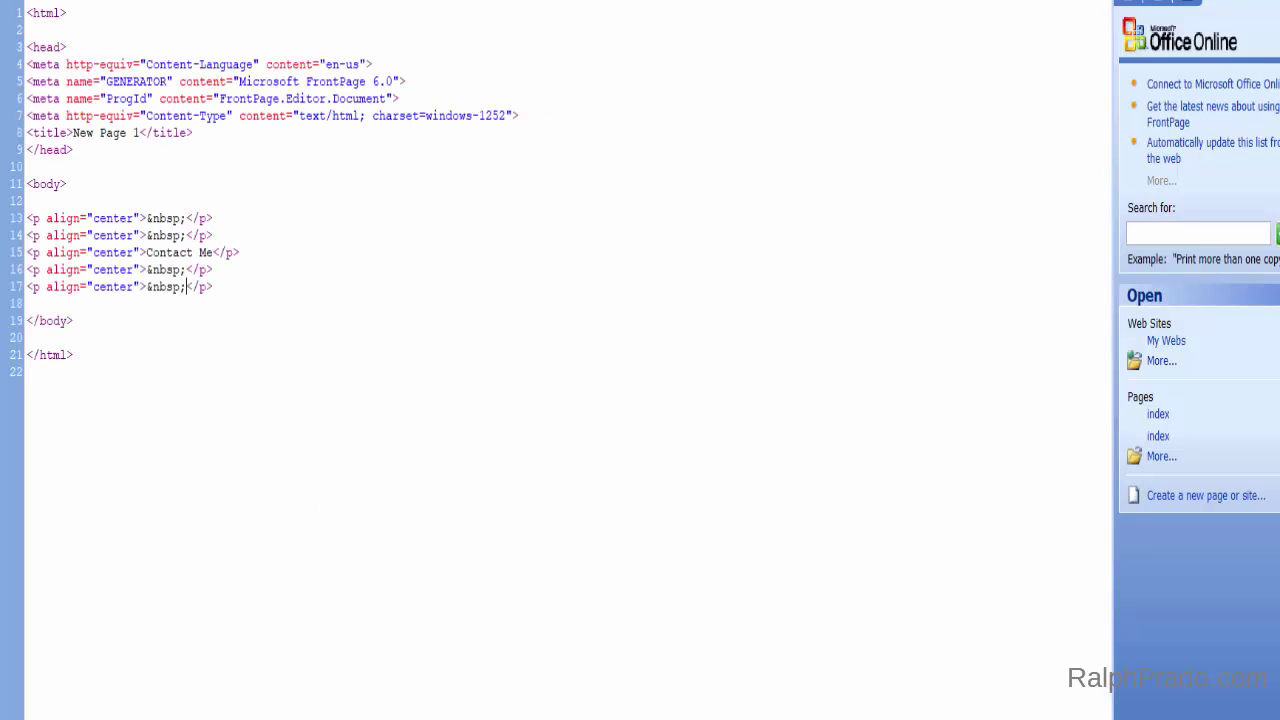
pyautogui.click(206, 133)
pyautogui.press('Return')
pyautogui.press('Return')
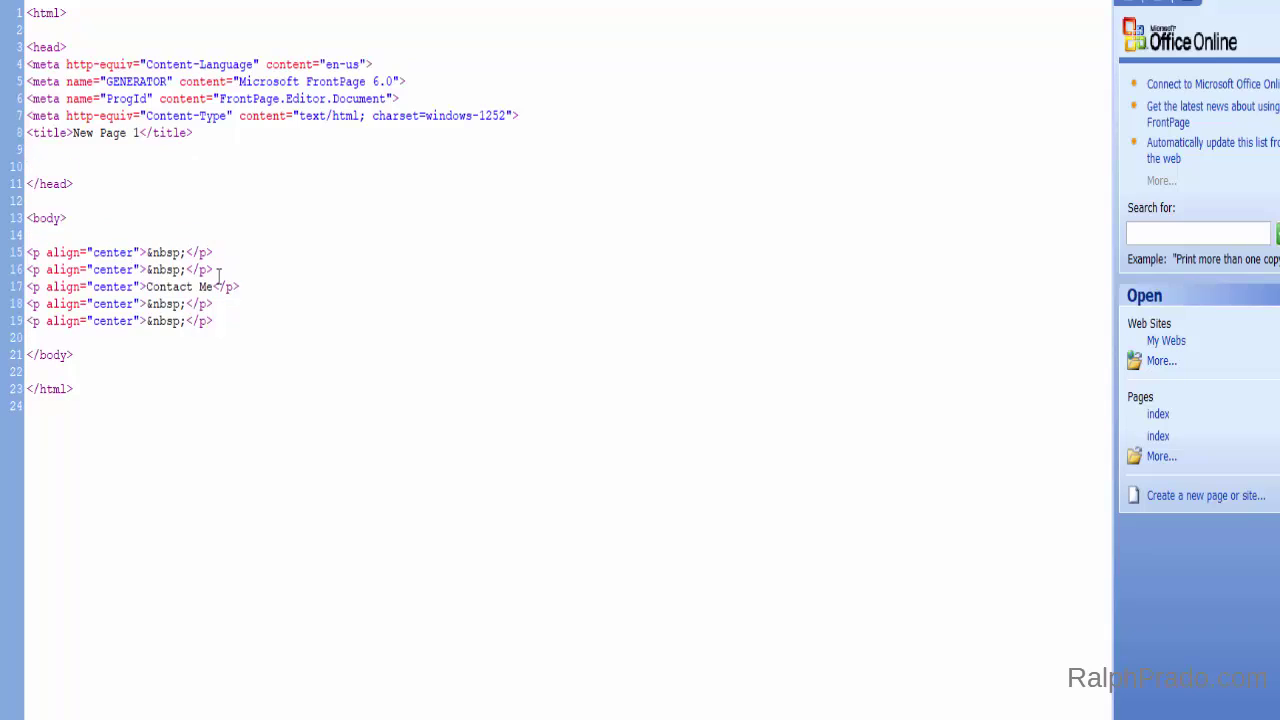
# Add an 'Email form' placeholder line below Contact Me in Design view.
pyautogui.click(200, 716)
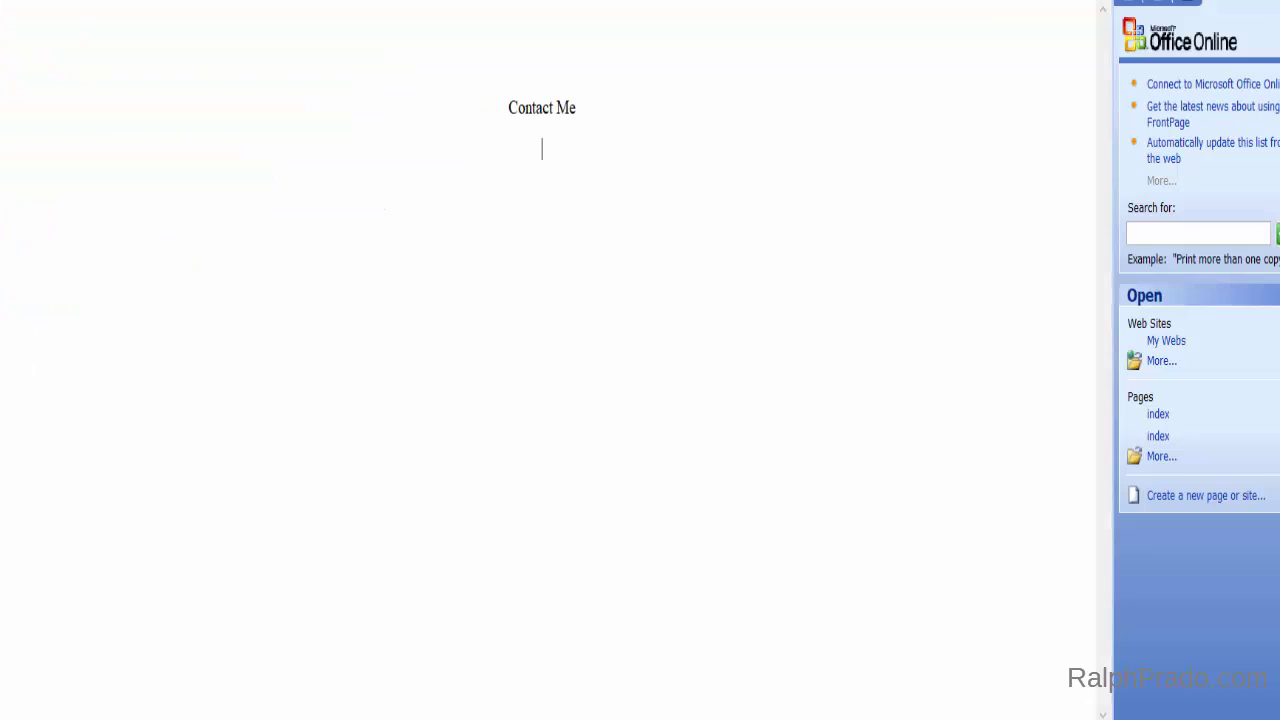
pyautogui.press('Return')
pyautogui.write('email form')
pyautogui.moveTo(574, 190); pyautogui.dragTo(509, 191)
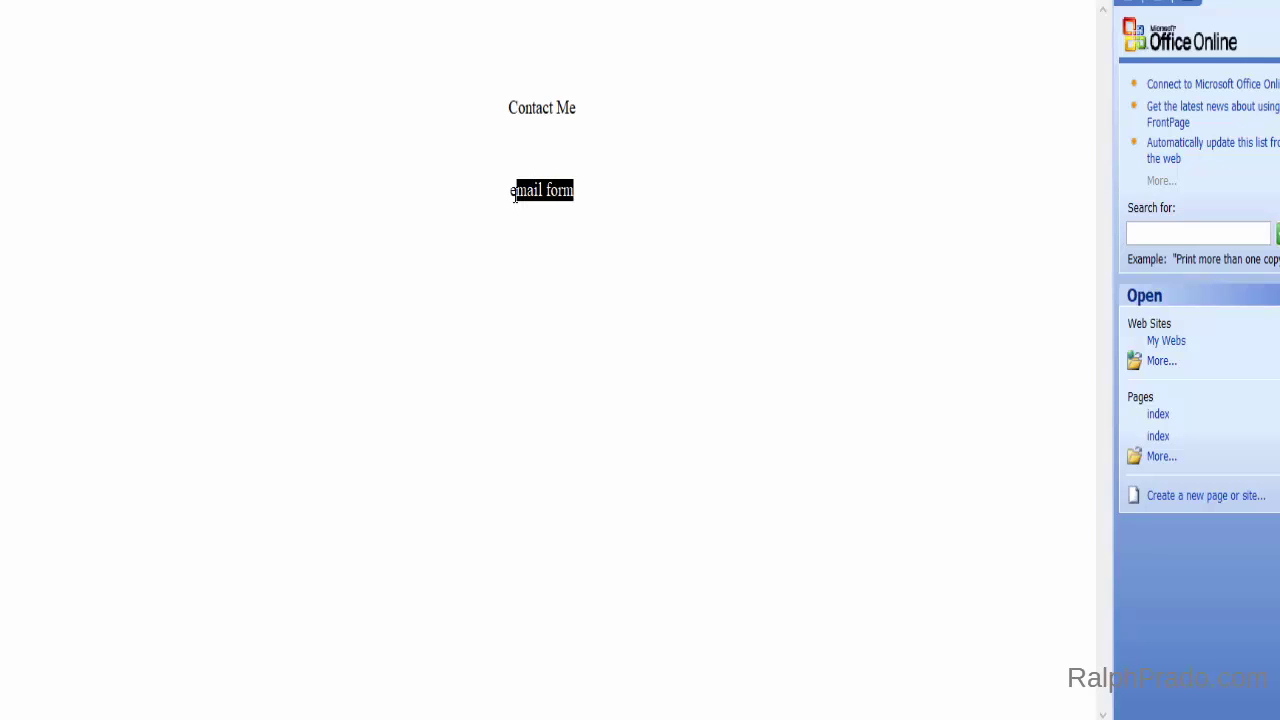
pyautogui.click(580, 110)
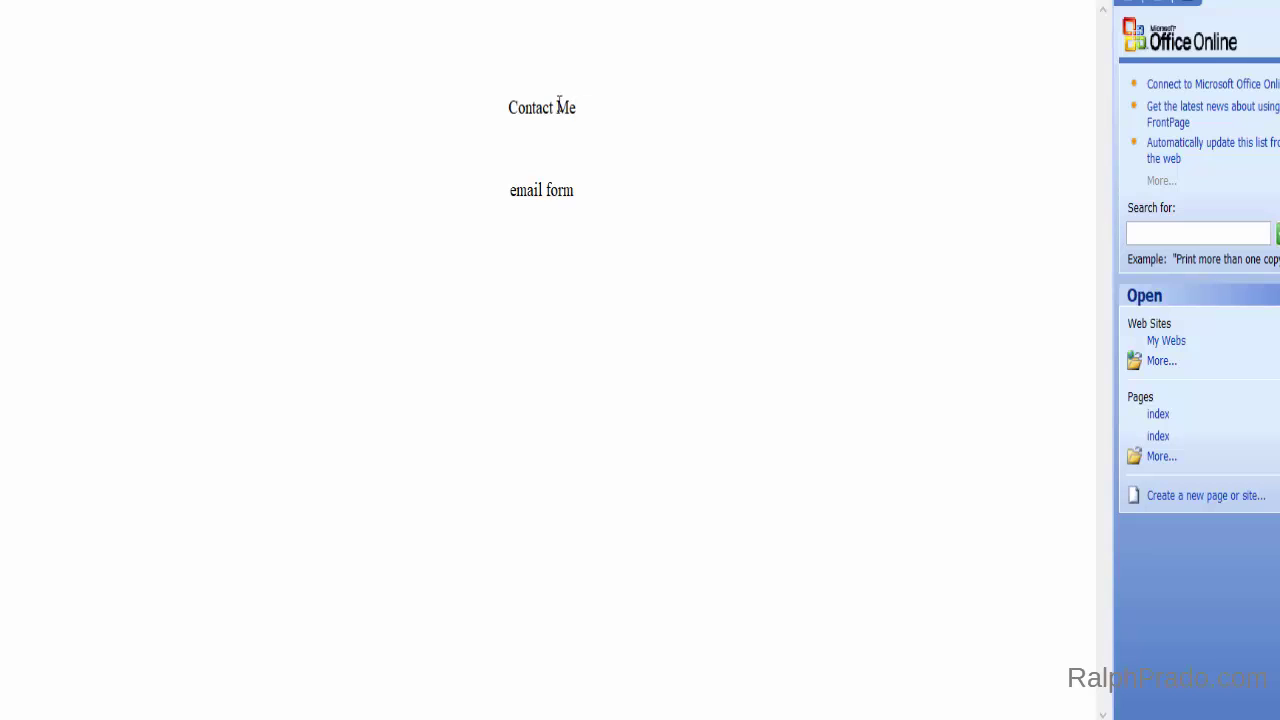
pyautogui.click(509, 190)
pyautogui.press('Delete')
pyautogui.write('E')
pyautogui.moveTo(510, 190); pyautogui.dragTo(575, 203)
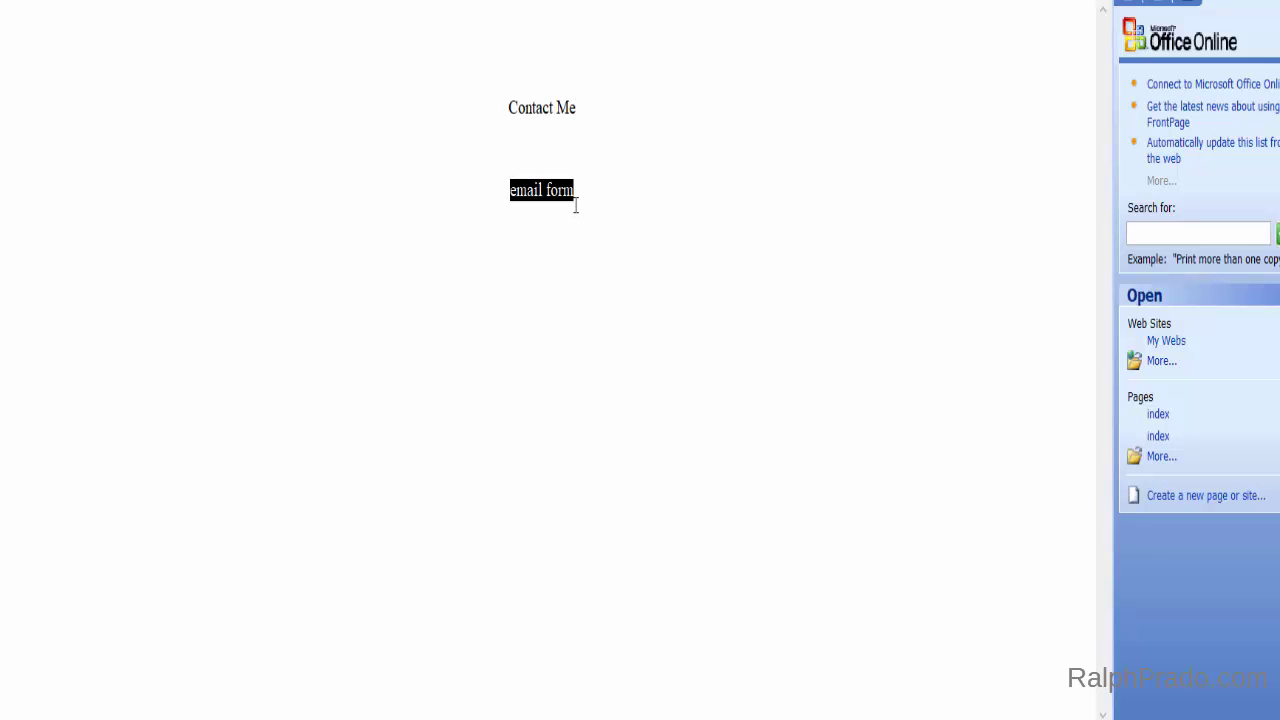
pyautogui.click(190, 660)
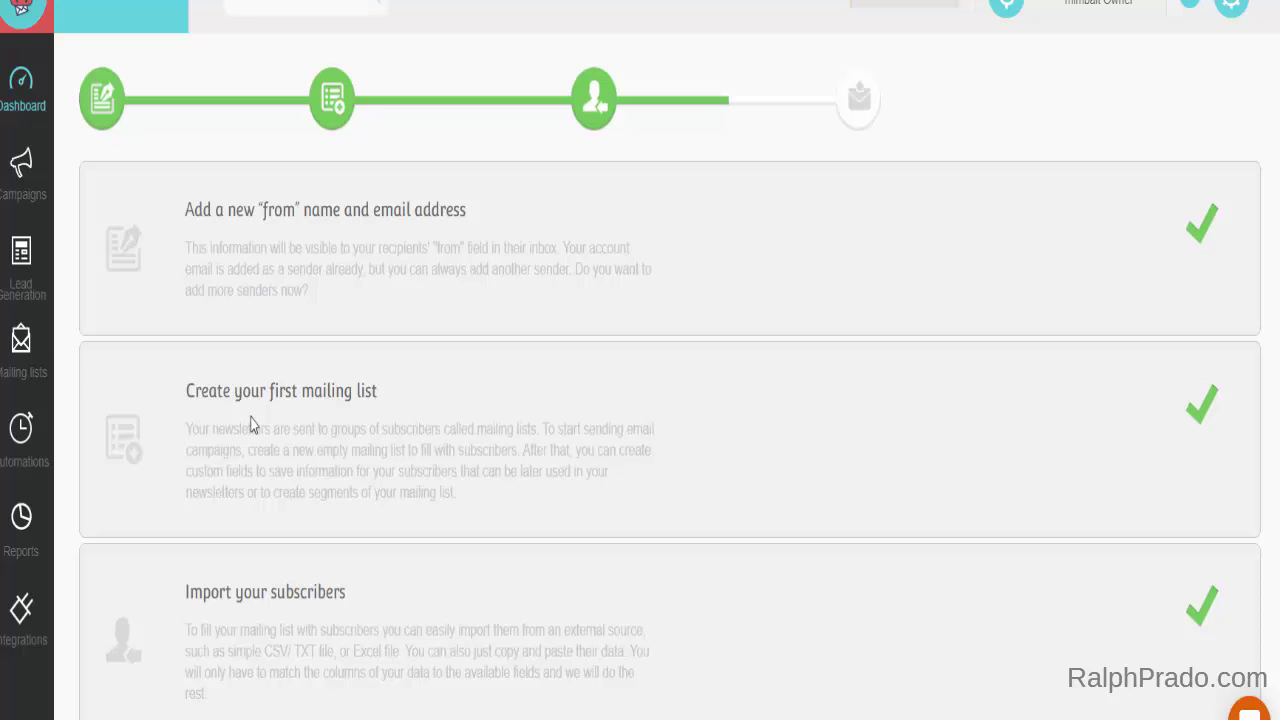
# Open form2's Visibility Settings from the Lead Generation Subscription Forms list.
pyautogui.click(21, 260)
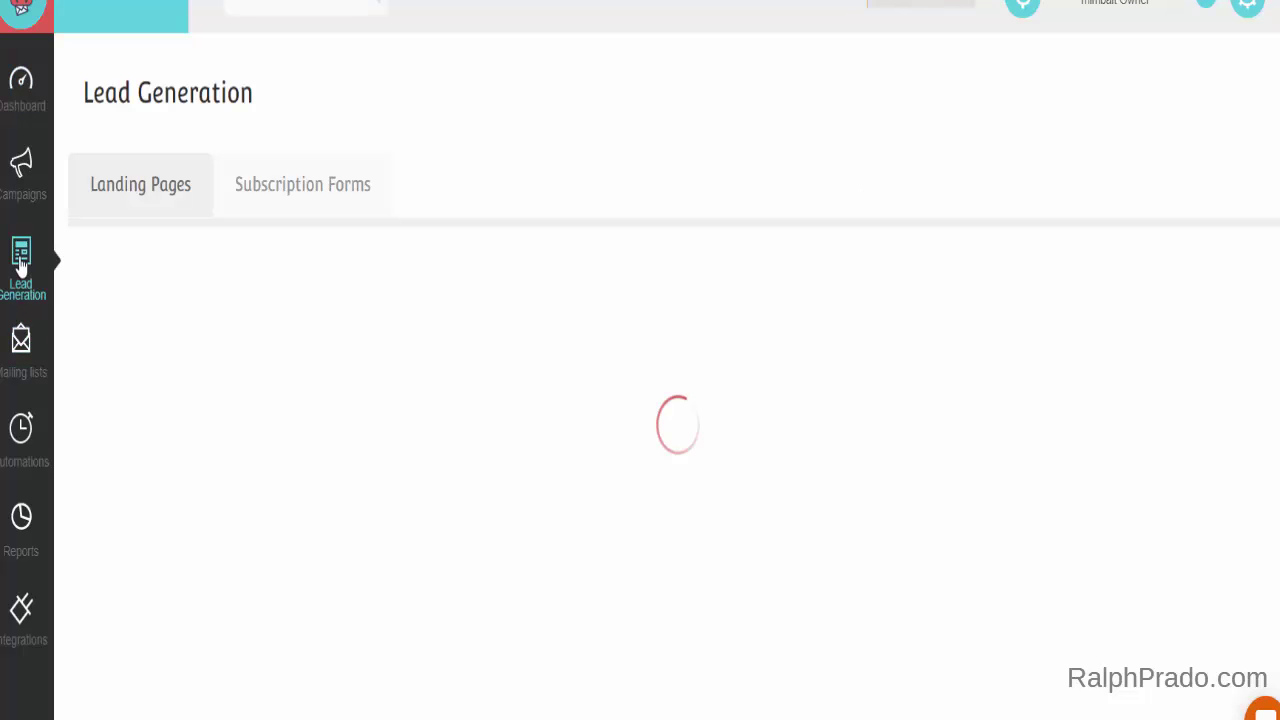
pyautogui.click(263, 177)
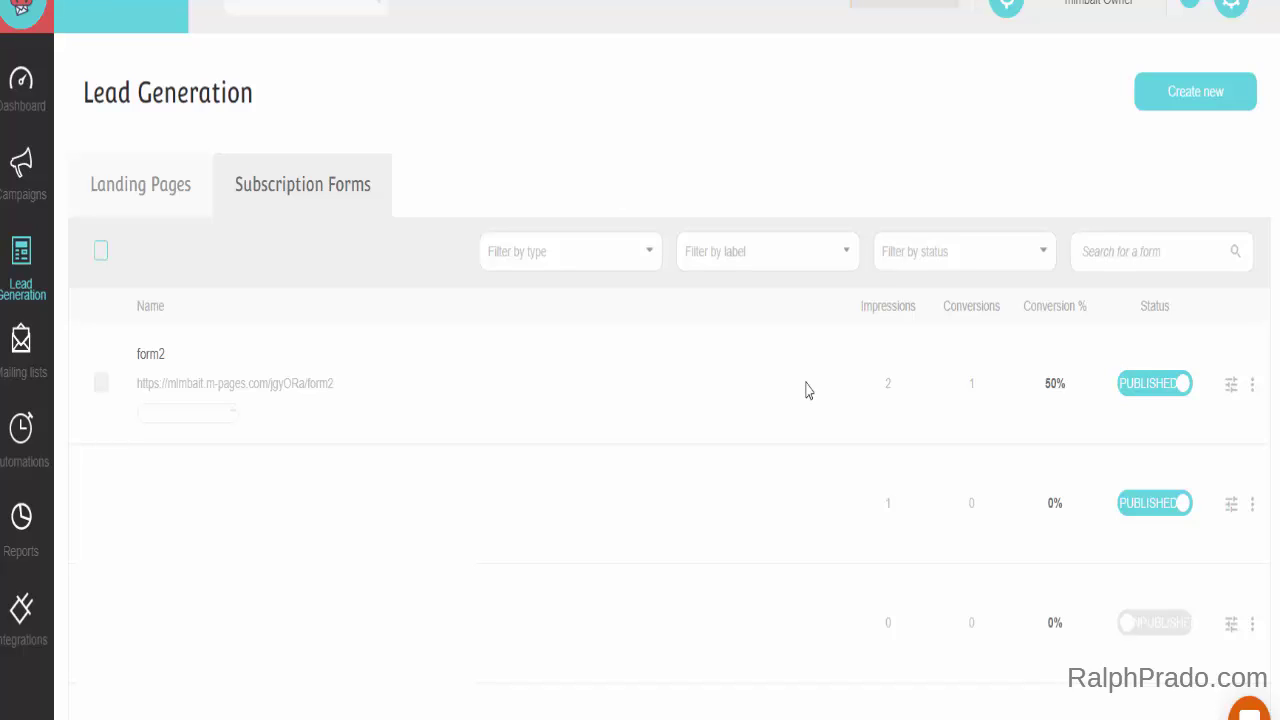
pyautogui.click(1233, 388)
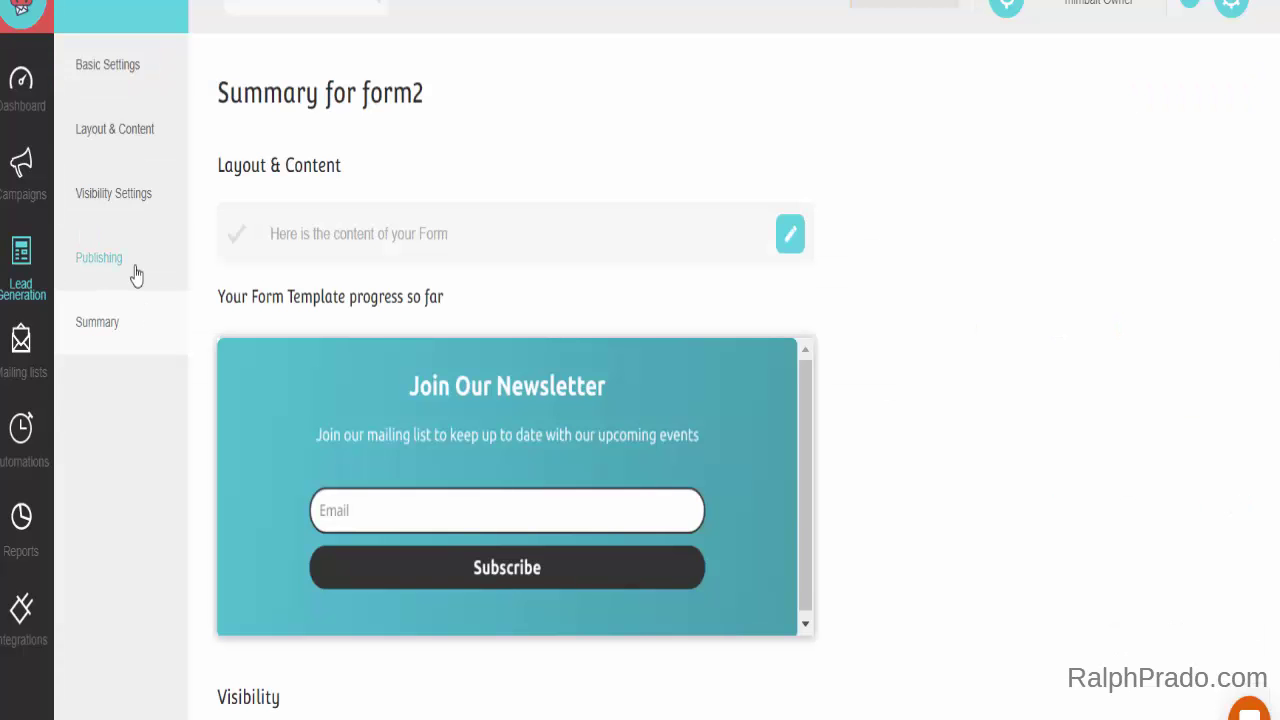
pyautogui.click(120, 198)
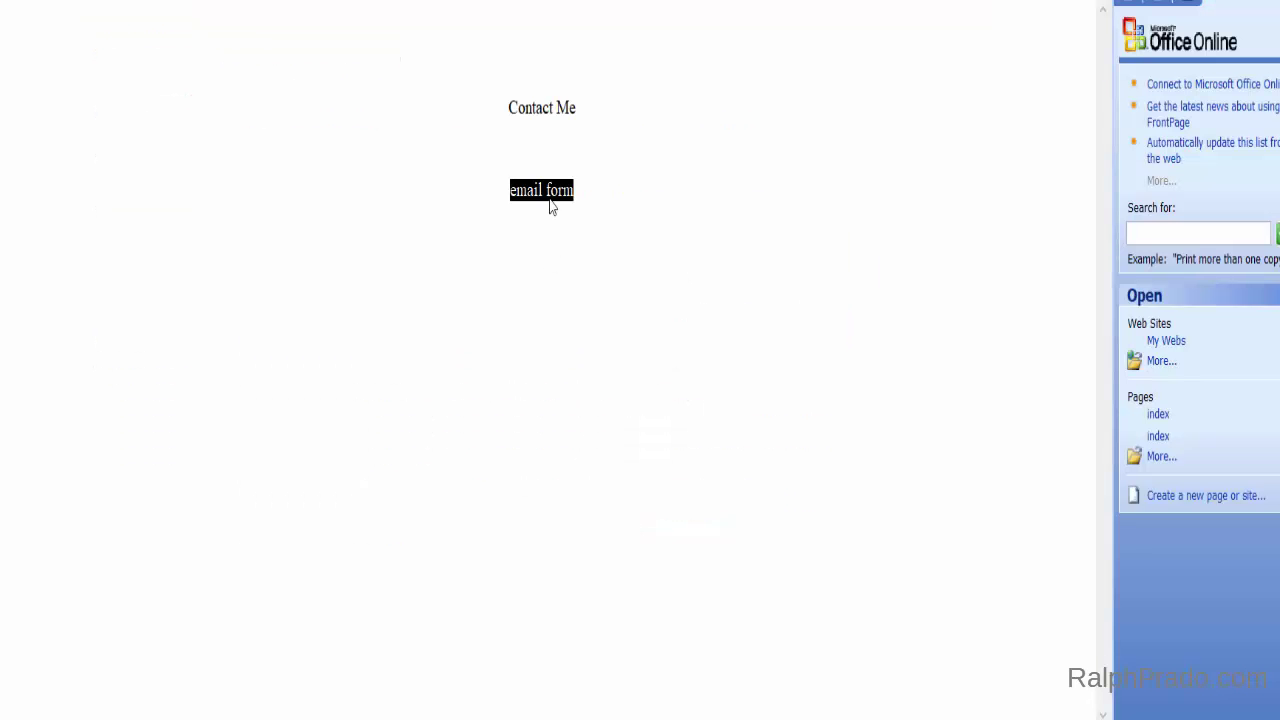
# In Code view, paste the Moosend embed div over the 'email form' placeholder.
pyautogui.click(515, 195)
pyautogui.hotkey('ctrl', 'pagedown')
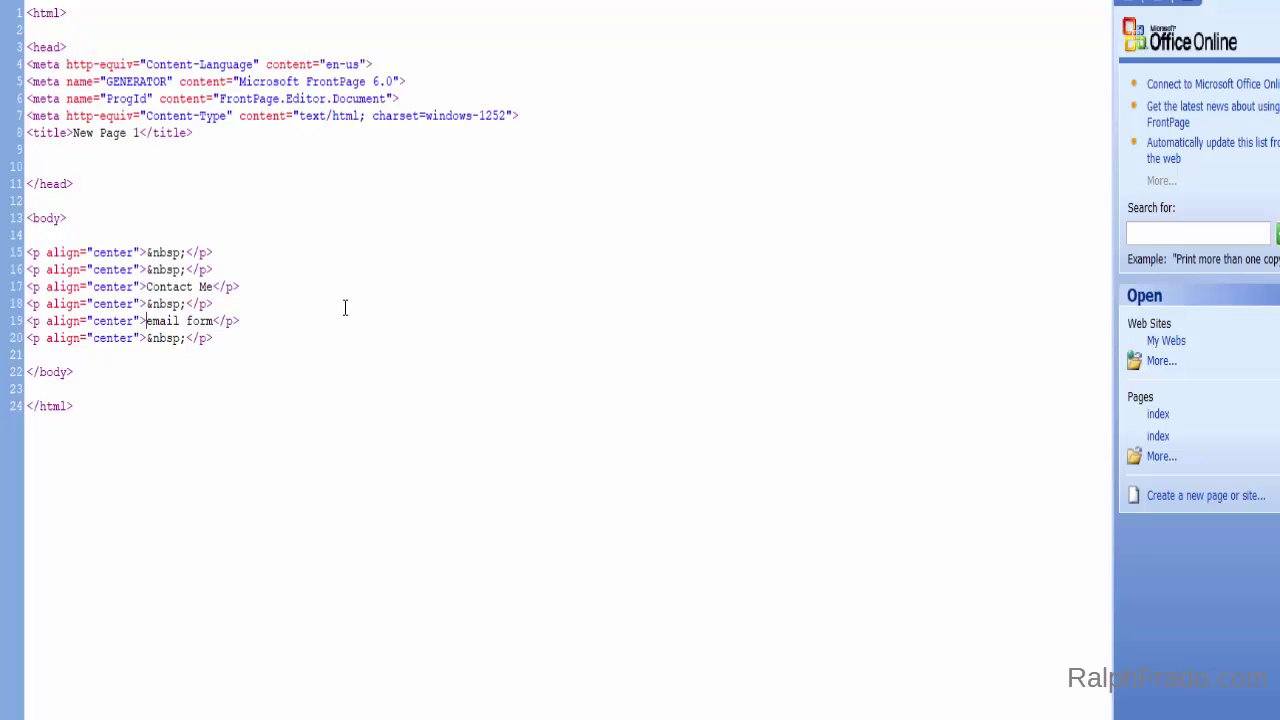
pyautogui.hotkey('shift', 'Right')
pyautogui.hotkey('shift', 'Right')
pyautogui.hotkey('shift', 'Right')
pyautogui.hotkey('shift', 'Right')
pyautogui.hotkey('shift', 'Right')
pyautogui.hotkey('shift', 'Right')
pyautogui.hotkey('shift', 'Right')
pyautogui.hotkey('shift', 'Right')
pyautogui.hotkey('shift', 'Right')
pyautogui.hotkey('shift', 'Right')
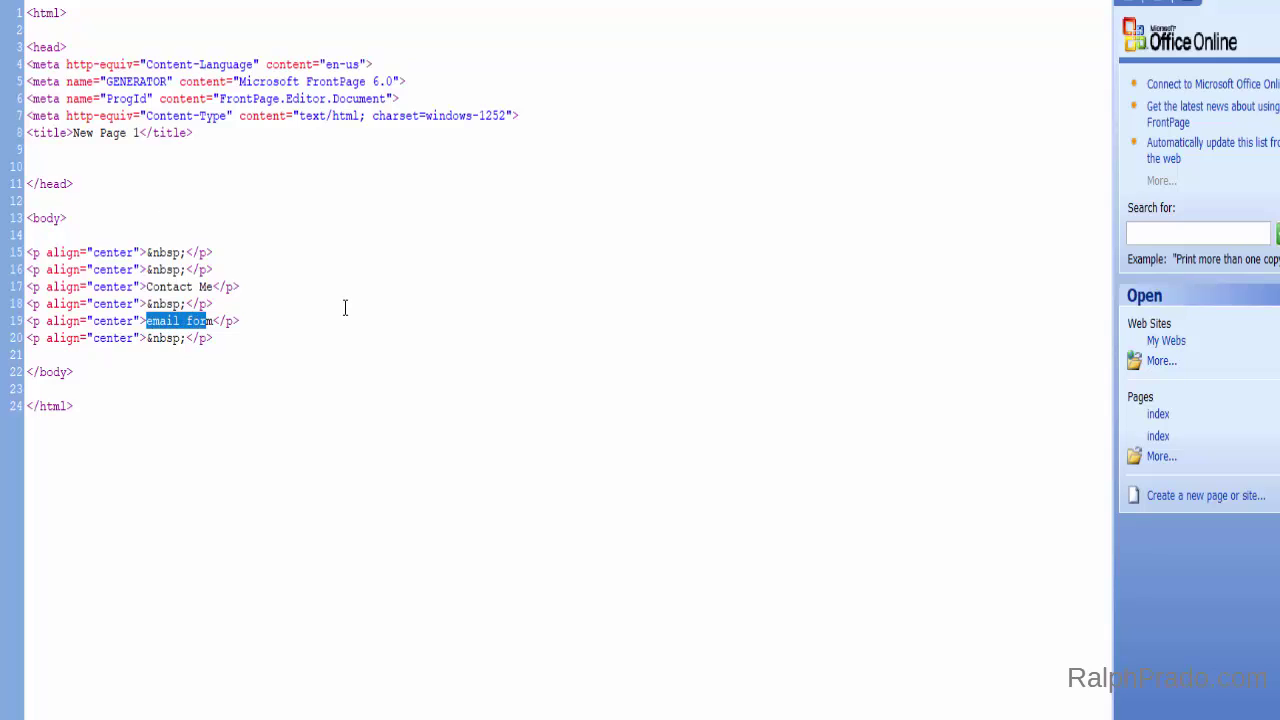
pyautogui.hotkey('ctrl', 'v')
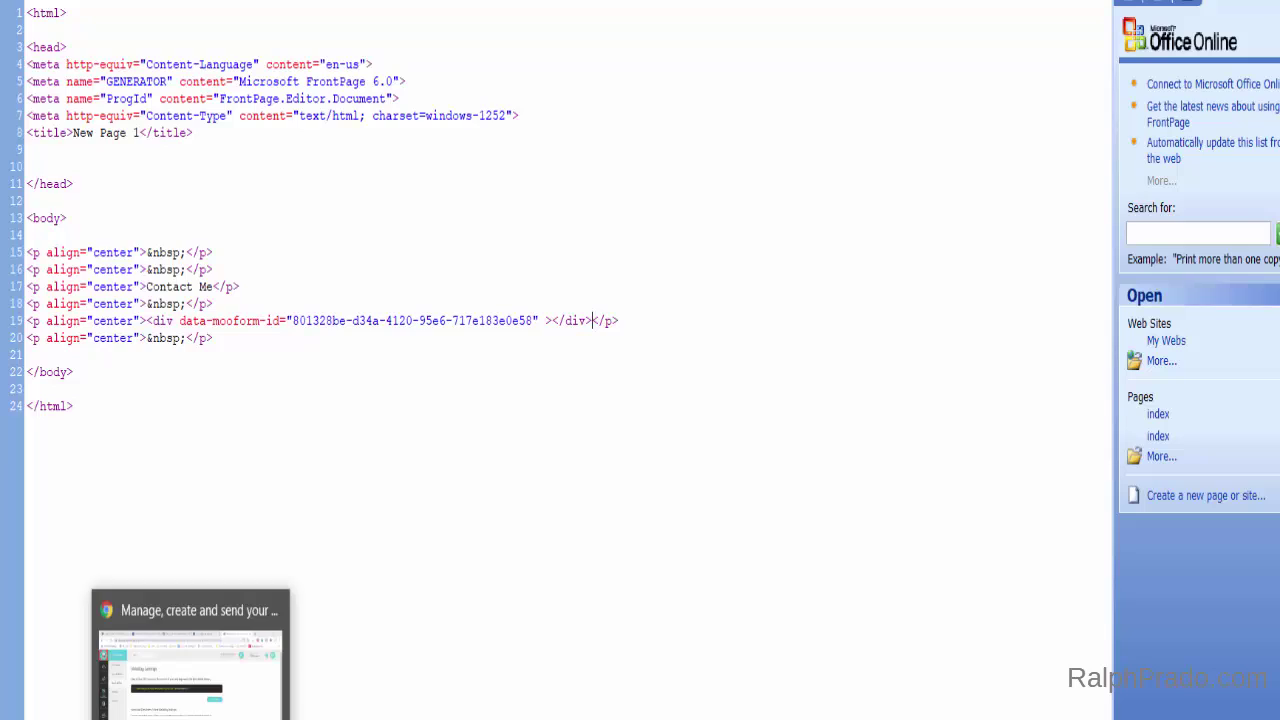
pyautogui.click(370, 705)
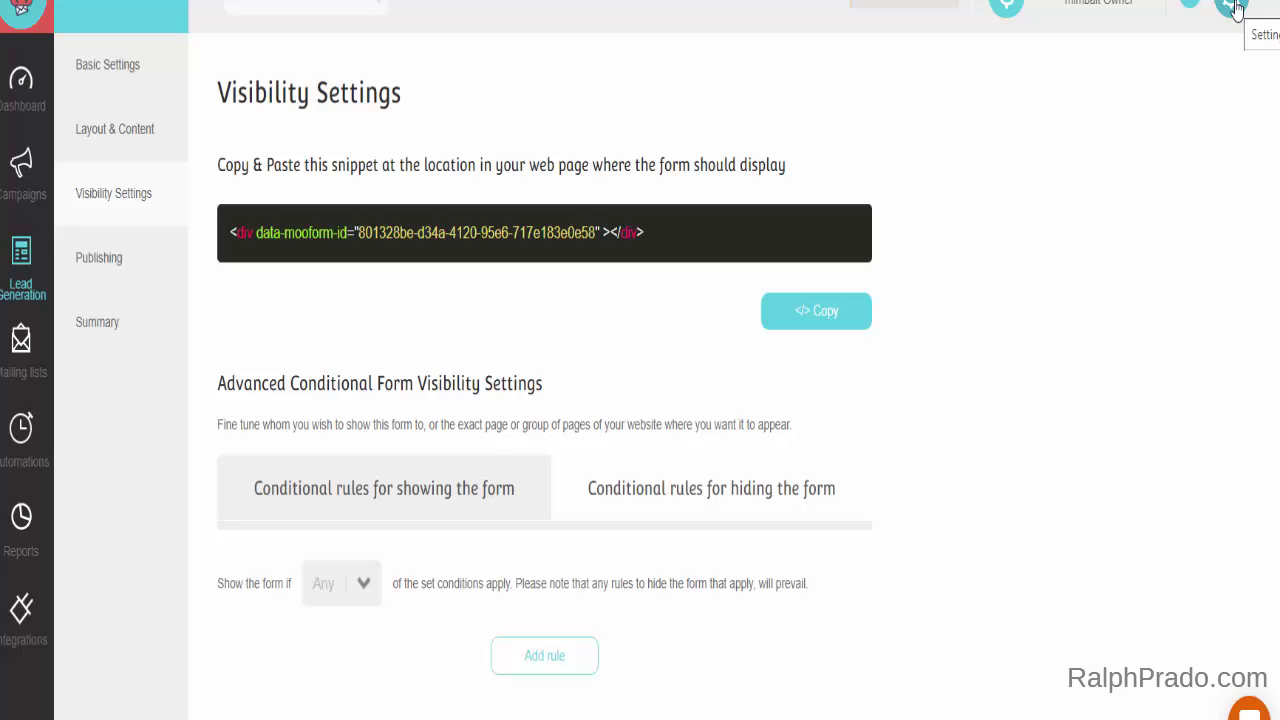
# Copy the Custom Installation tracking script from the d4uservices.com website settings.
pyautogui.click(1236, 8)
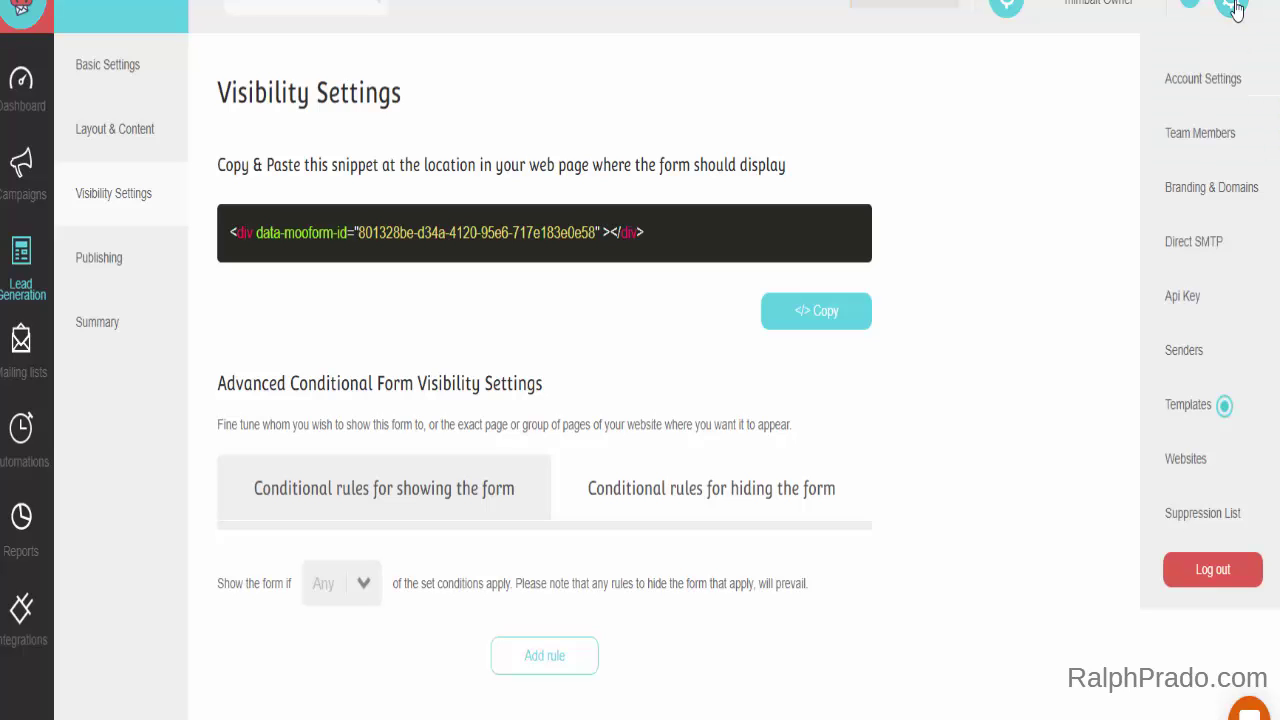
pyautogui.click(1188, 462)
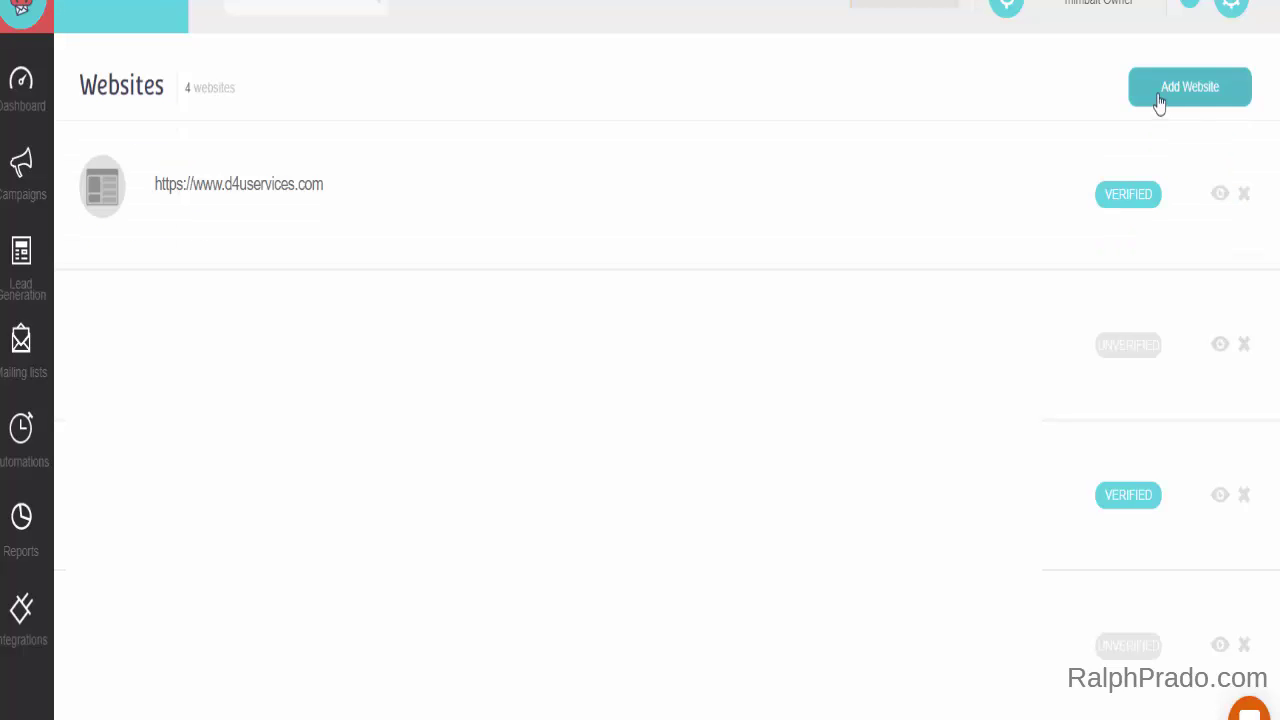
pyautogui.click(273, 193)
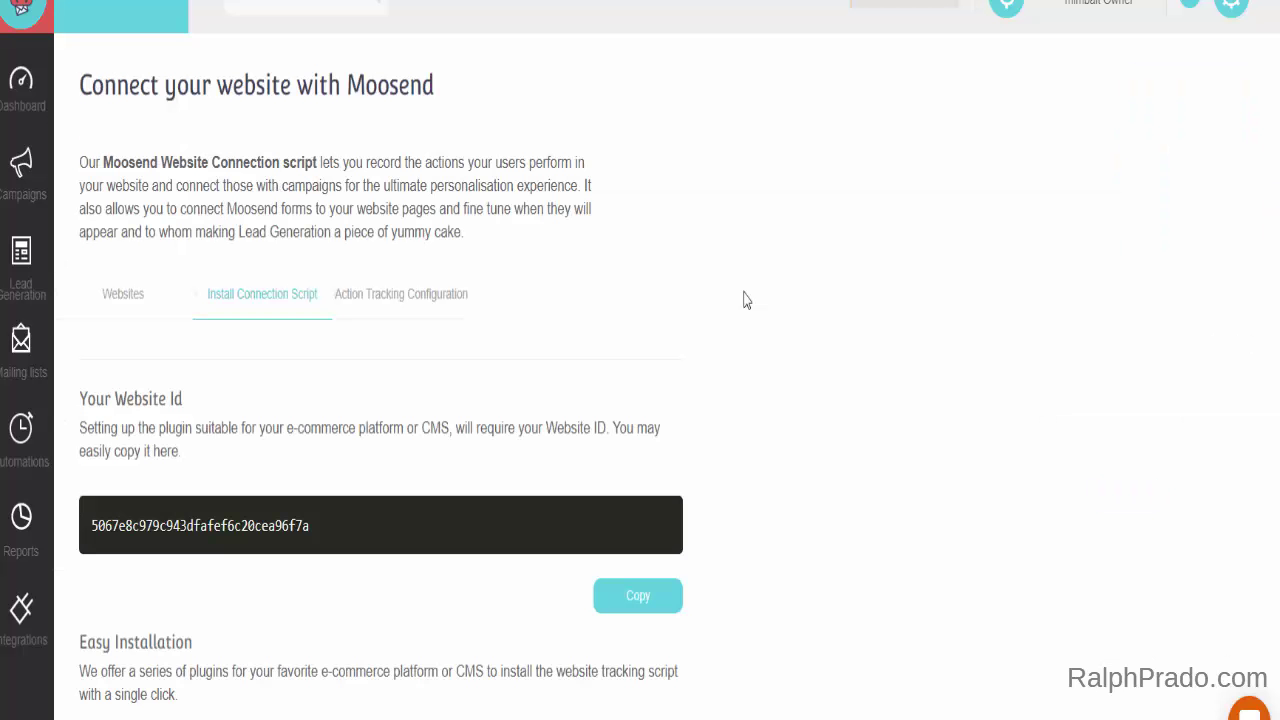
pyautogui.scroll(-5, 744, 300)
pyautogui.scroll(-10, 748, 500)
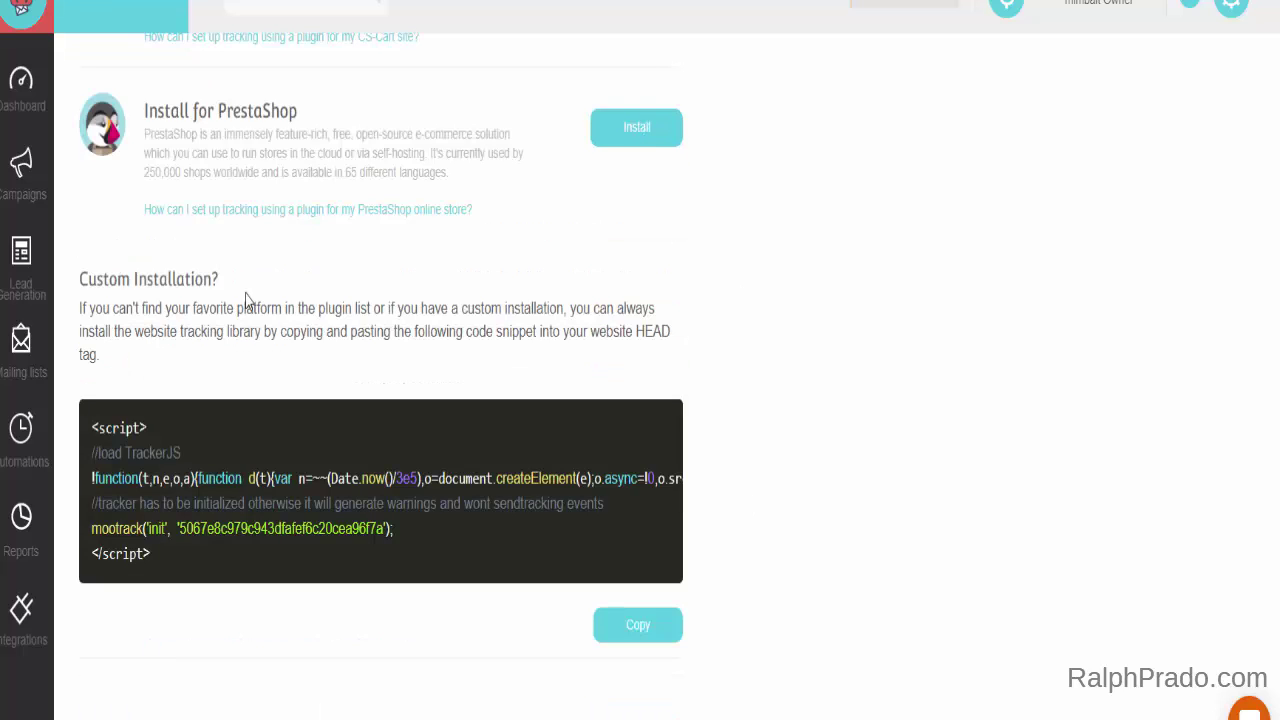
pyautogui.click(622, 634)
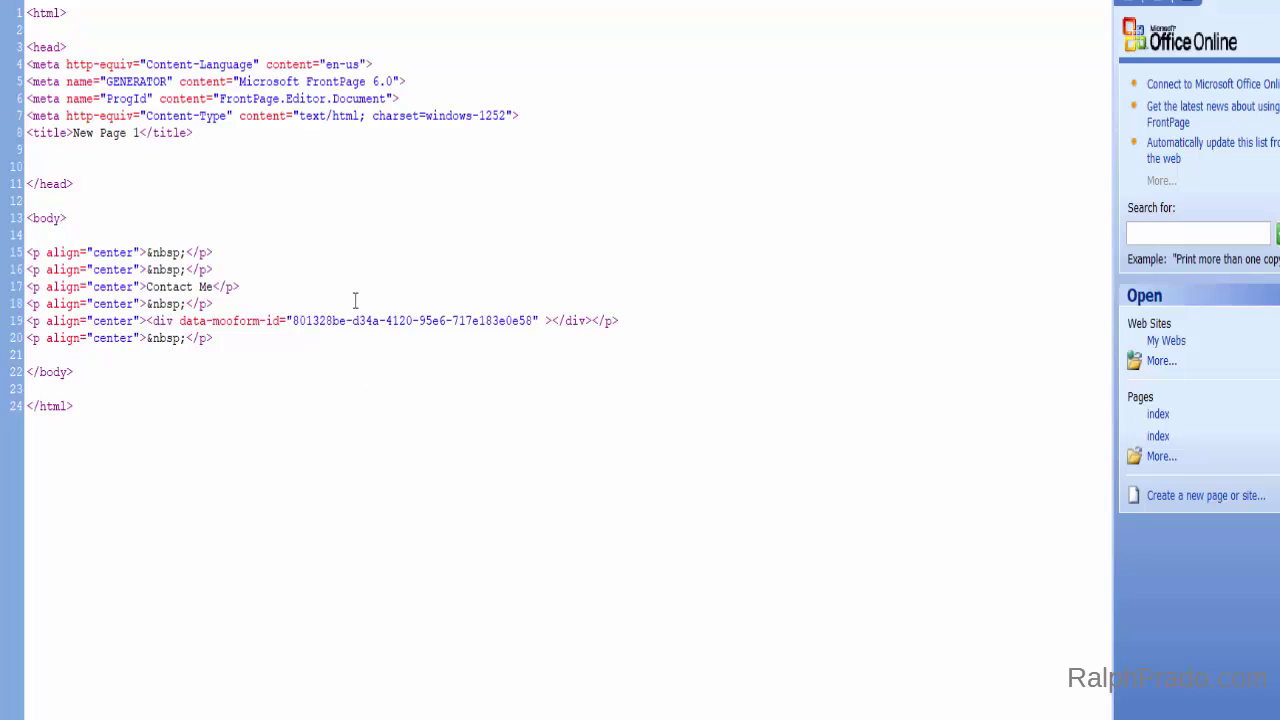
# Paste the tracking script into the Contact Me head at line 10 and save the page.
pyautogui.click(60, 164)
pyautogui.rightClick(60, 164)
pyautogui.click(70, 211)
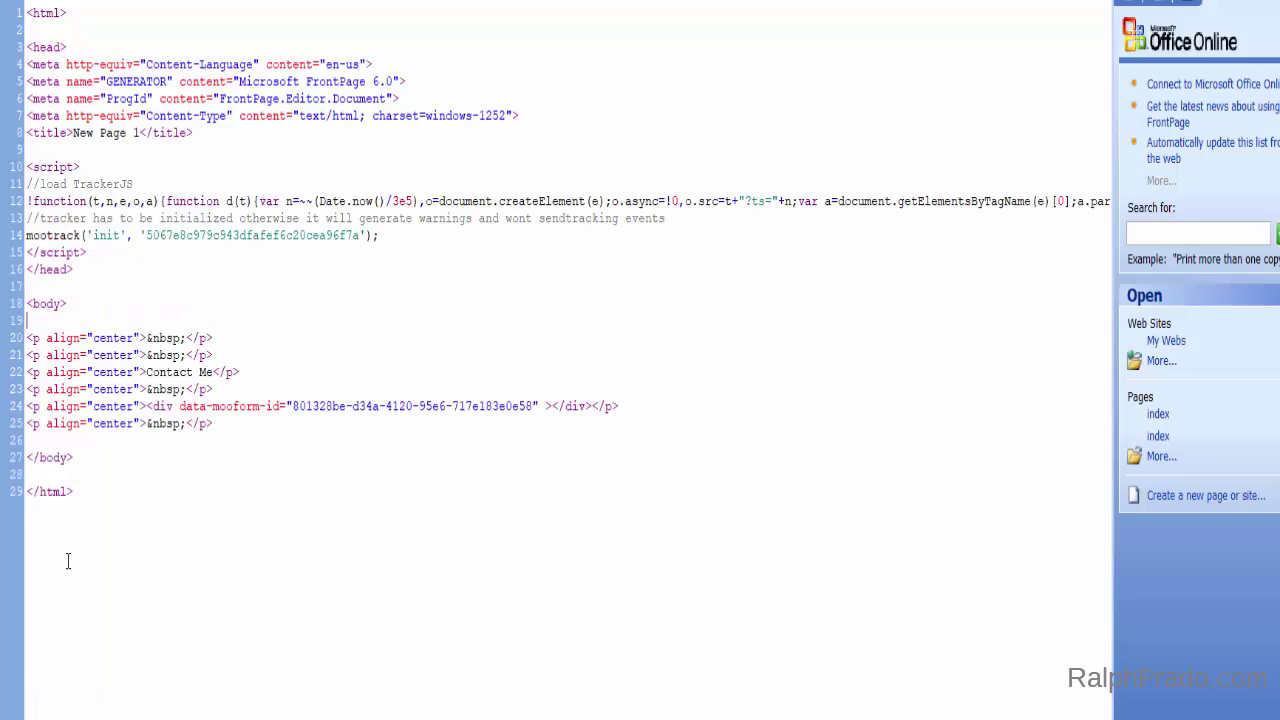
pyautogui.click(28, 320)
pyautogui.hotkey('ctrl', 'pagedown')
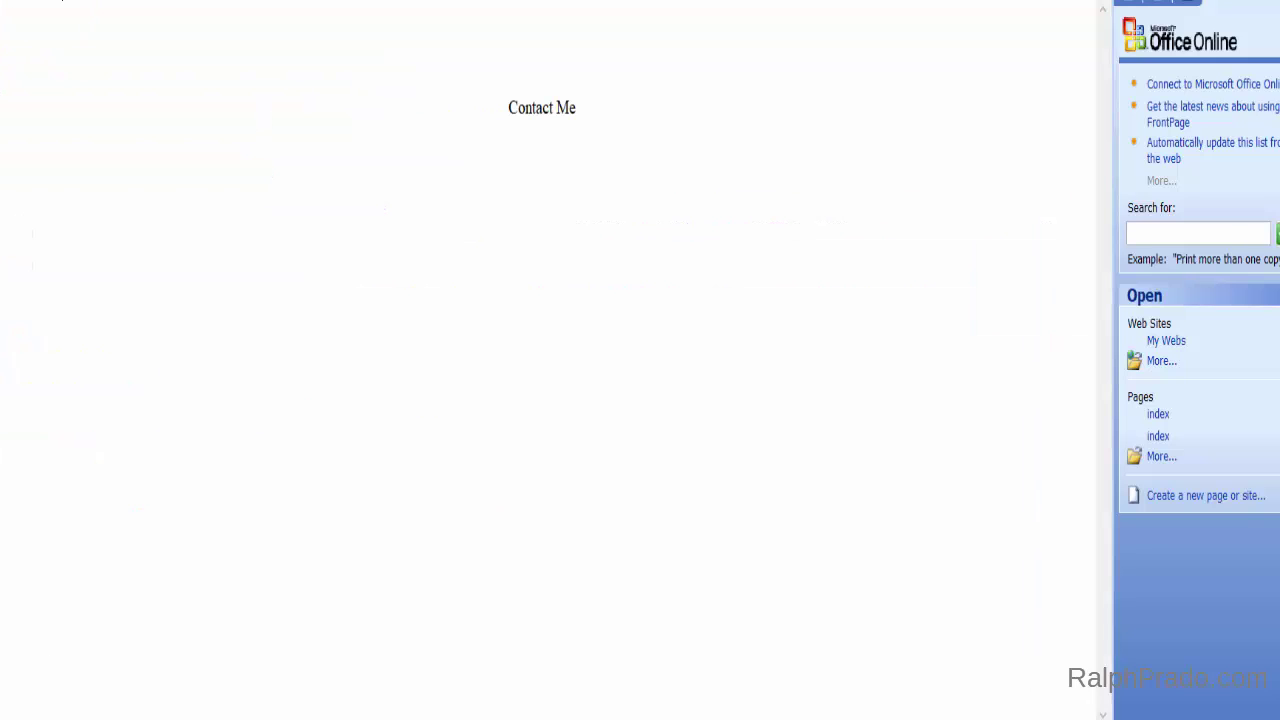
pyautogui.click(788, 62)
# Bring the DreamHost File Manager window to the front.
pyautogui.moveTo(190, 719)
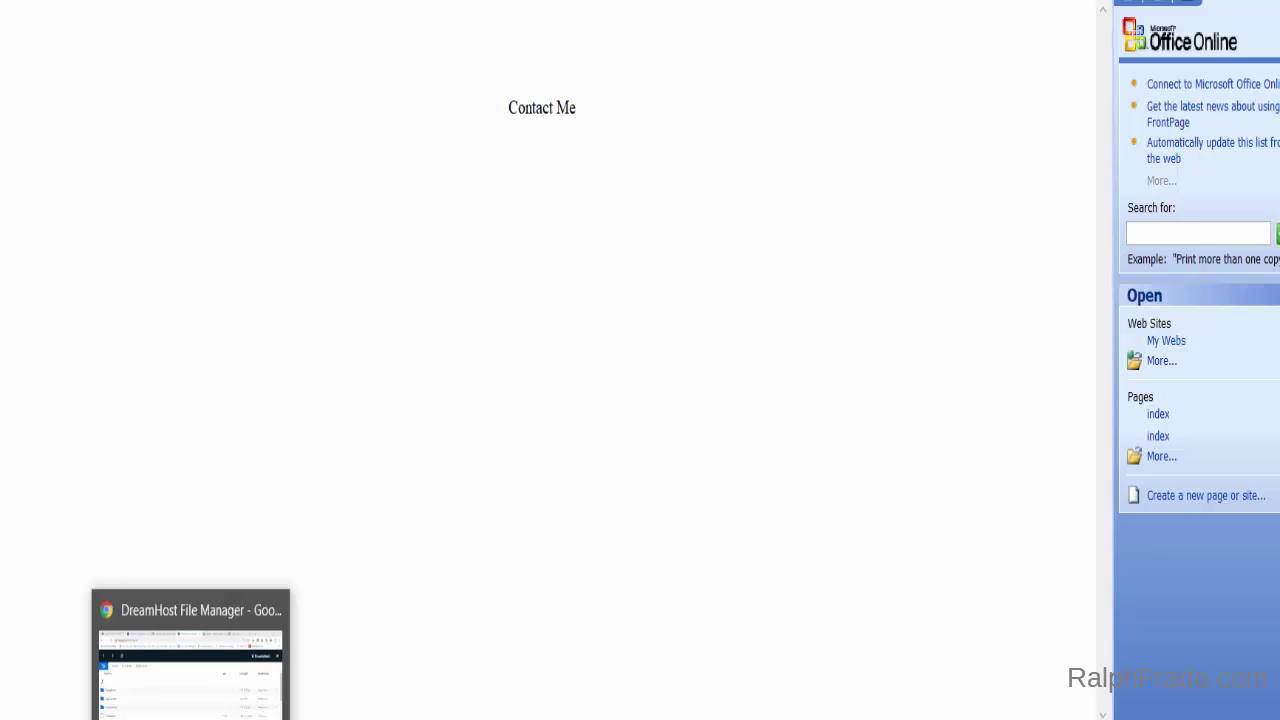
pyautogui.click(191, 655)
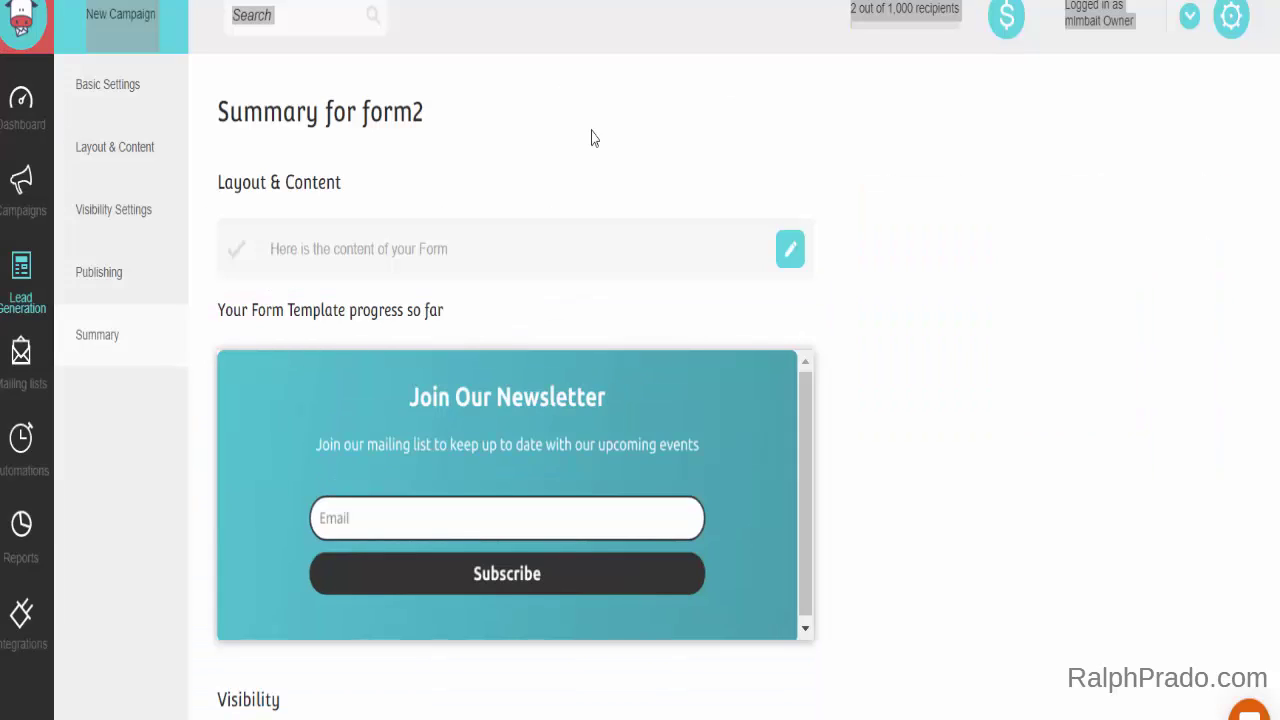
# Open form2 from Layout & Content in the Designer and show its form-level settings.
pyautogui.click(128, 161)
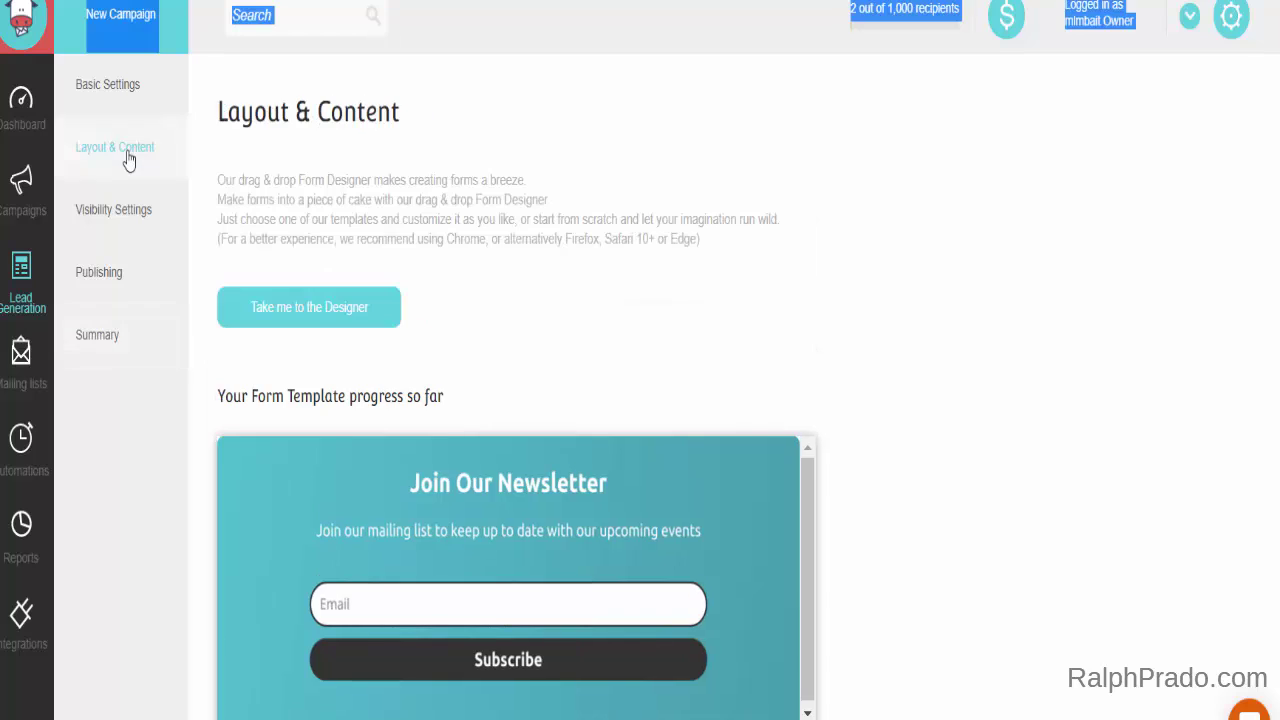
pyautogui.click(310, 317)
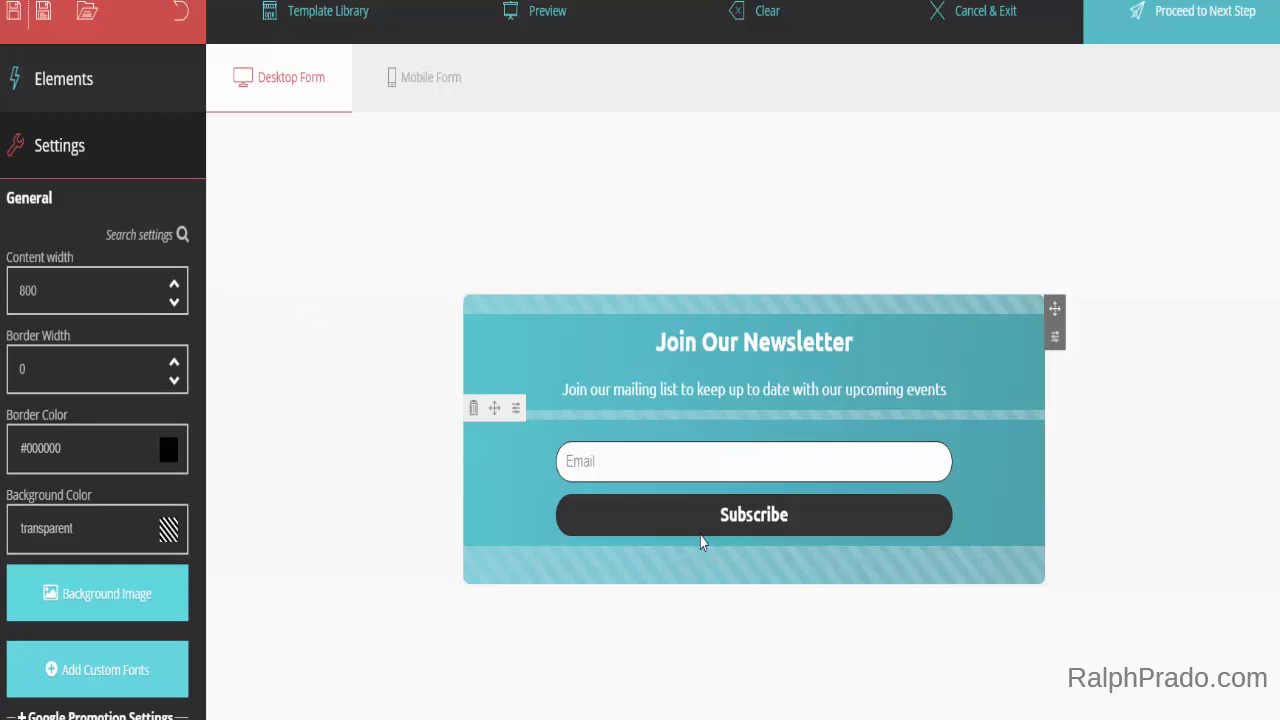
pyautogui.click(770, 515)
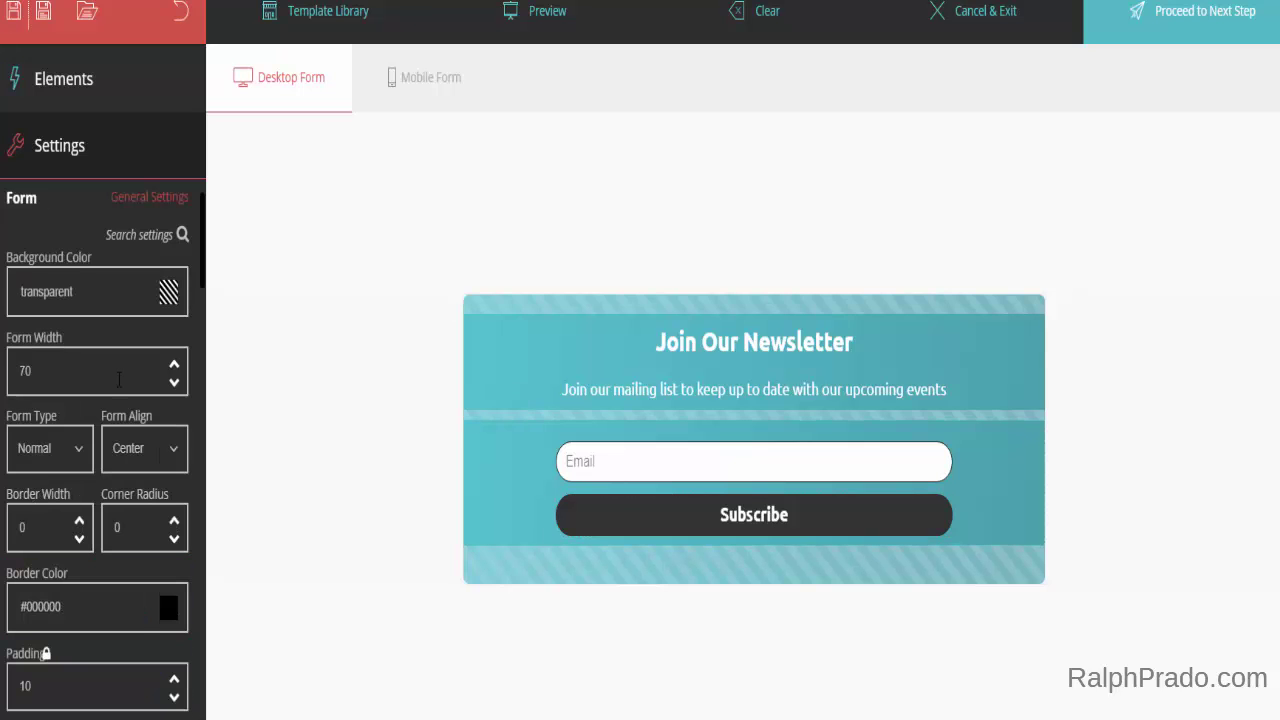
pyautogui.scroll(-4, 119, 379)
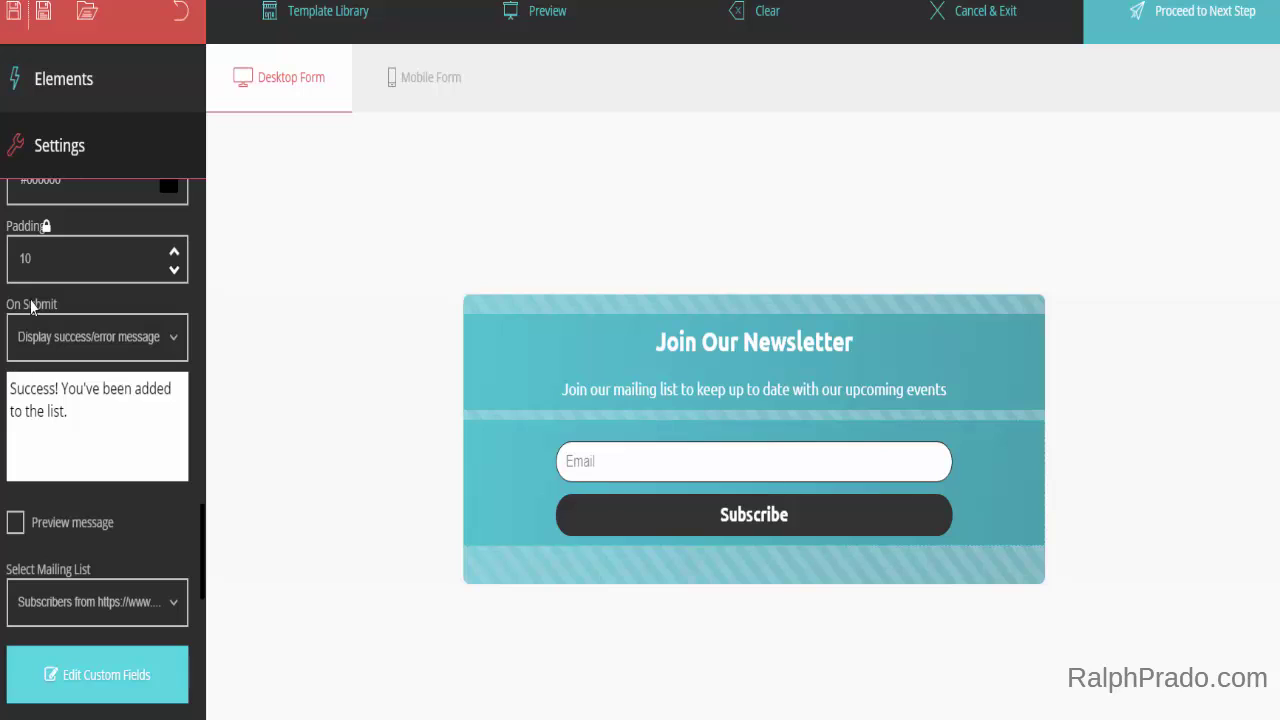
pyautogui.click(104, 350)
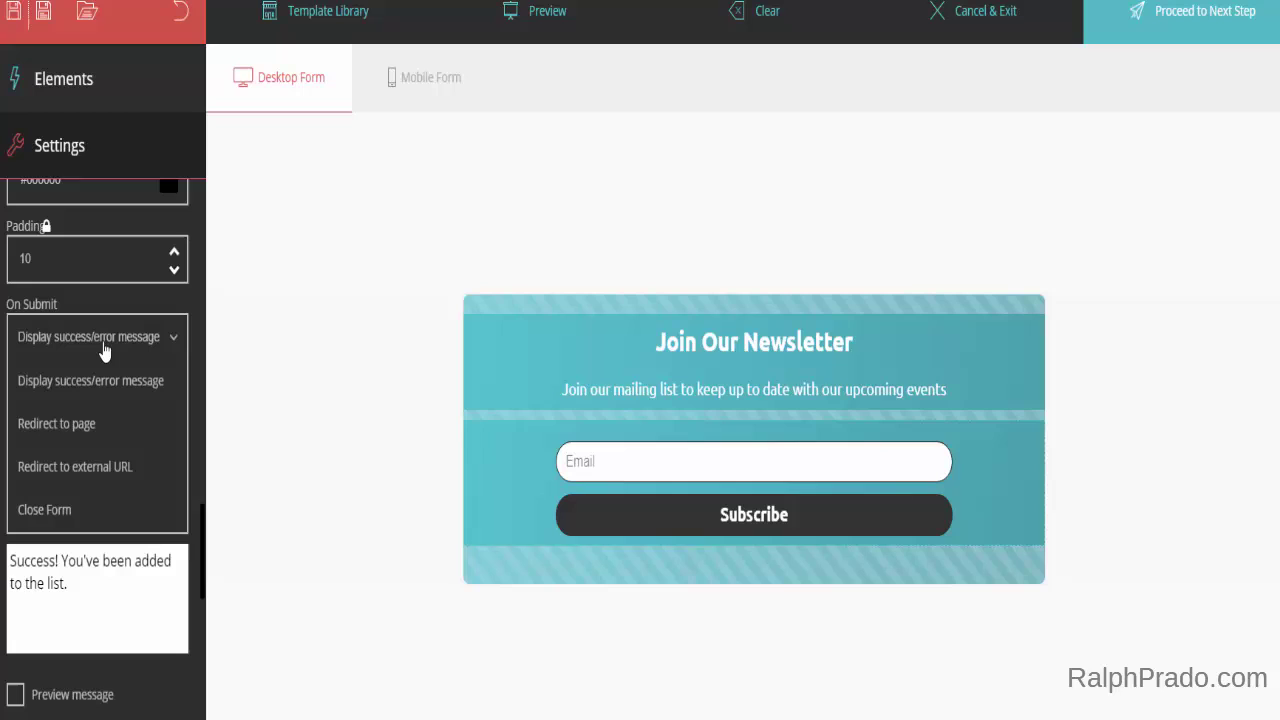
pyautogui.click(84, 455)
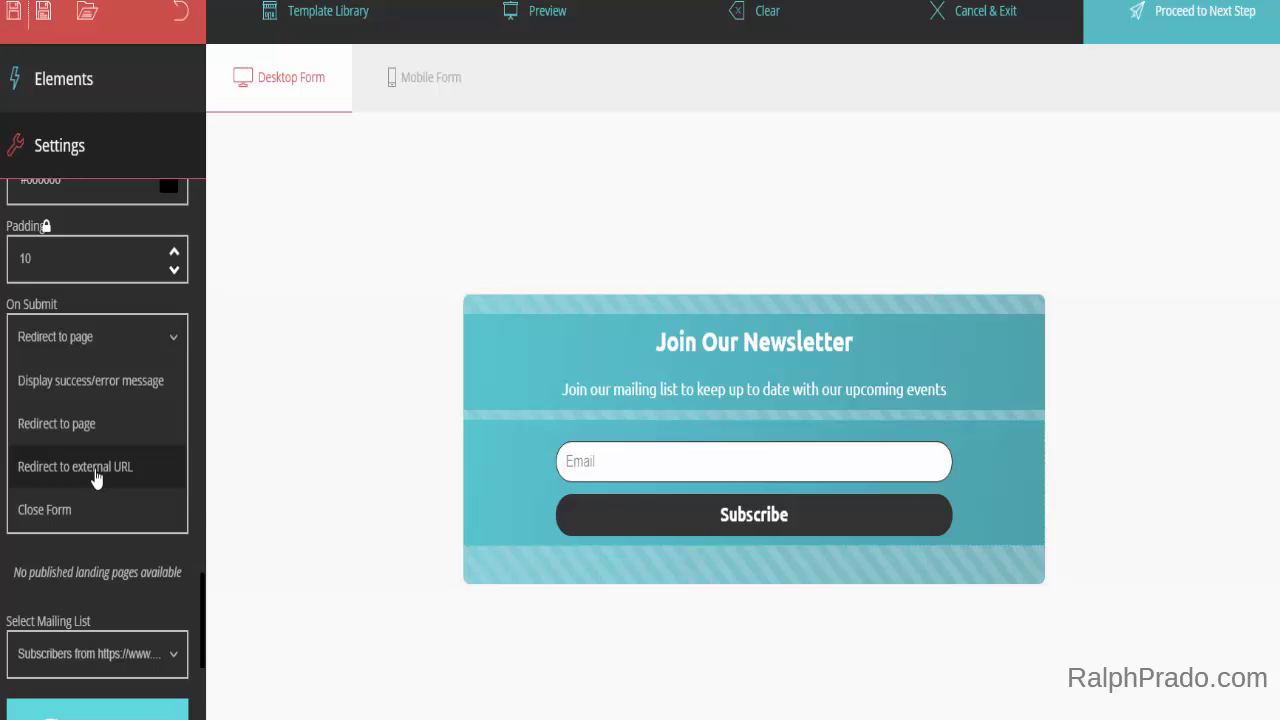
pyautogui.click(96, 468)
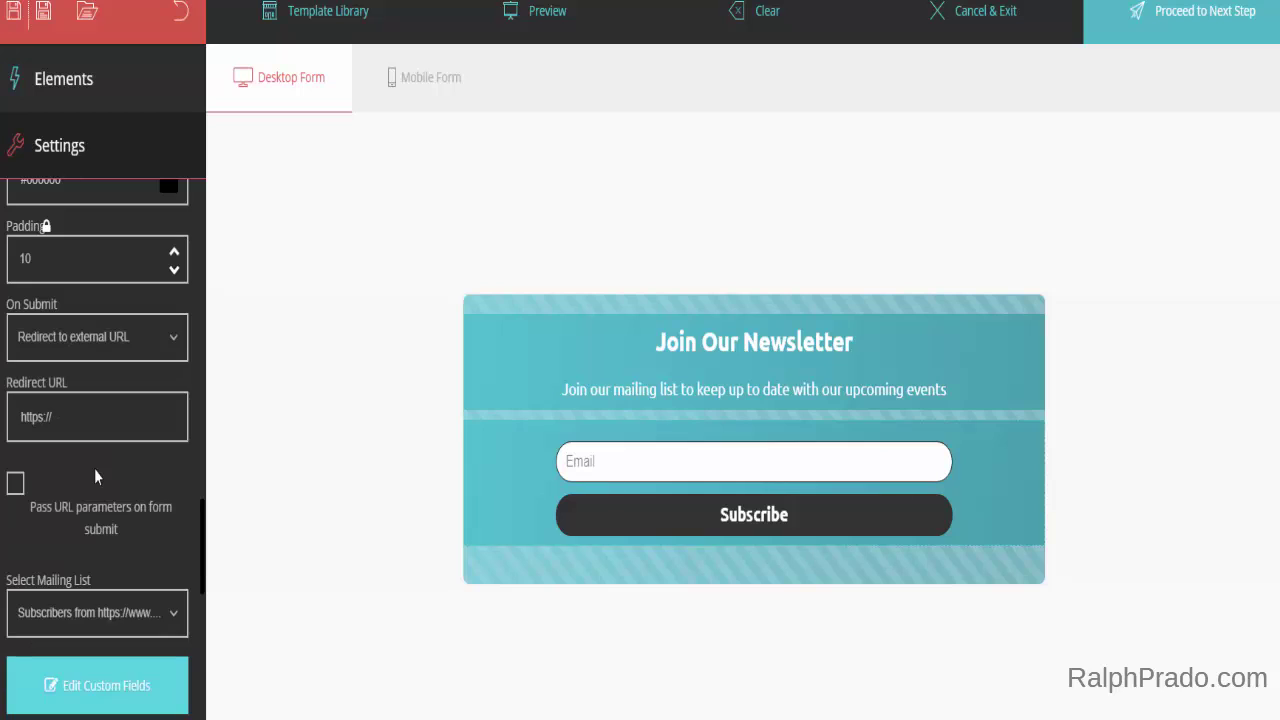
pyautogui.click(67, 411)
pyautogui.write('www.yahoo.com')
pyautogui.scroll(-1, 160, 445)
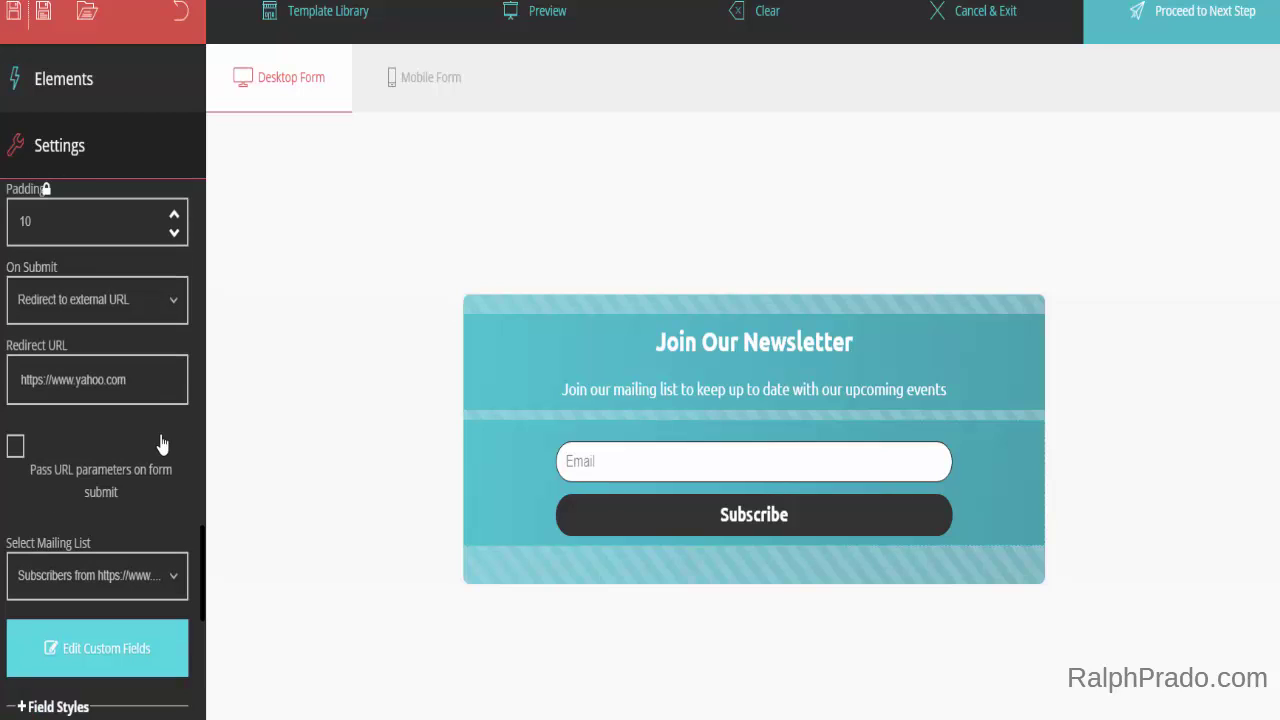
pyautogui.click(172, 580)
pyautogui.click(63, 580)
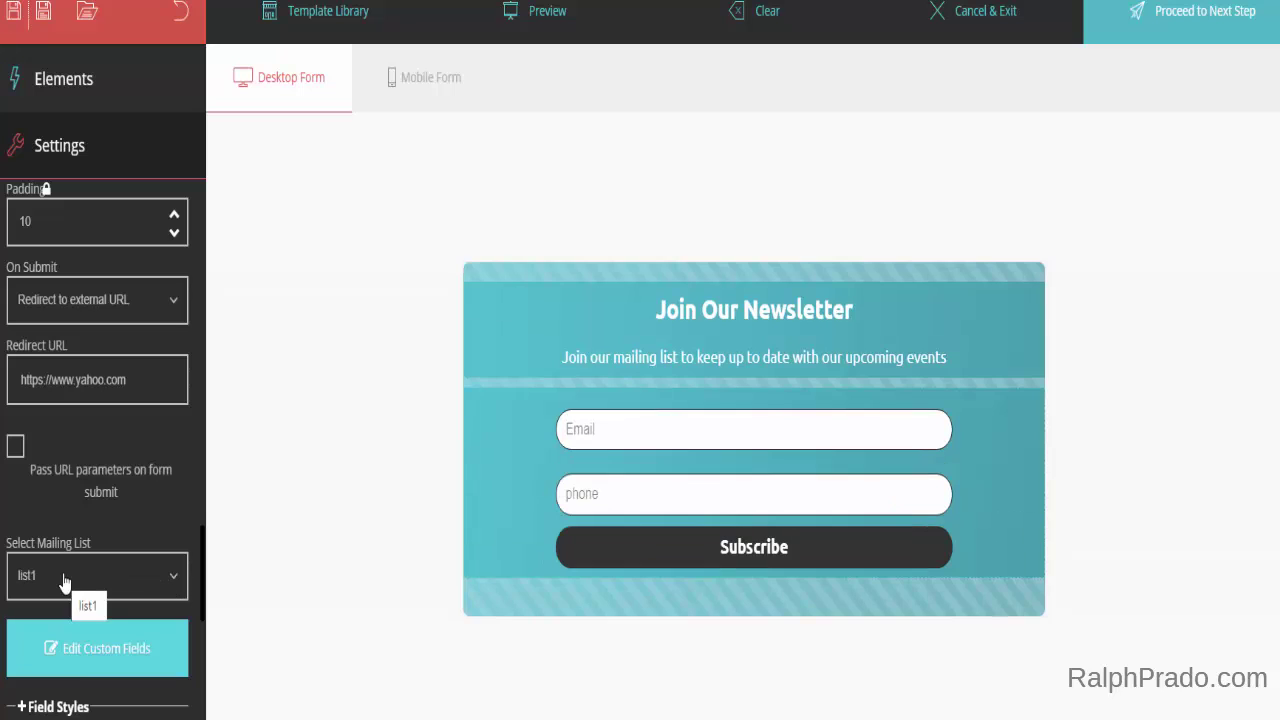
# Save the form design, then subscribe a test e-mail on the Contact Me form to verify the Yahoo redirect.
pyautogui.click(1212, 12)
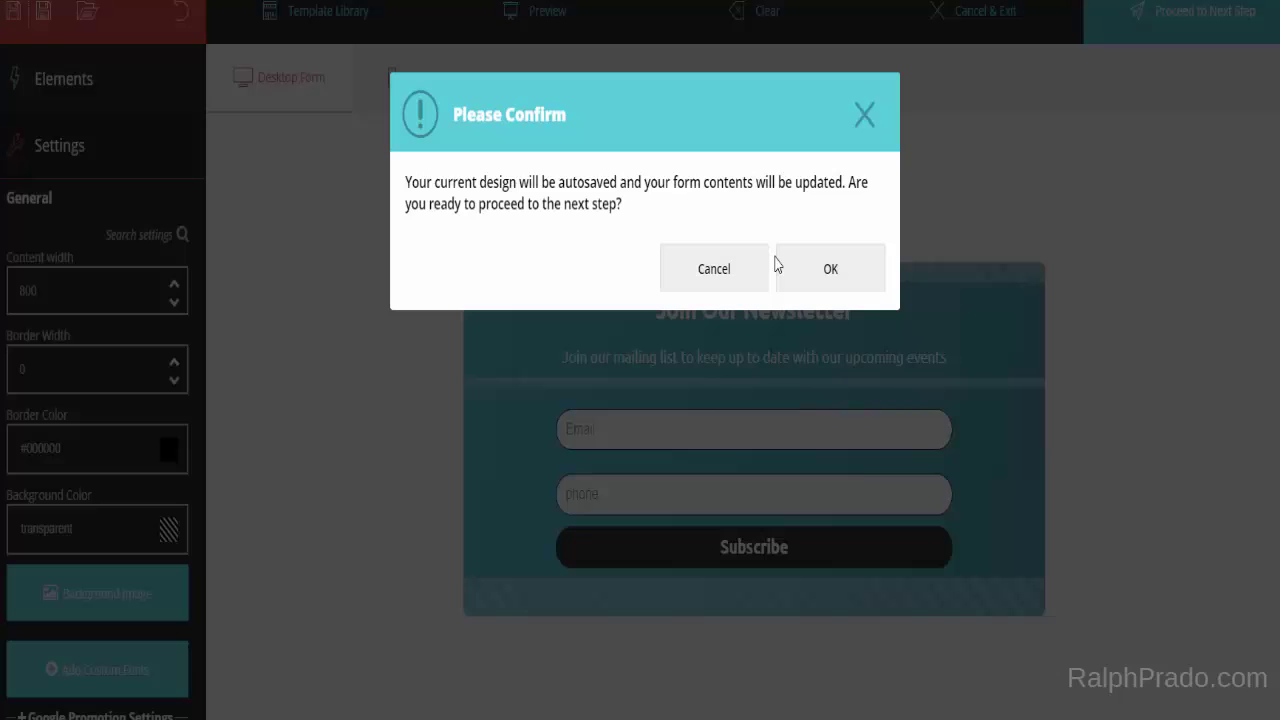
pyautogui.click(807, 270)
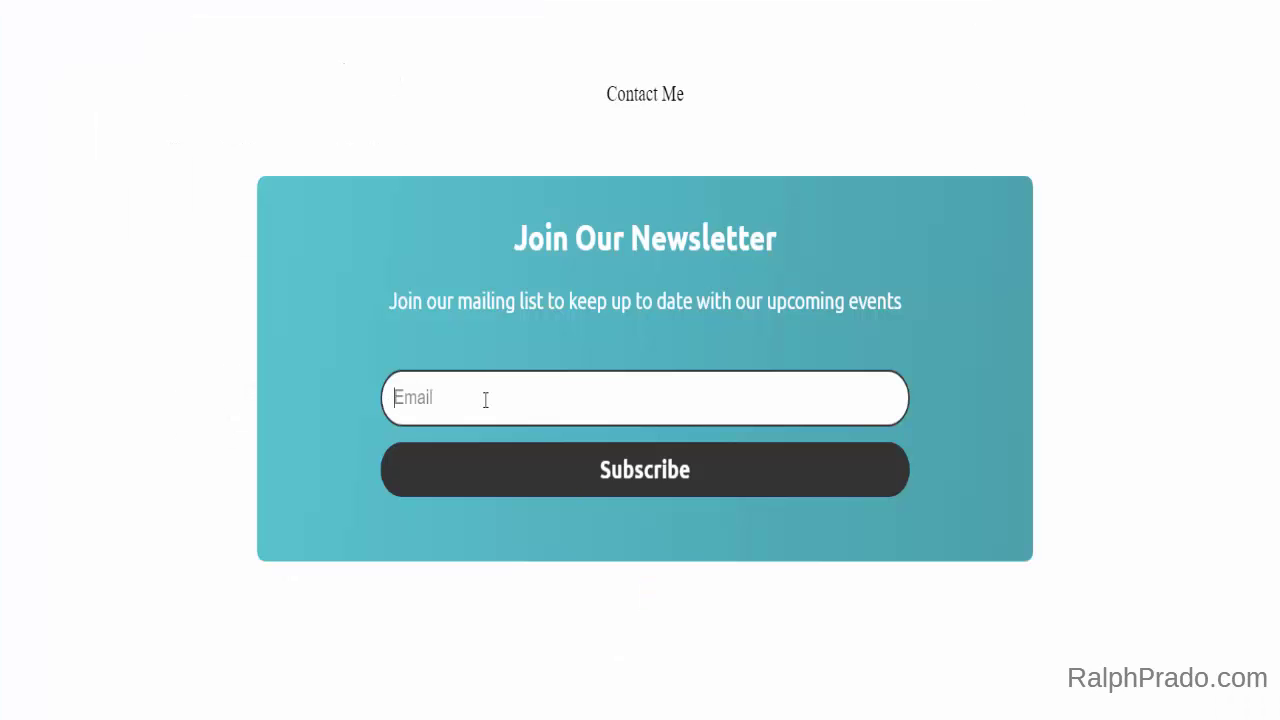
pyautogui.click(485, 399)
pyautogui.hotkey('ctrl', 'v')
pyautogui.click(657, 474)
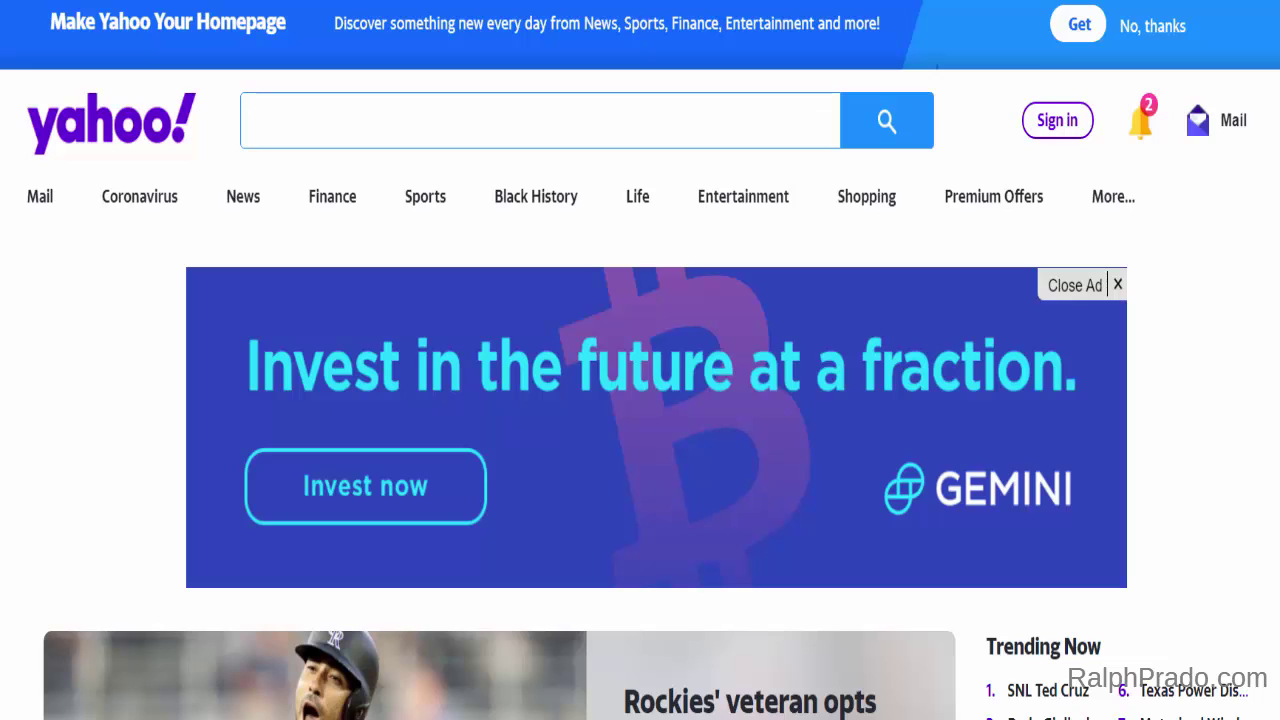